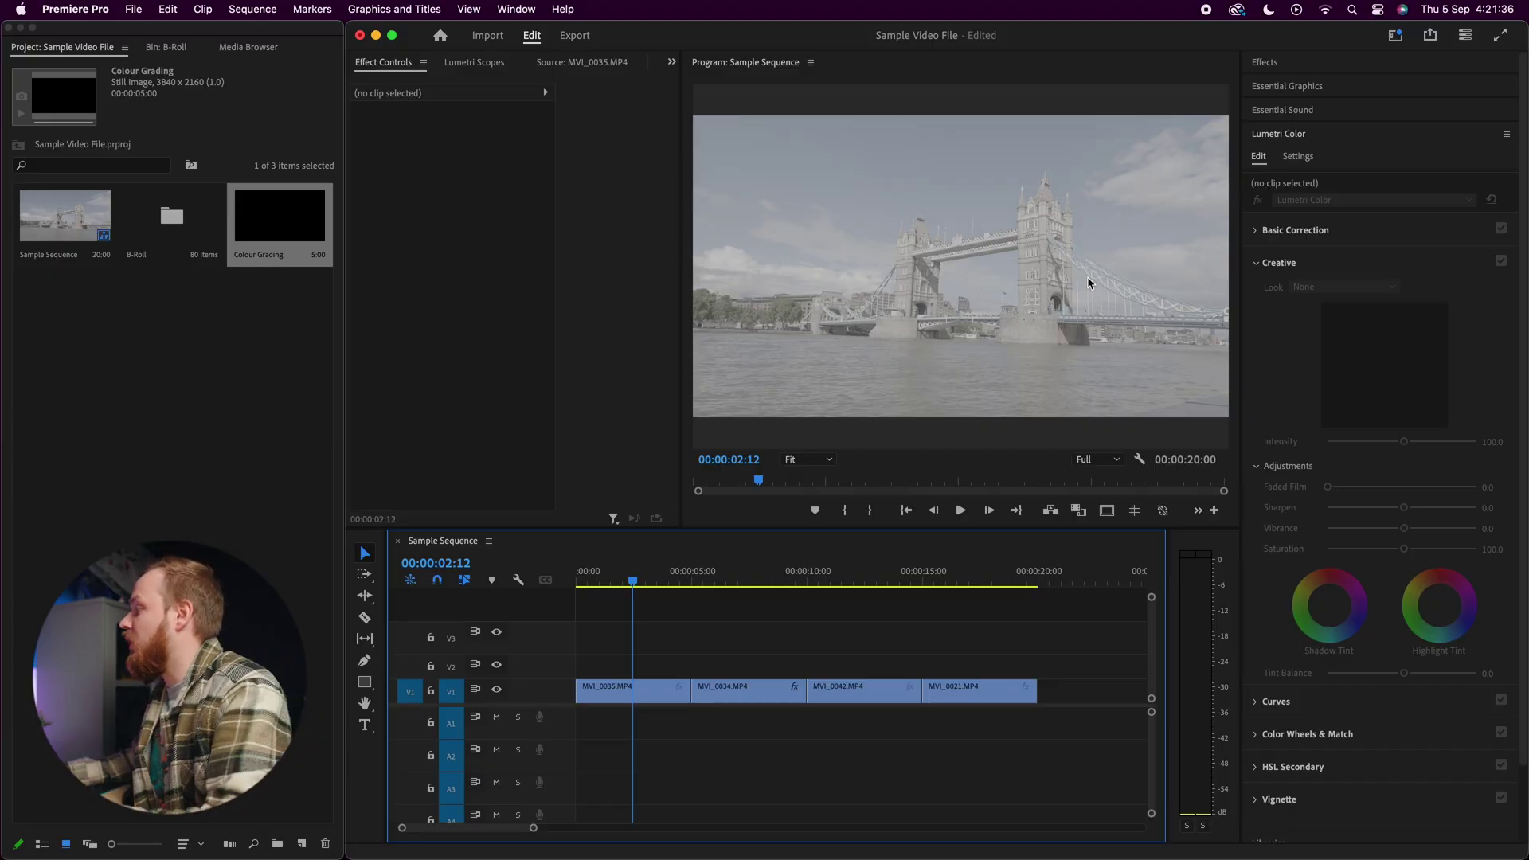
- Review the ungraded footage of the four clips in the sequence, ending back on the first Tower Bridge clip
click(626, 583)
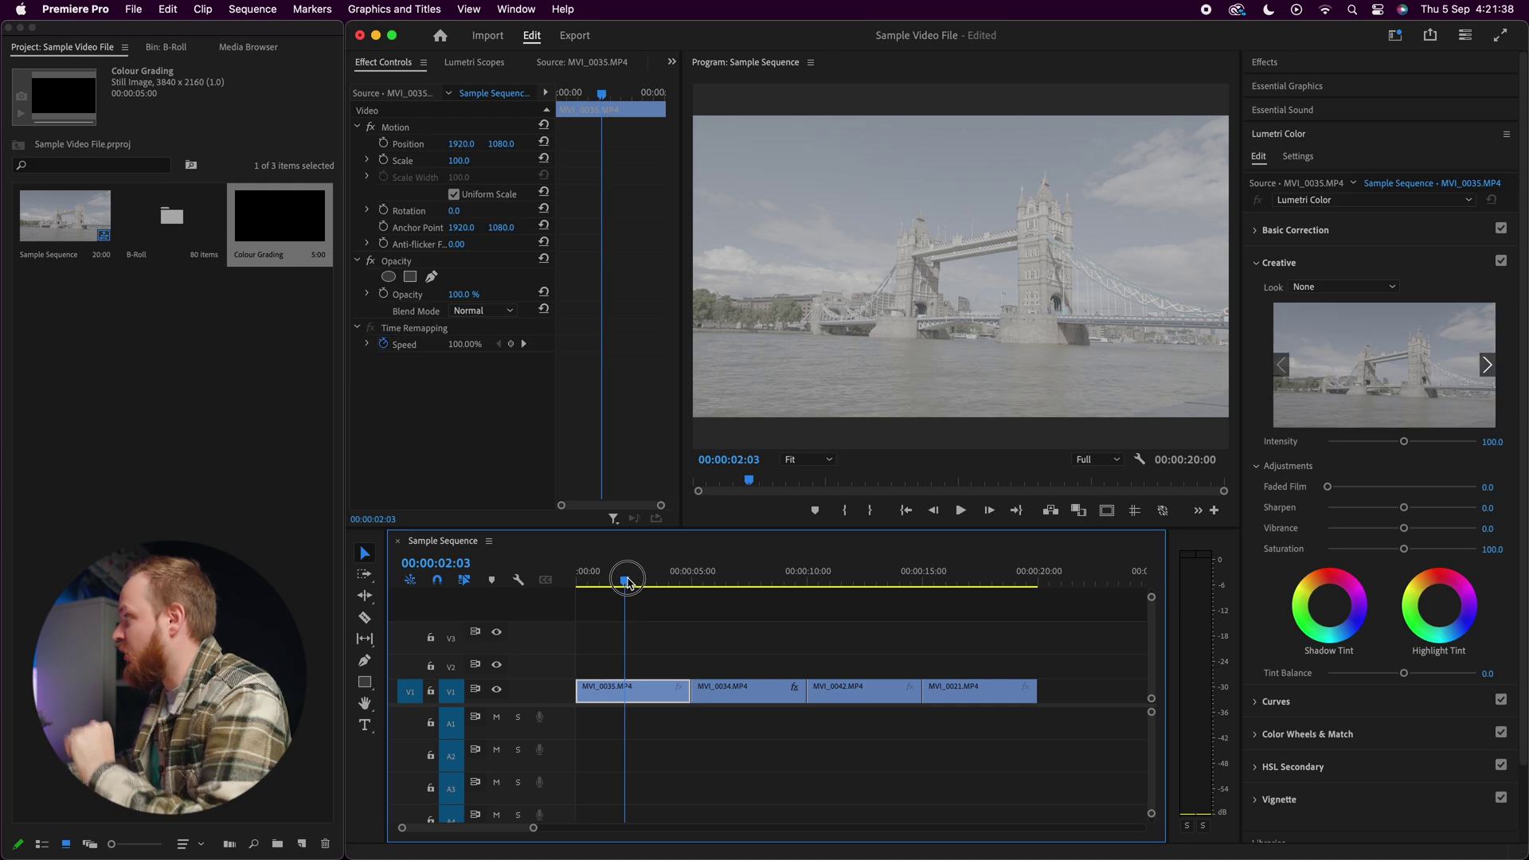
drag(628, 583, 848, 583)
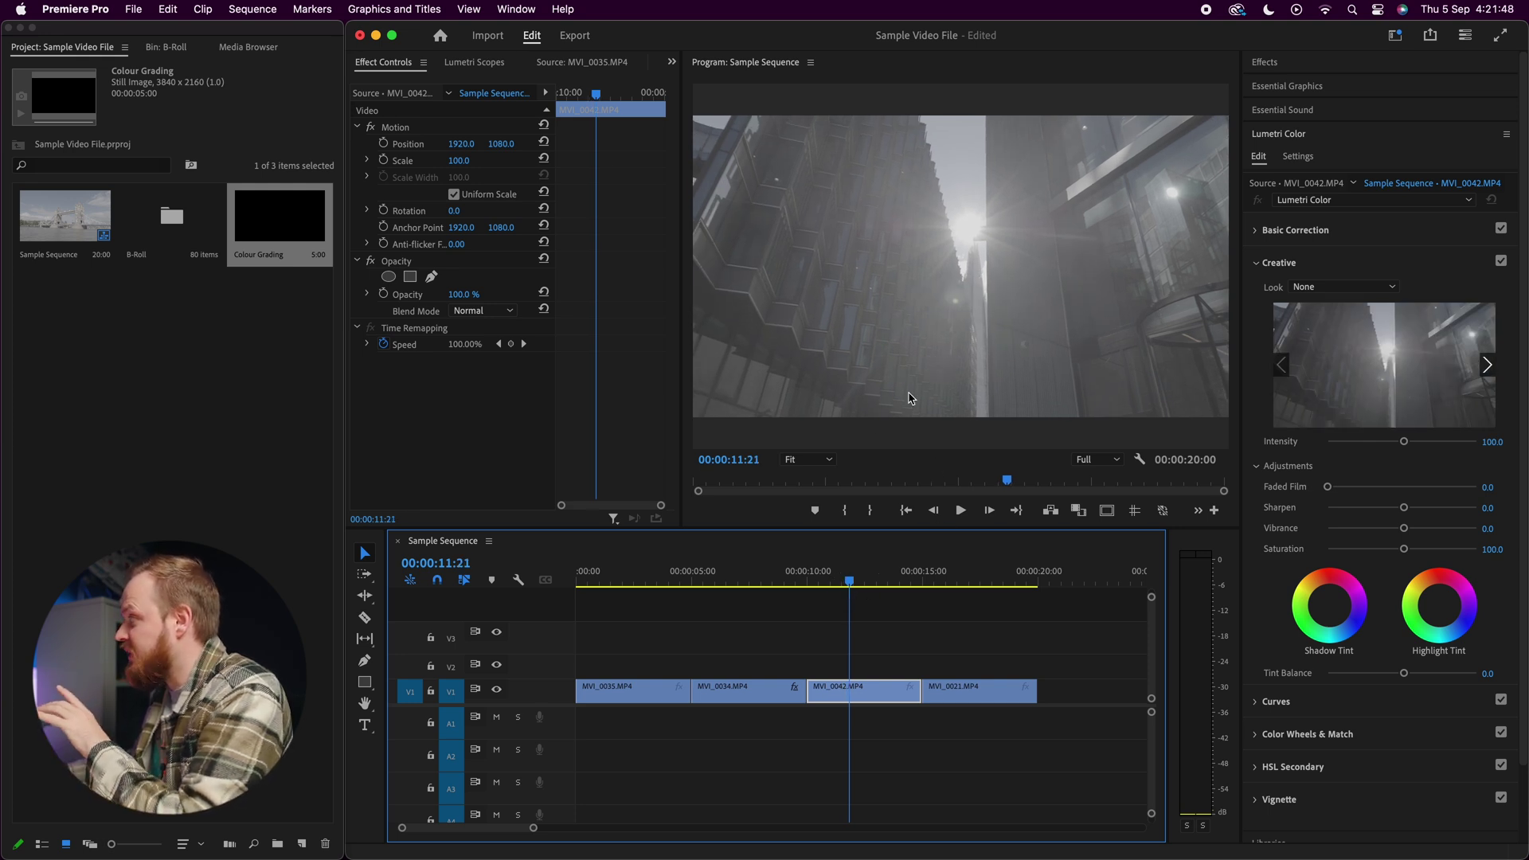
drag(858, 588, 958, 588)
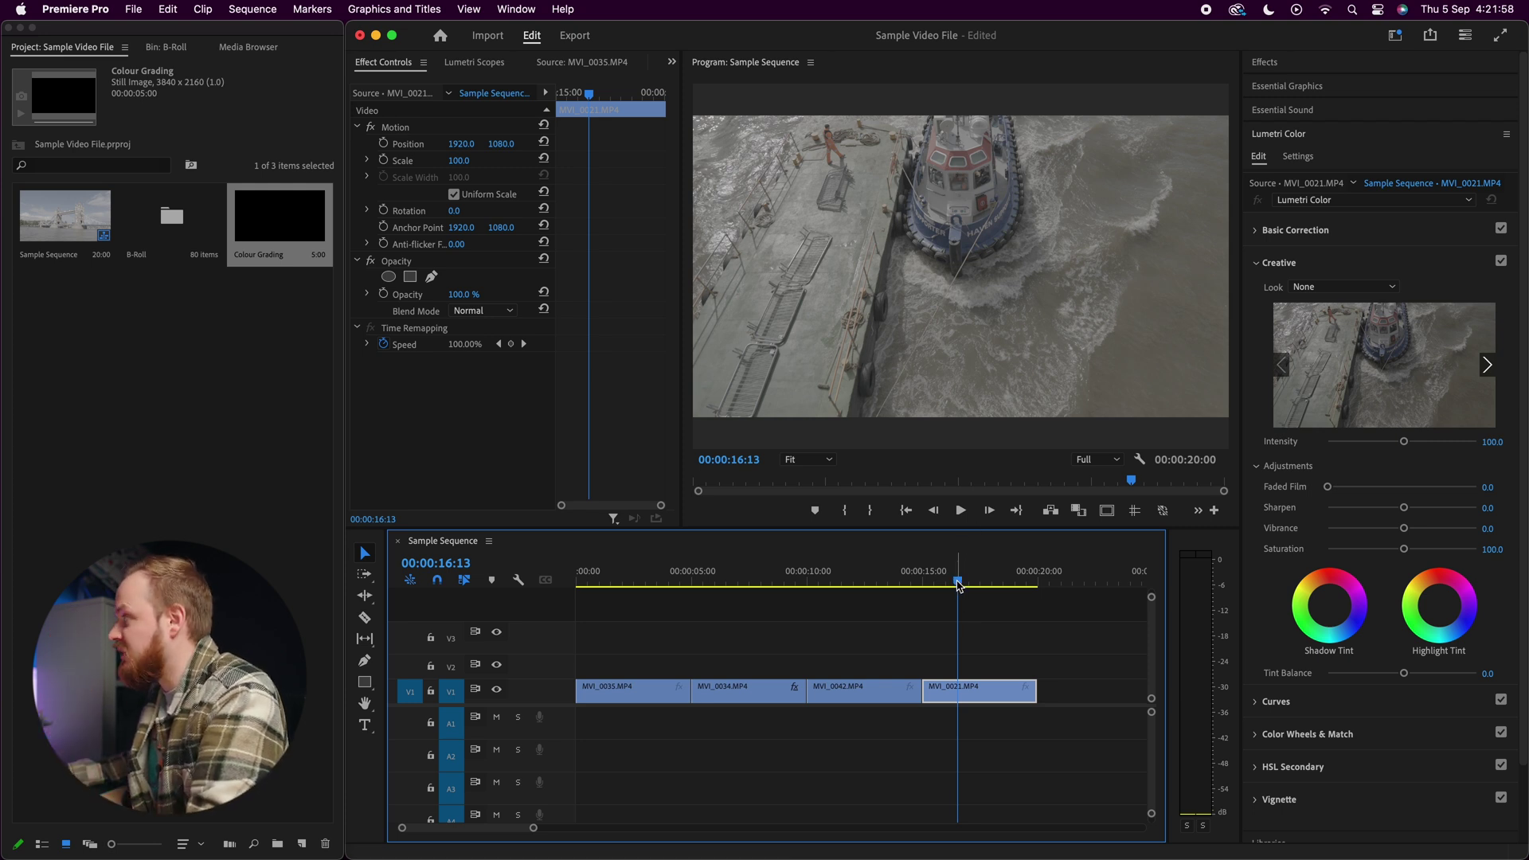
drag(958, 588, 645, 588)
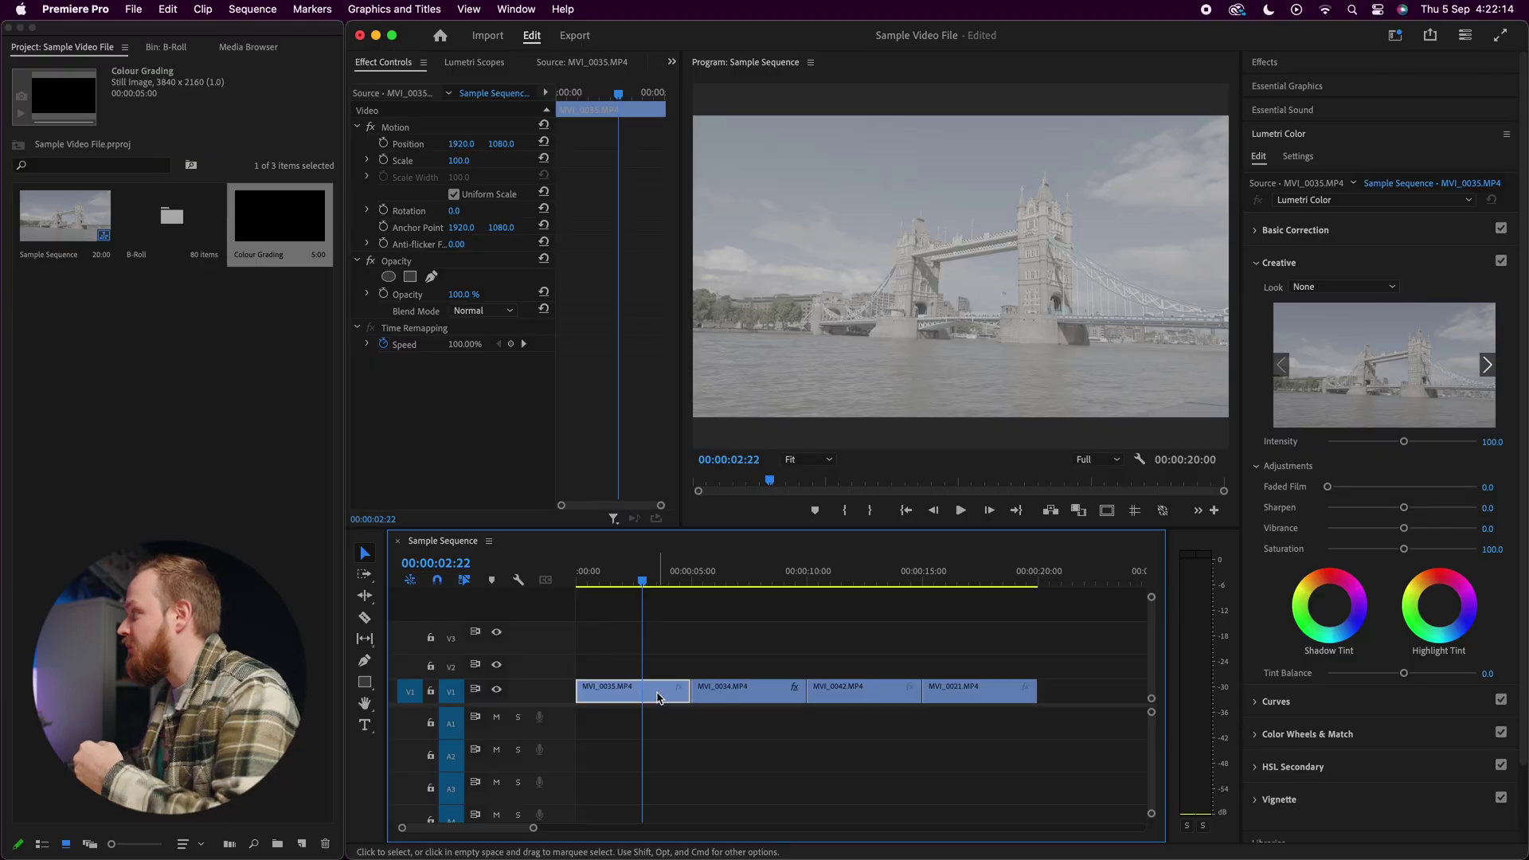
- Display the Lumetri Scopes for the first clip in the sequence
click(516, 9)
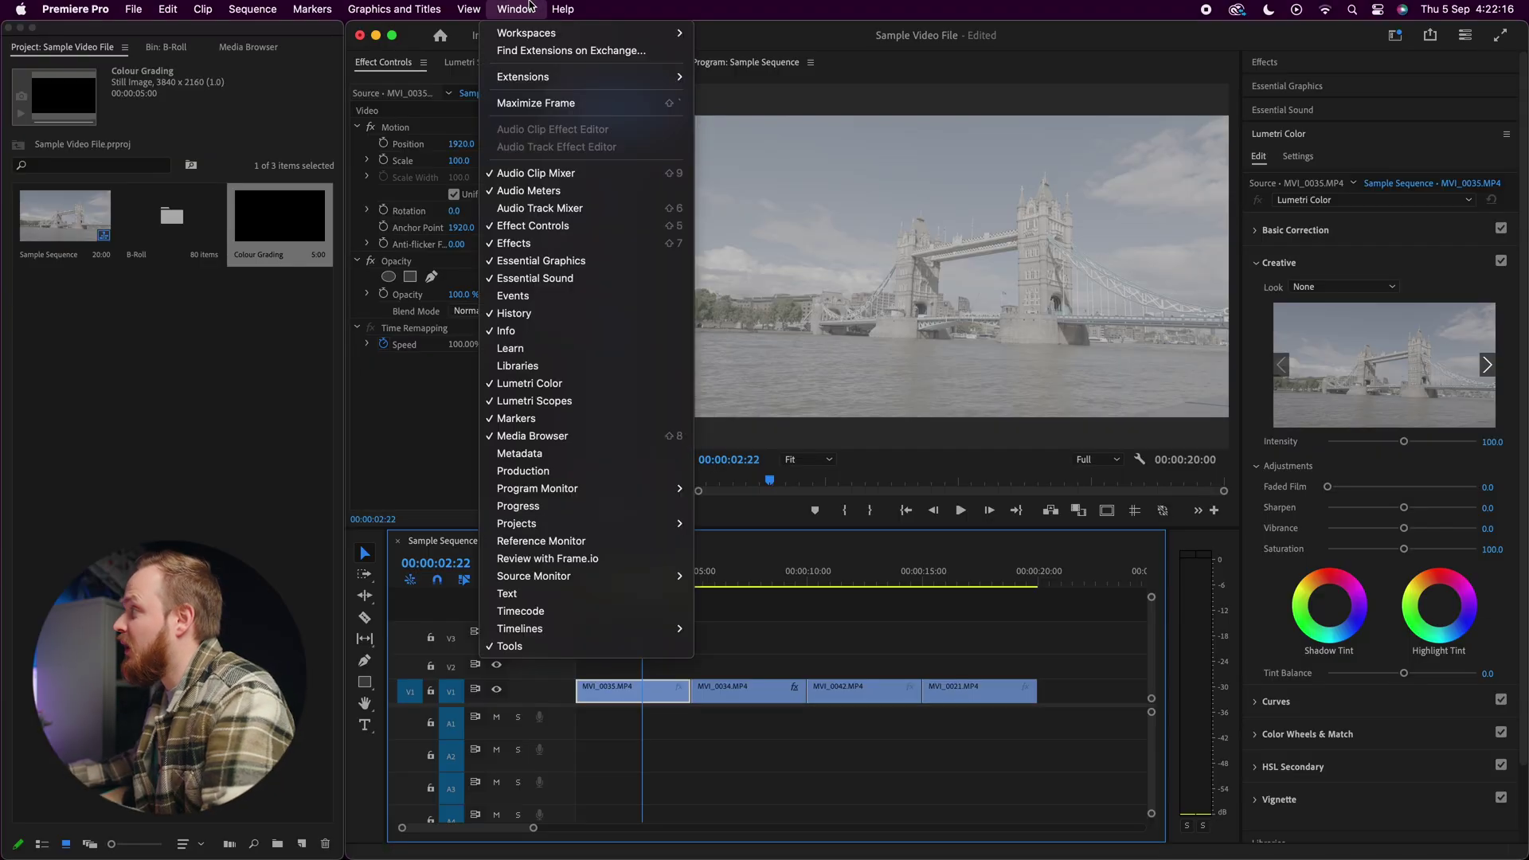
click(555, 404)
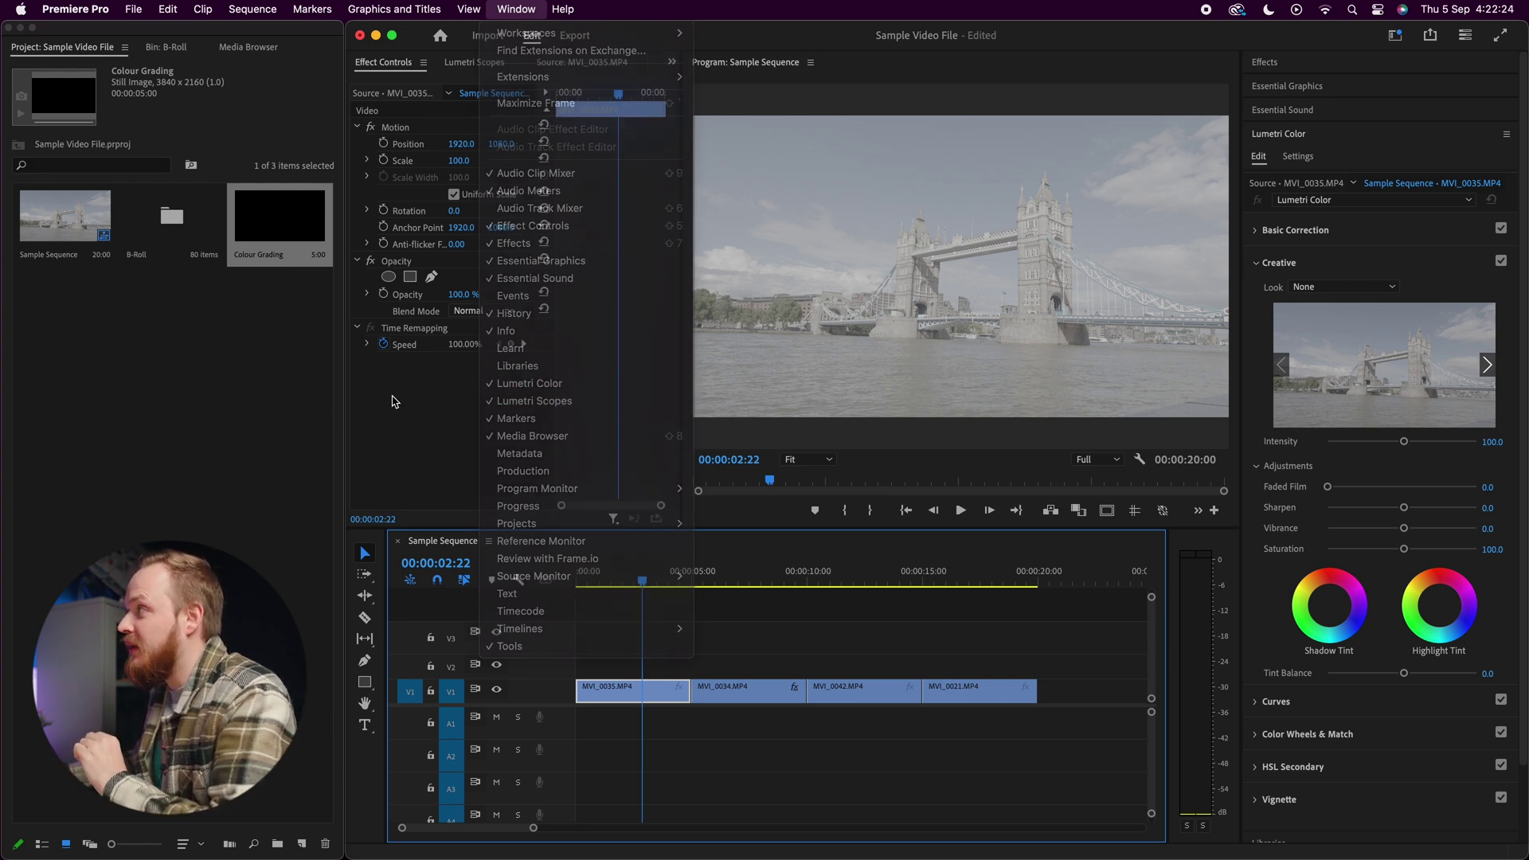
click(470, 64)
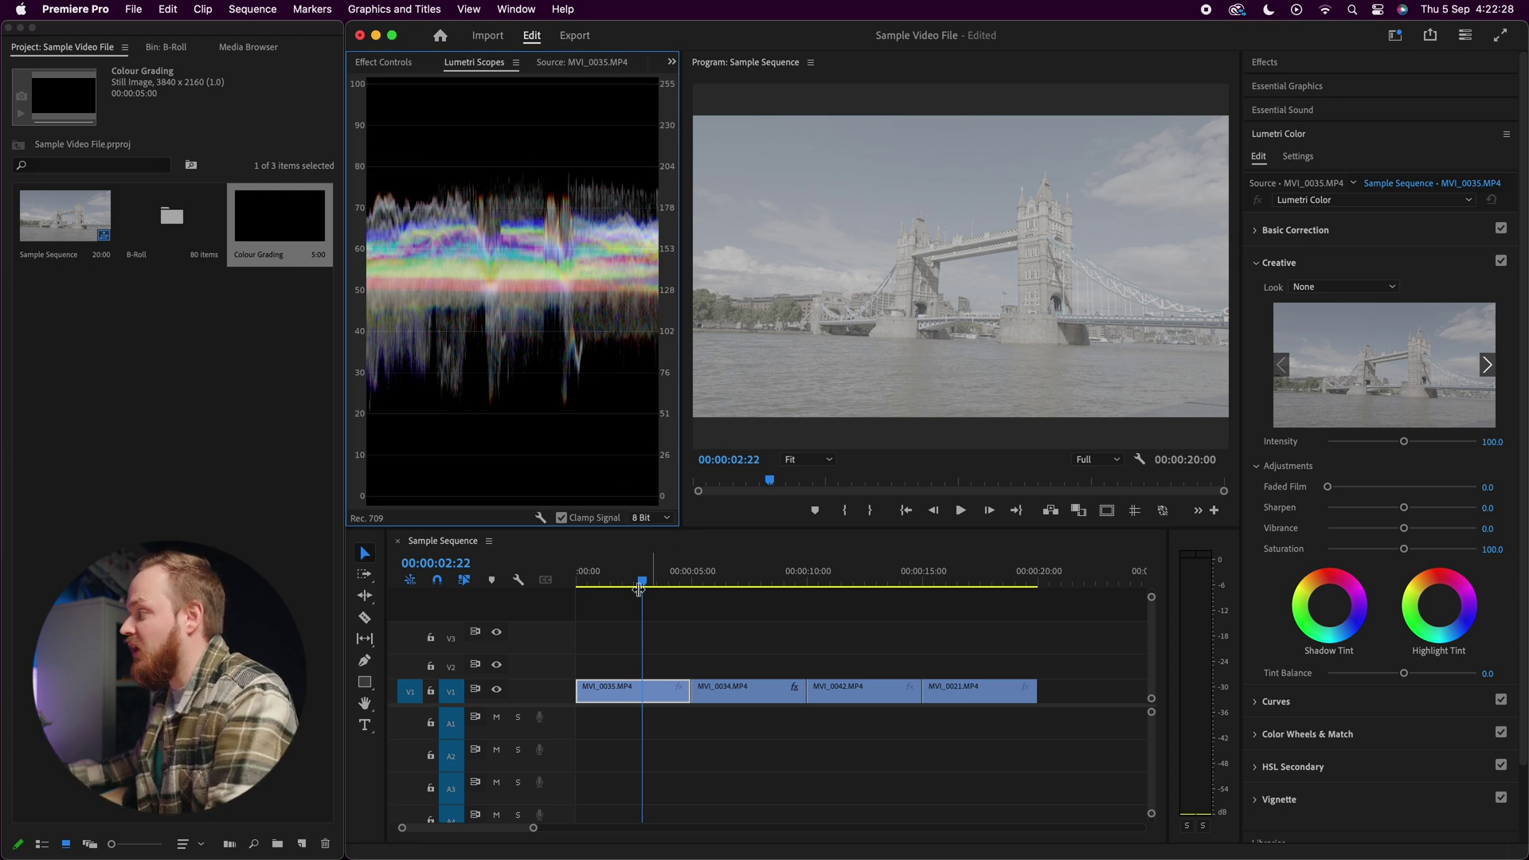
- Examine how the waveform's highlights and shadows differ across the four ungraded clips
drag(638, 587, 975, 606)
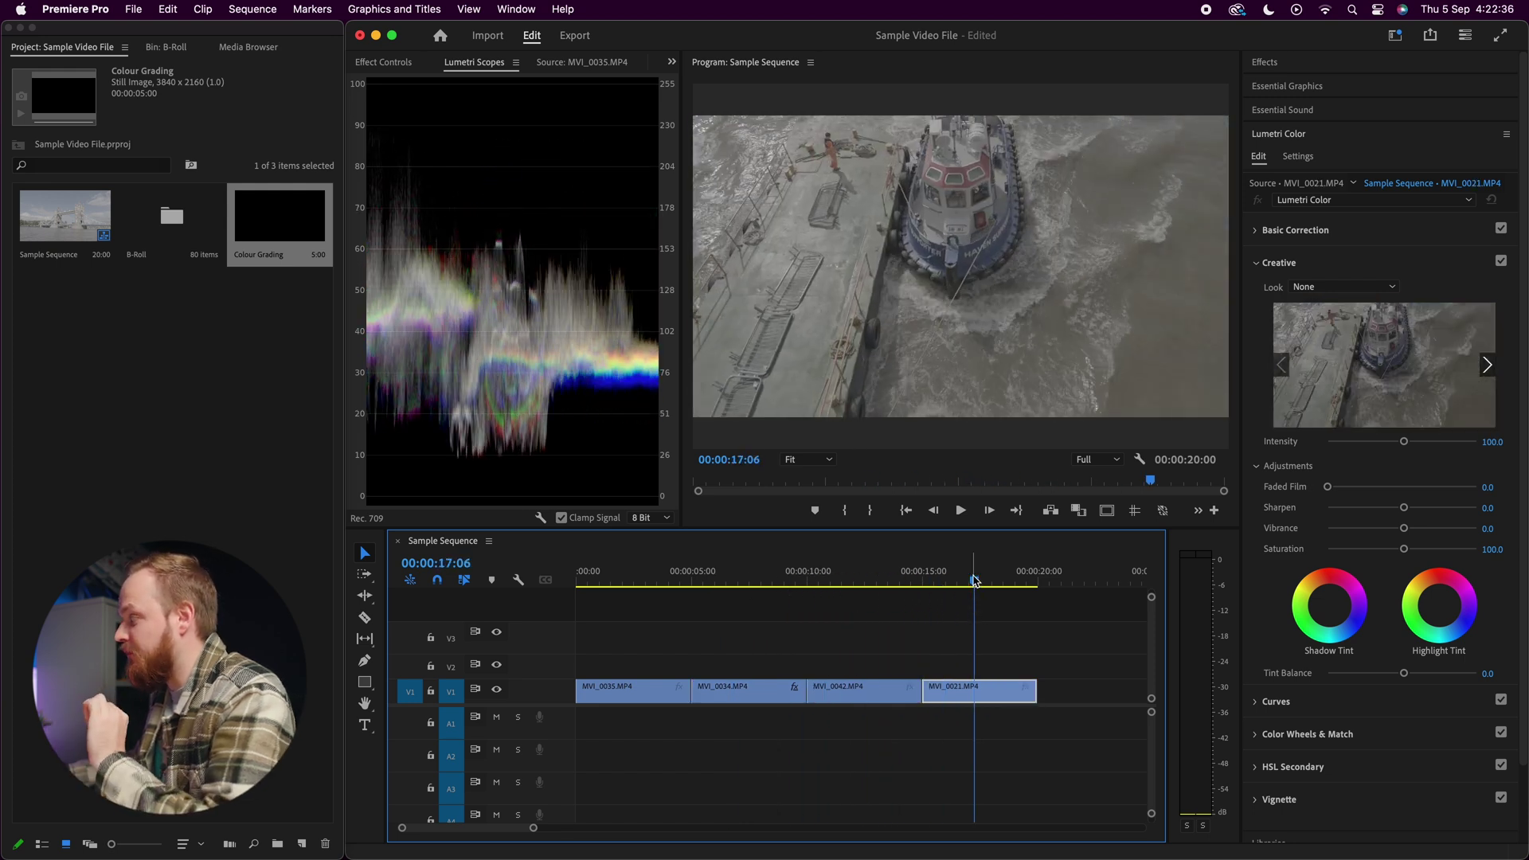
drag(975, 581, 625, 579)
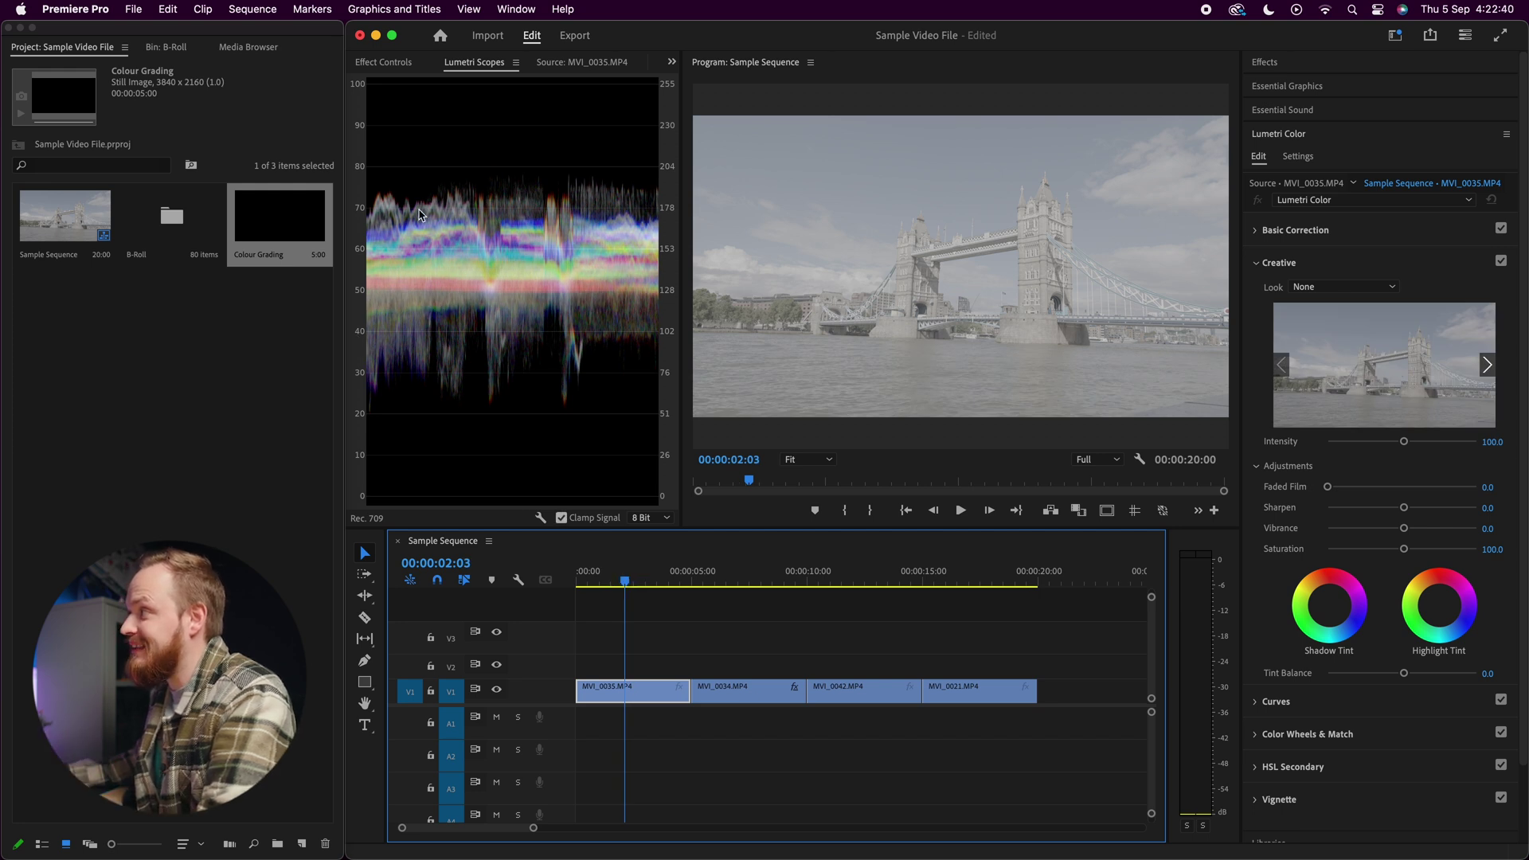
mouse_move(740, 571)
mouse_down()
mouse_move(717, 575)
mouse_move(731, 575)
mouse_up()
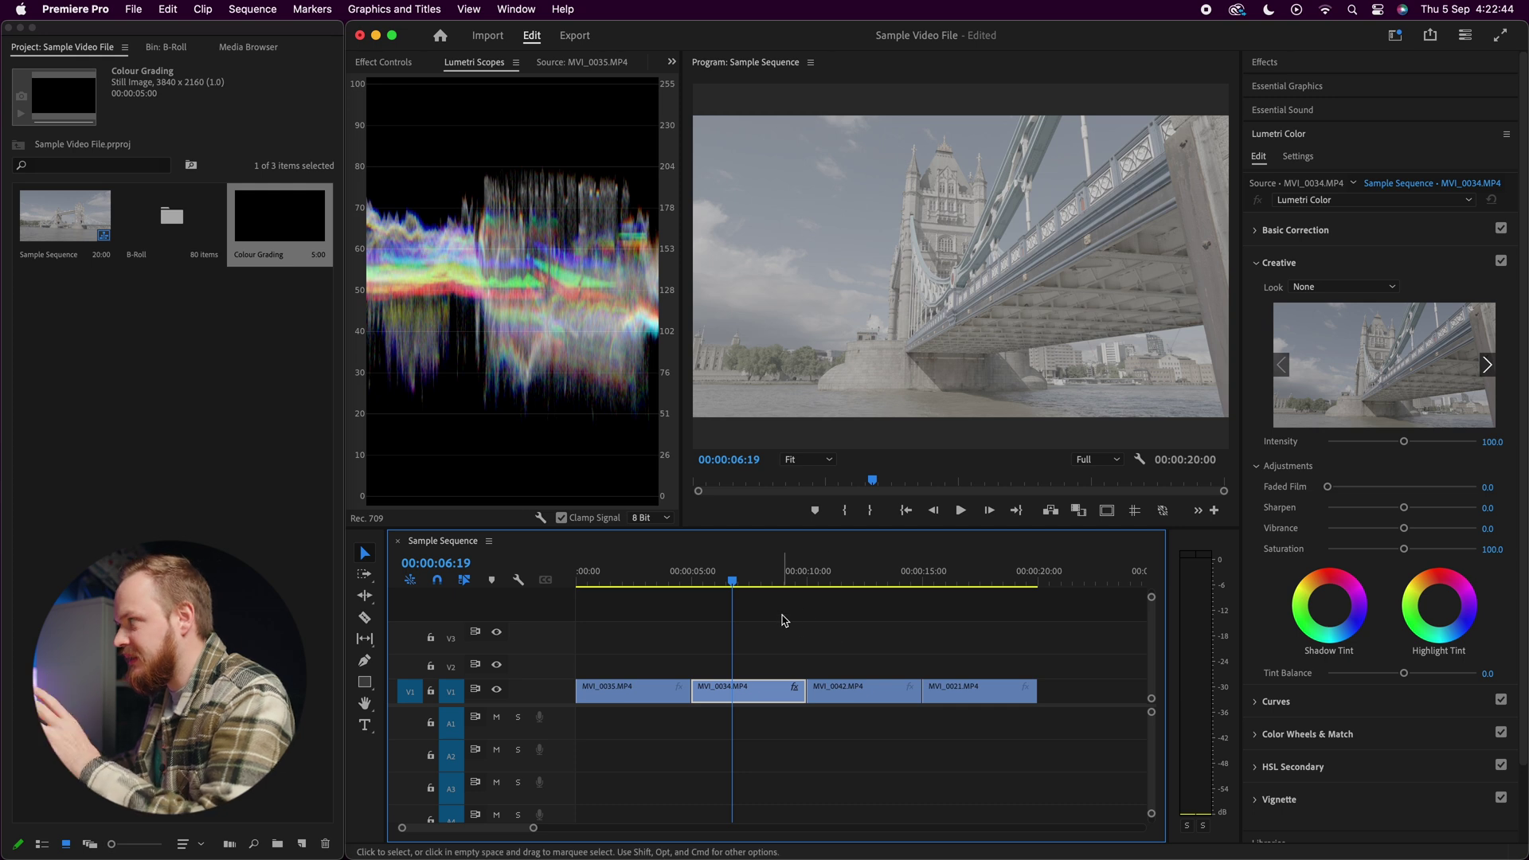
drag(732, 583, 868, 583)
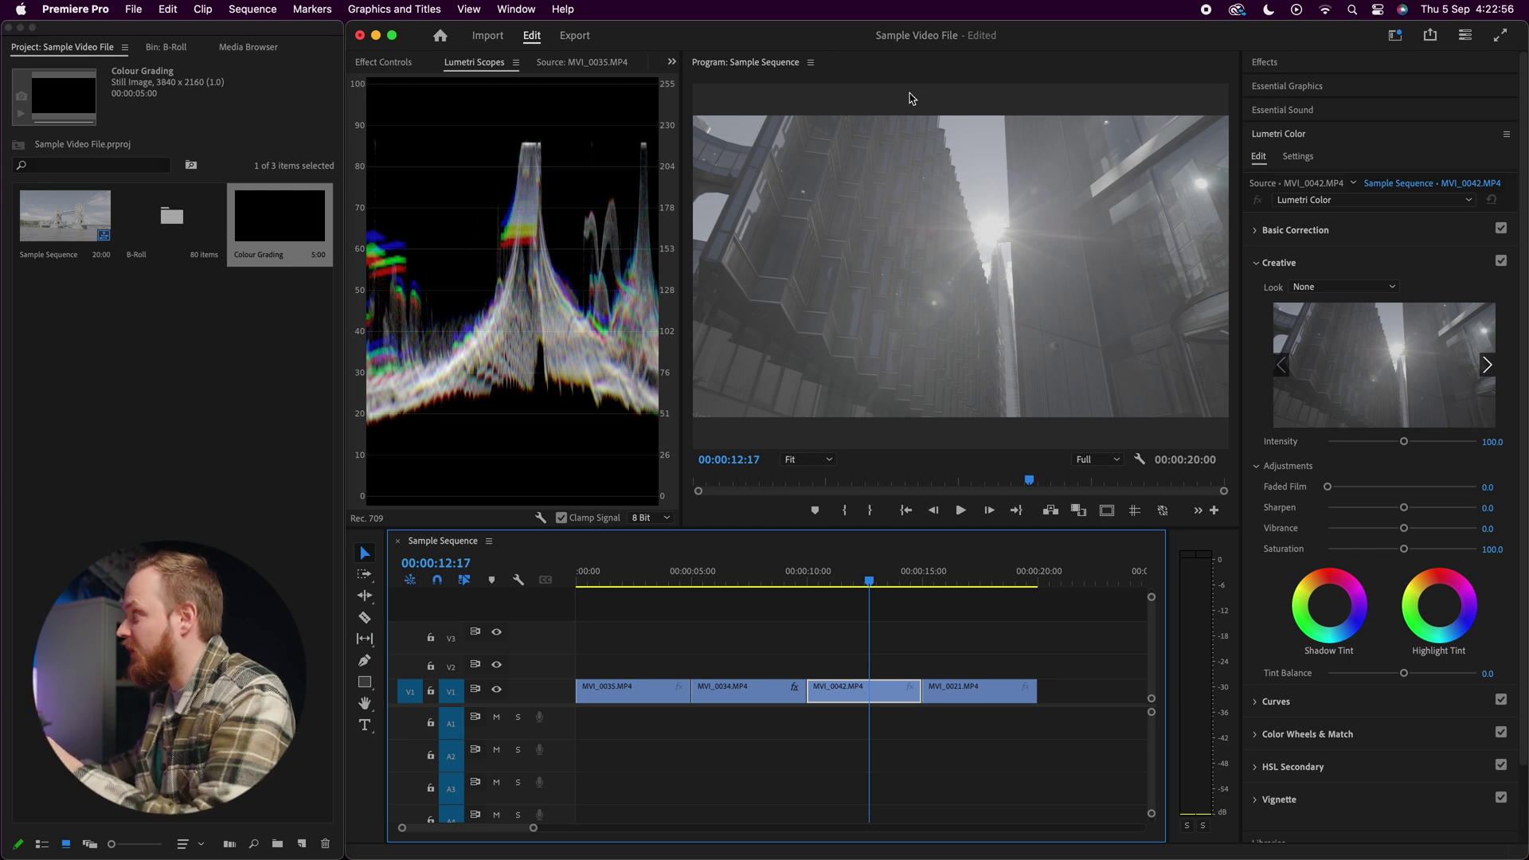
drag(869, 581, 985, 581)
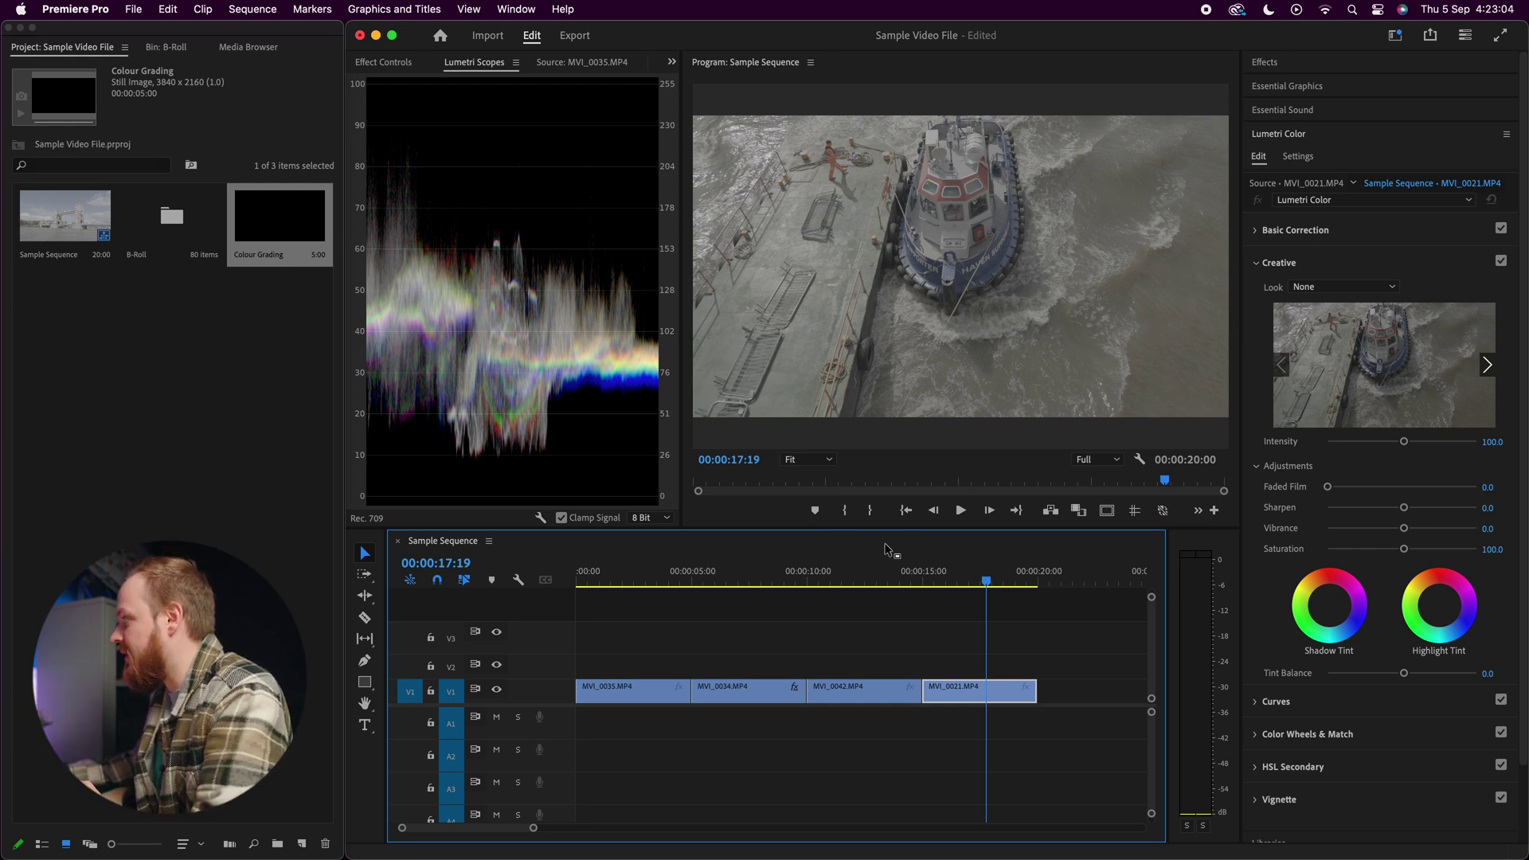
- On MVI_0035.MP4, set the Basic Correction contrast to 55.3, highlights to 18.1, shadows to -62.8, whites to 17.0 and blacks to -12.8
drag(638, 575, 632, 575)
click(651, 697)
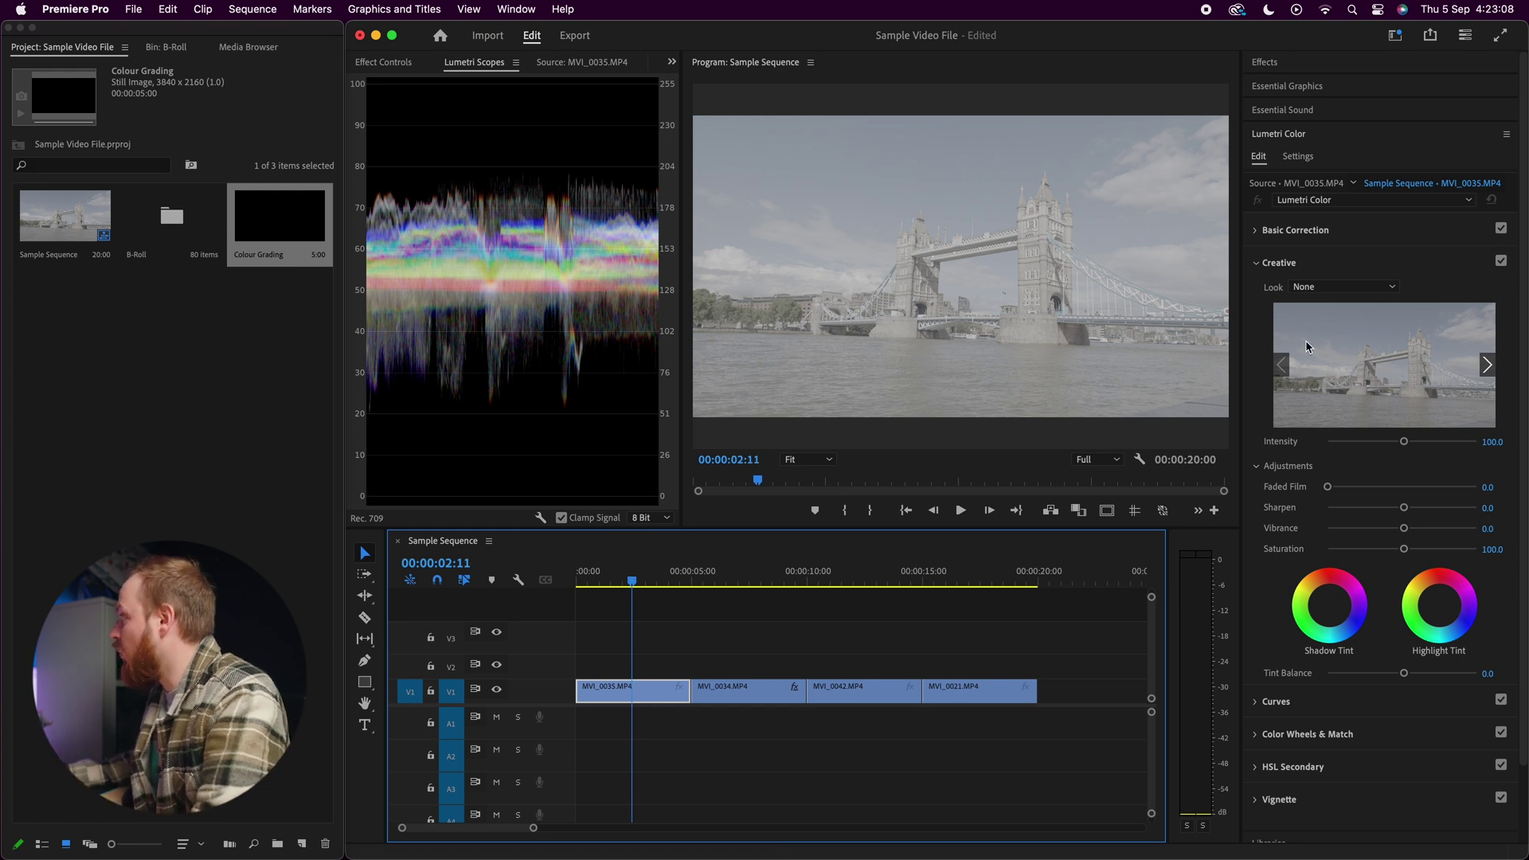
click(1281, 263)
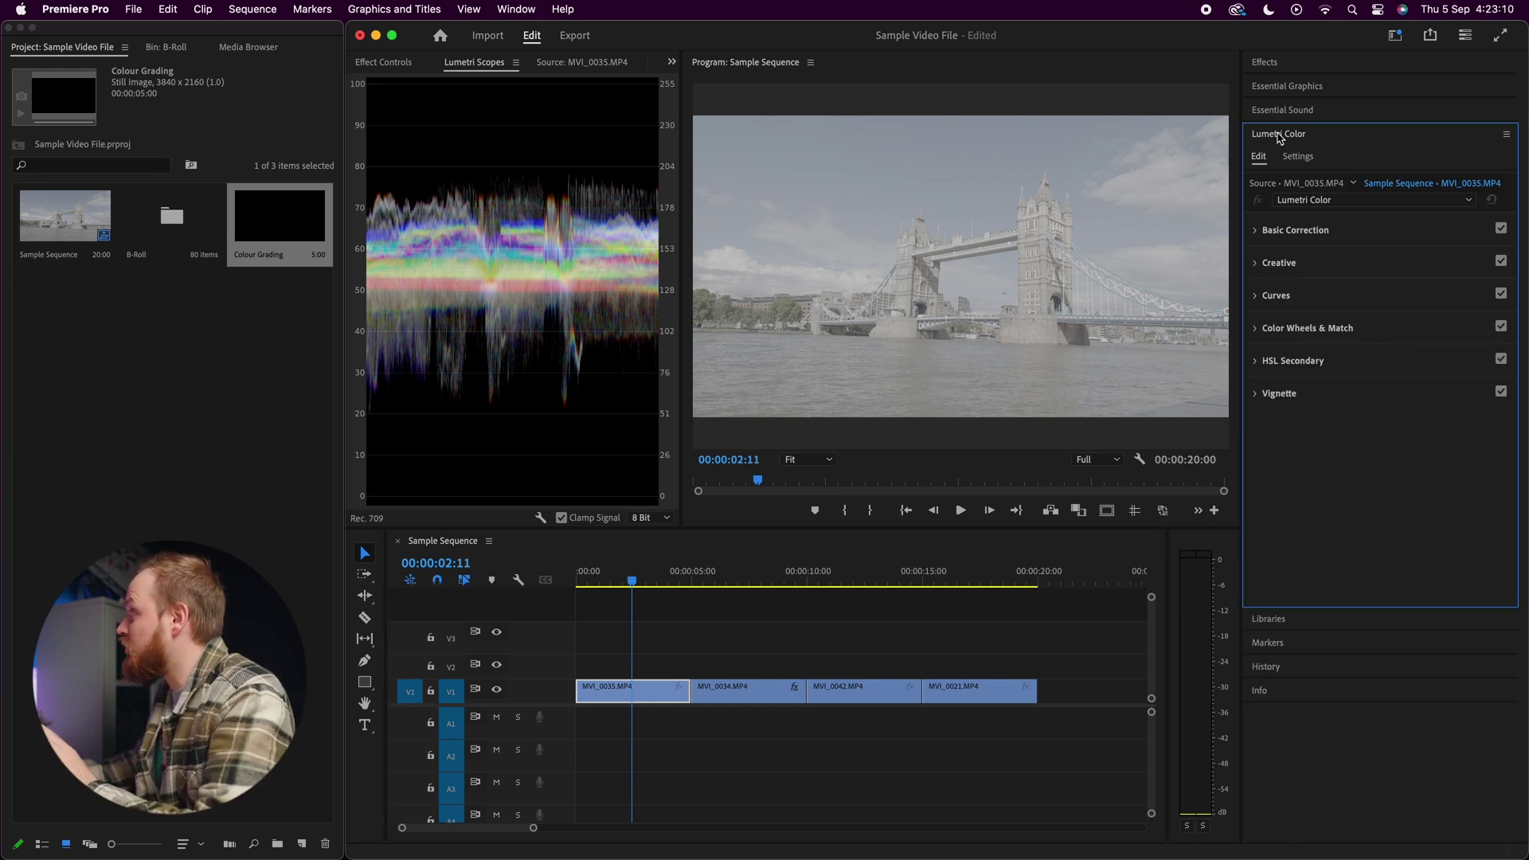
click(1273, 229)
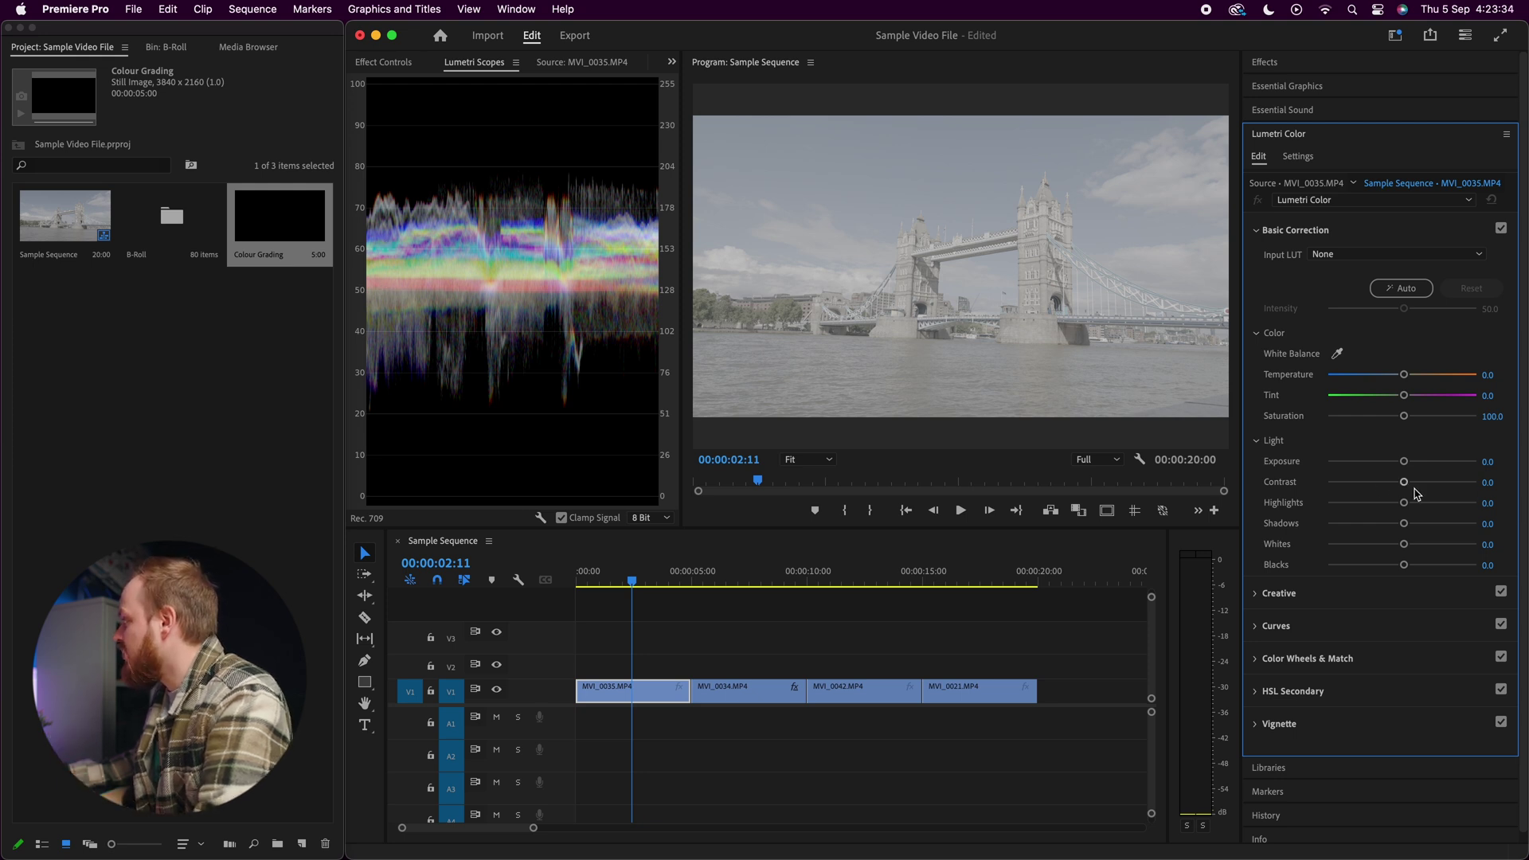
drag(1405, 484, 1392, 565)
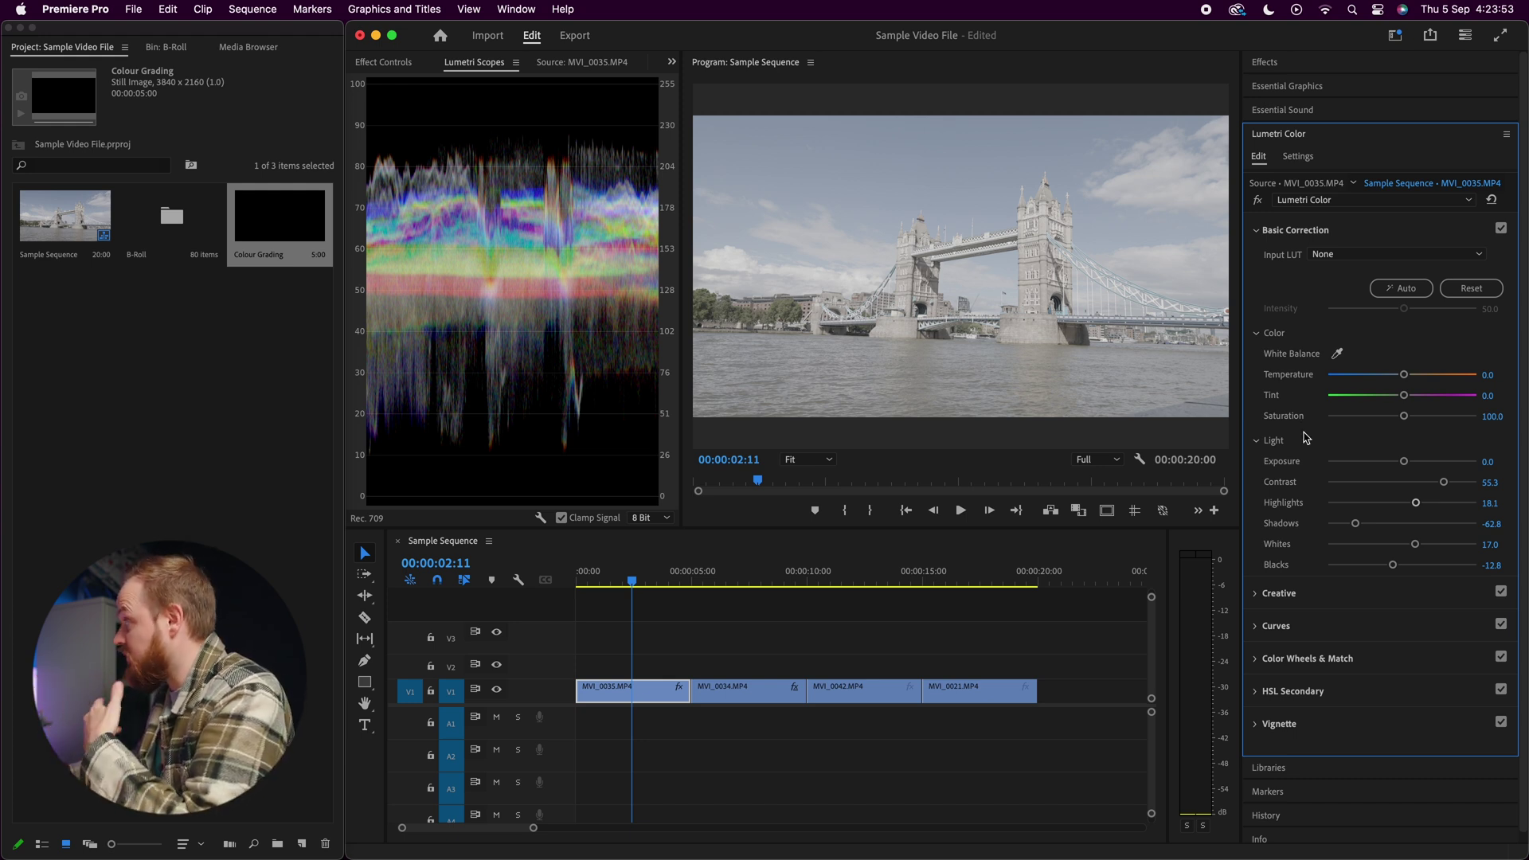
- Set the Basic Correction saturation of MVI_0035.MP4 to 125
drag(1405, 417, 1416, 417)
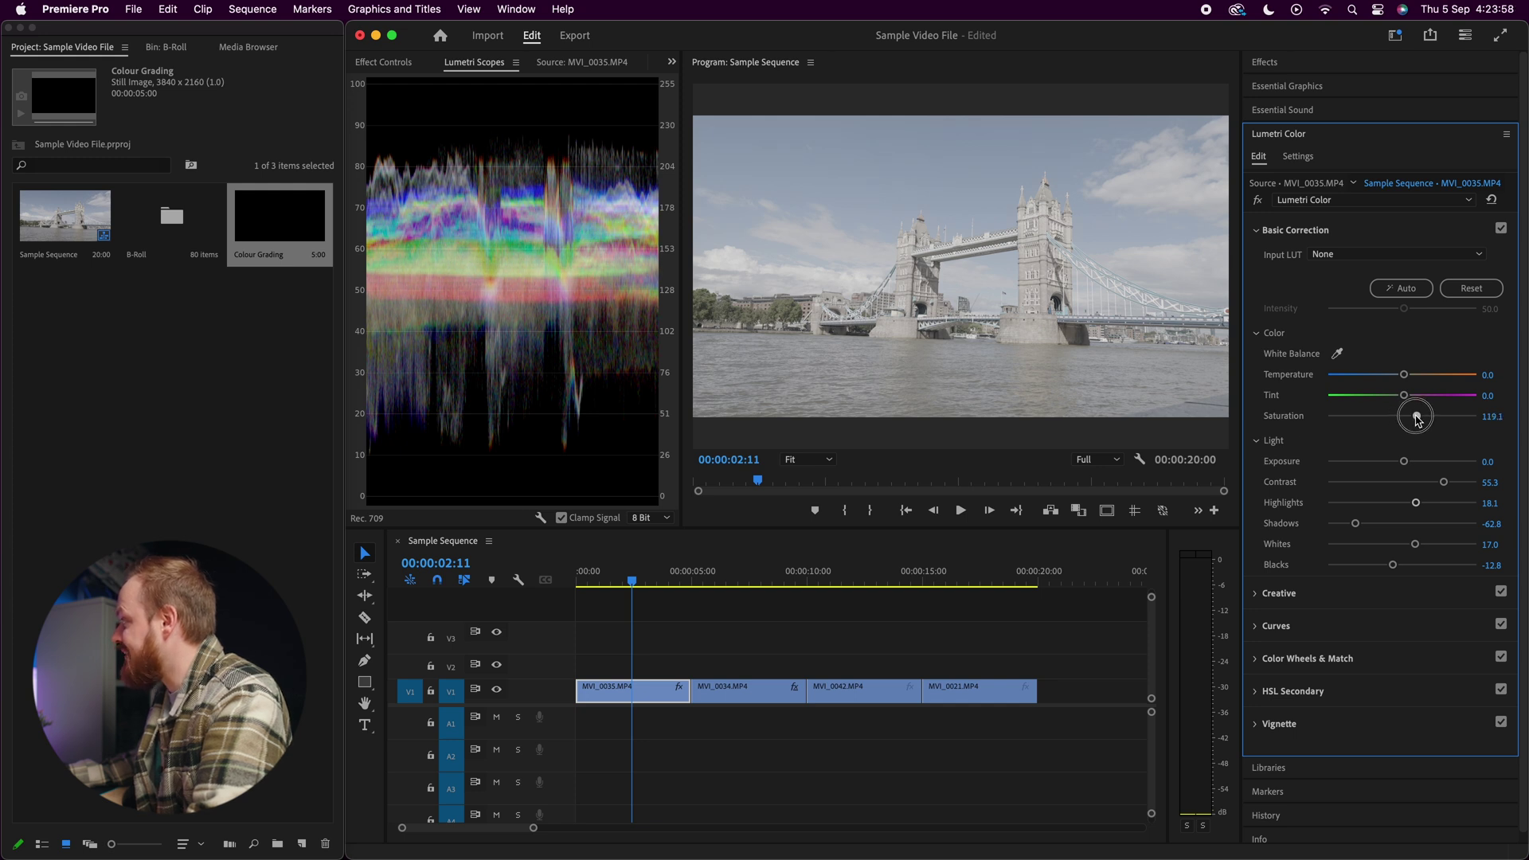
click(1500, 414)
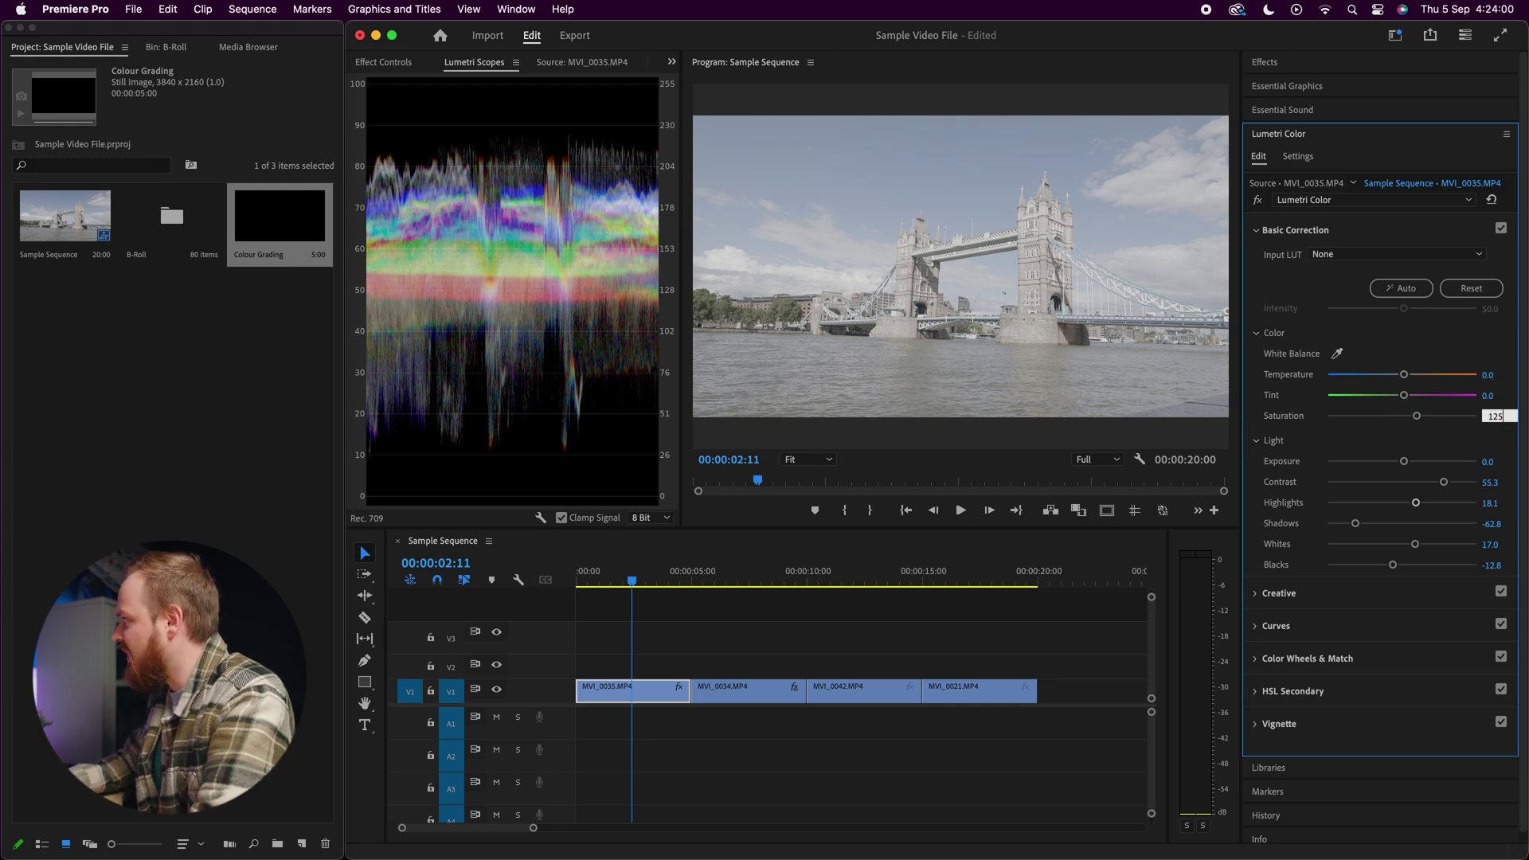
key(Return)
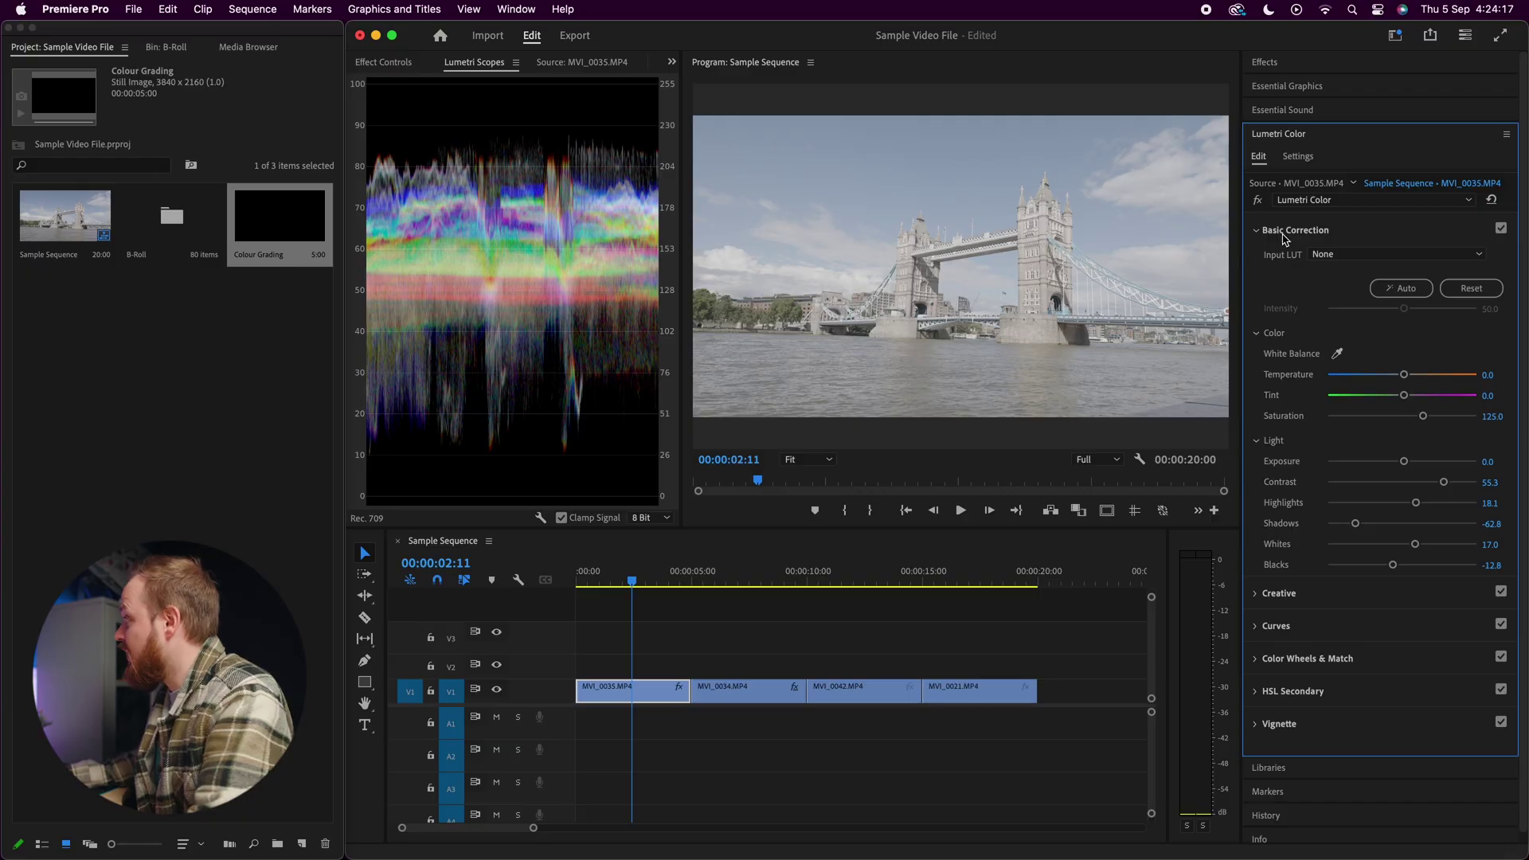
- Shape the white RGB curve of MVI_0035.MP4 into a gentle S by slightly raising the highlights and lowering the shadows
click(1284, 236)
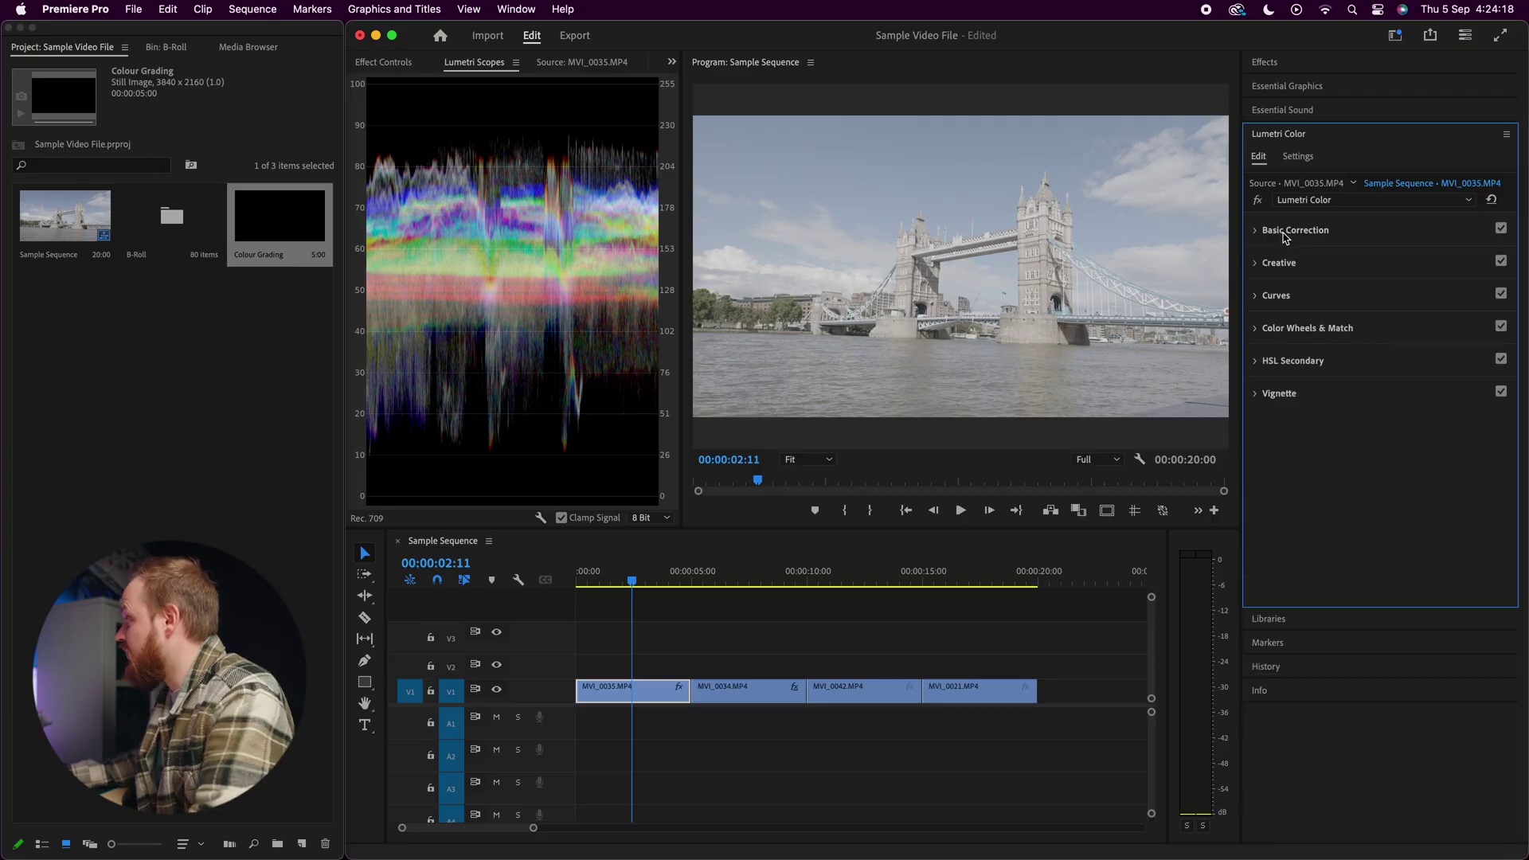
click(1276, 297)
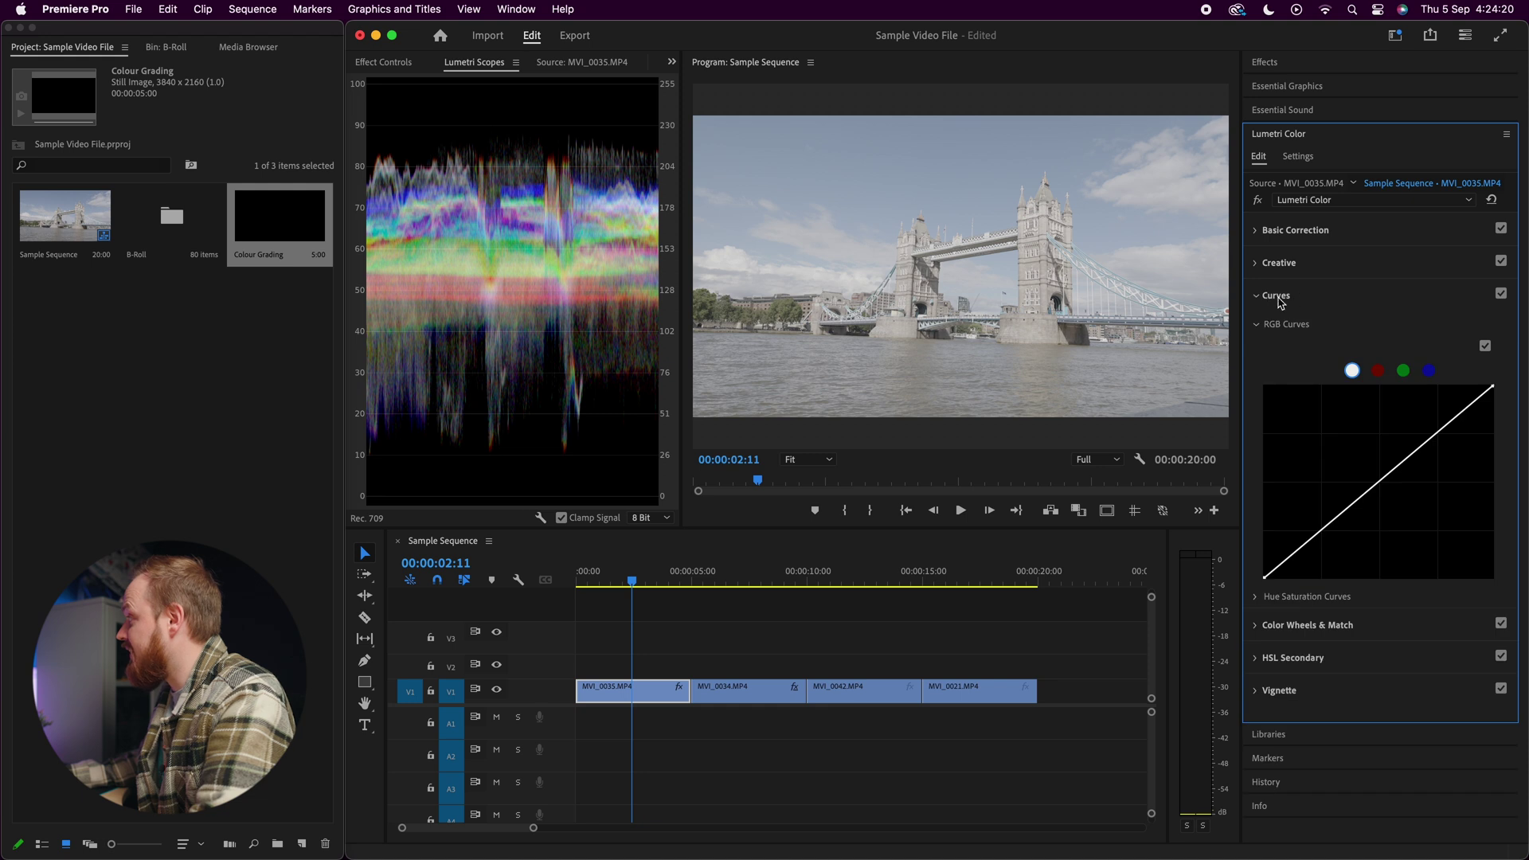
click(1258, 326)
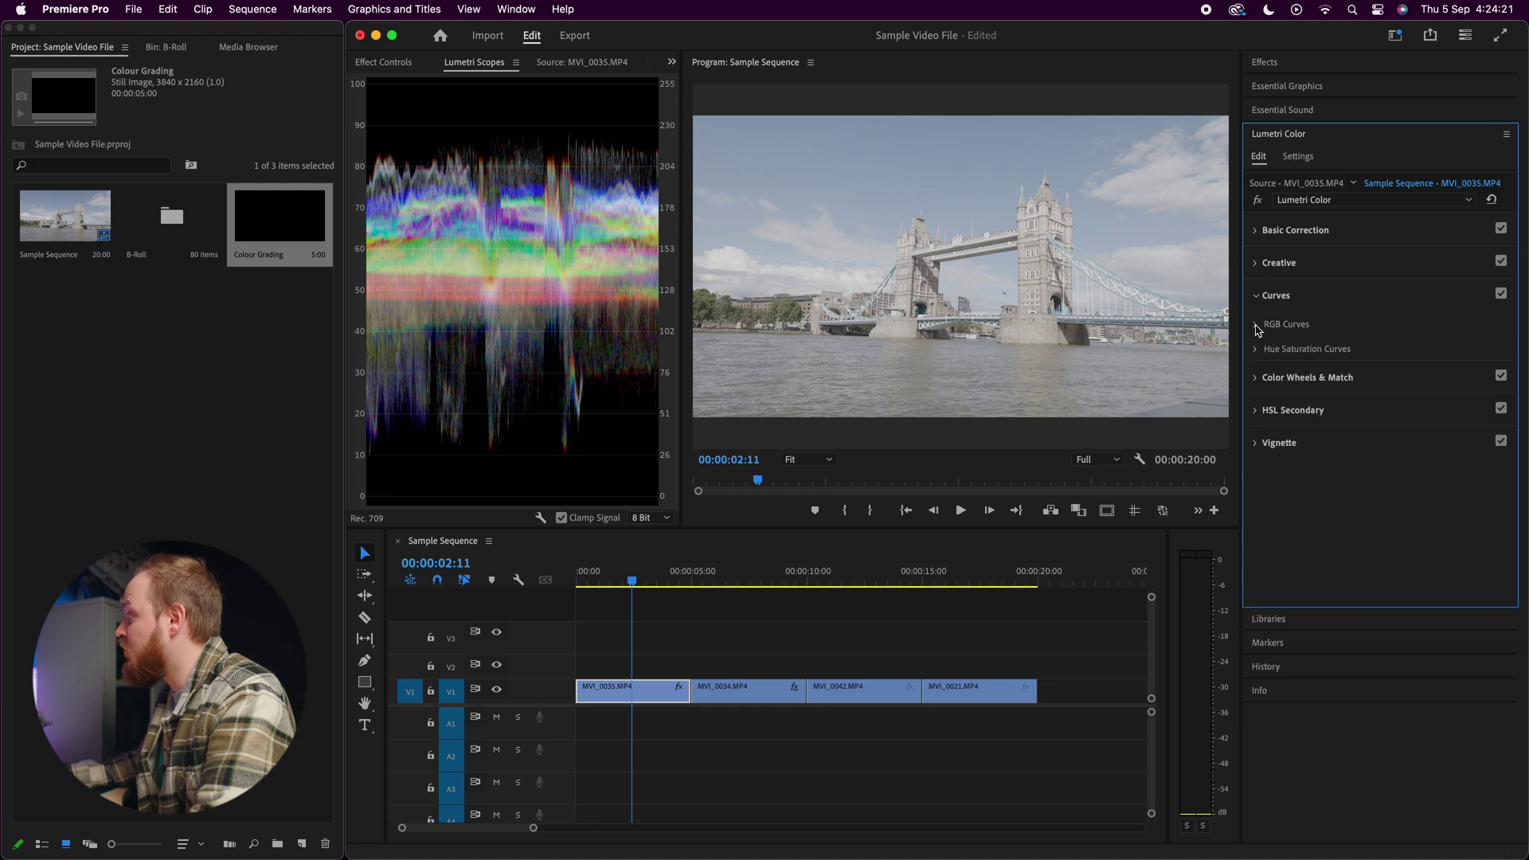
click(1257, 326)
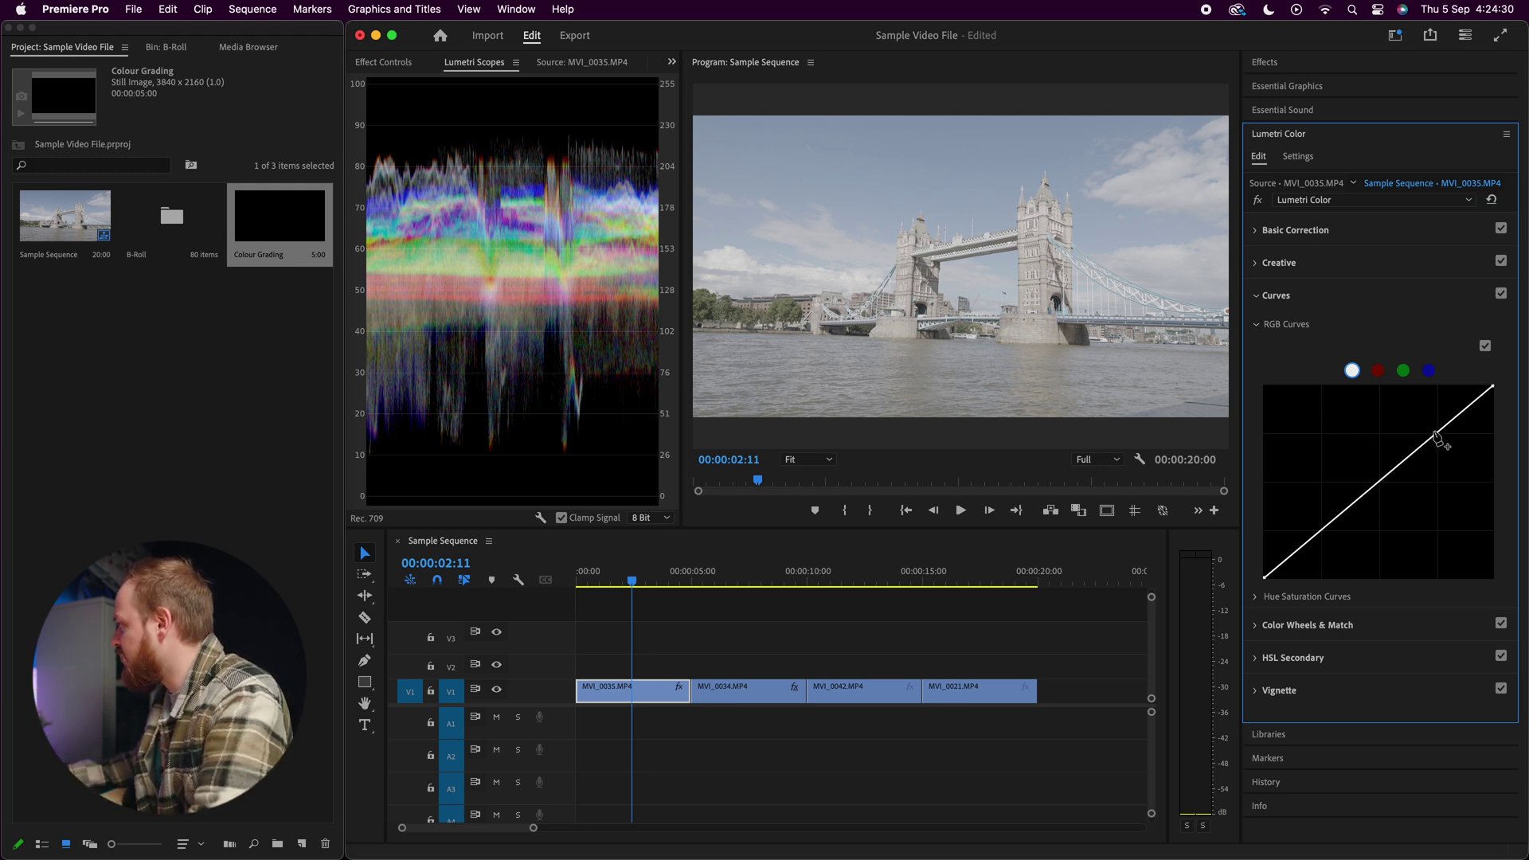
drag(1436, 439, 1434, 432)
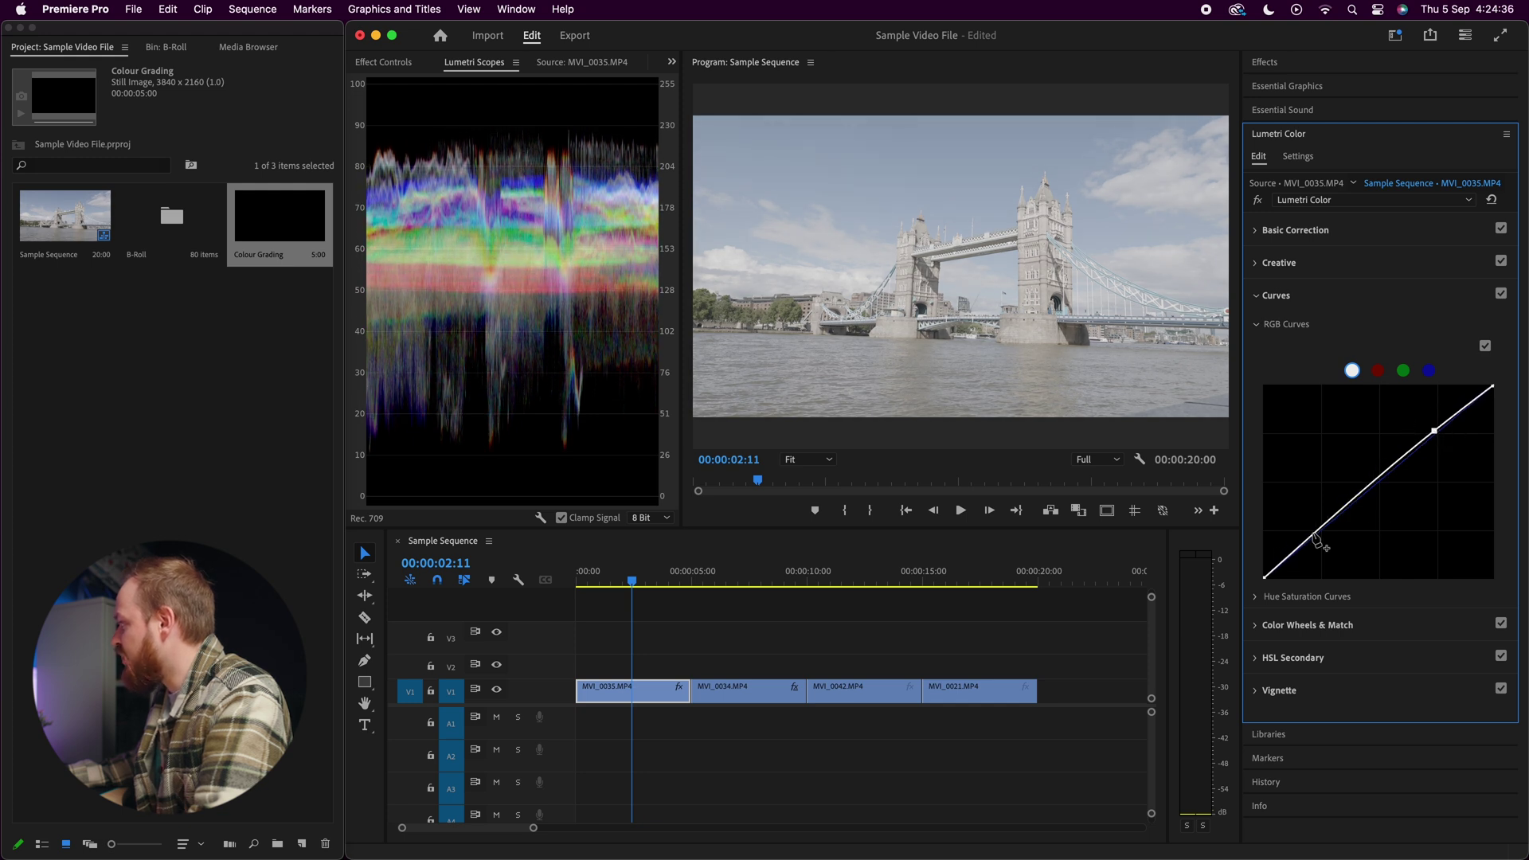
drag(1318, 532, 1319, 548)
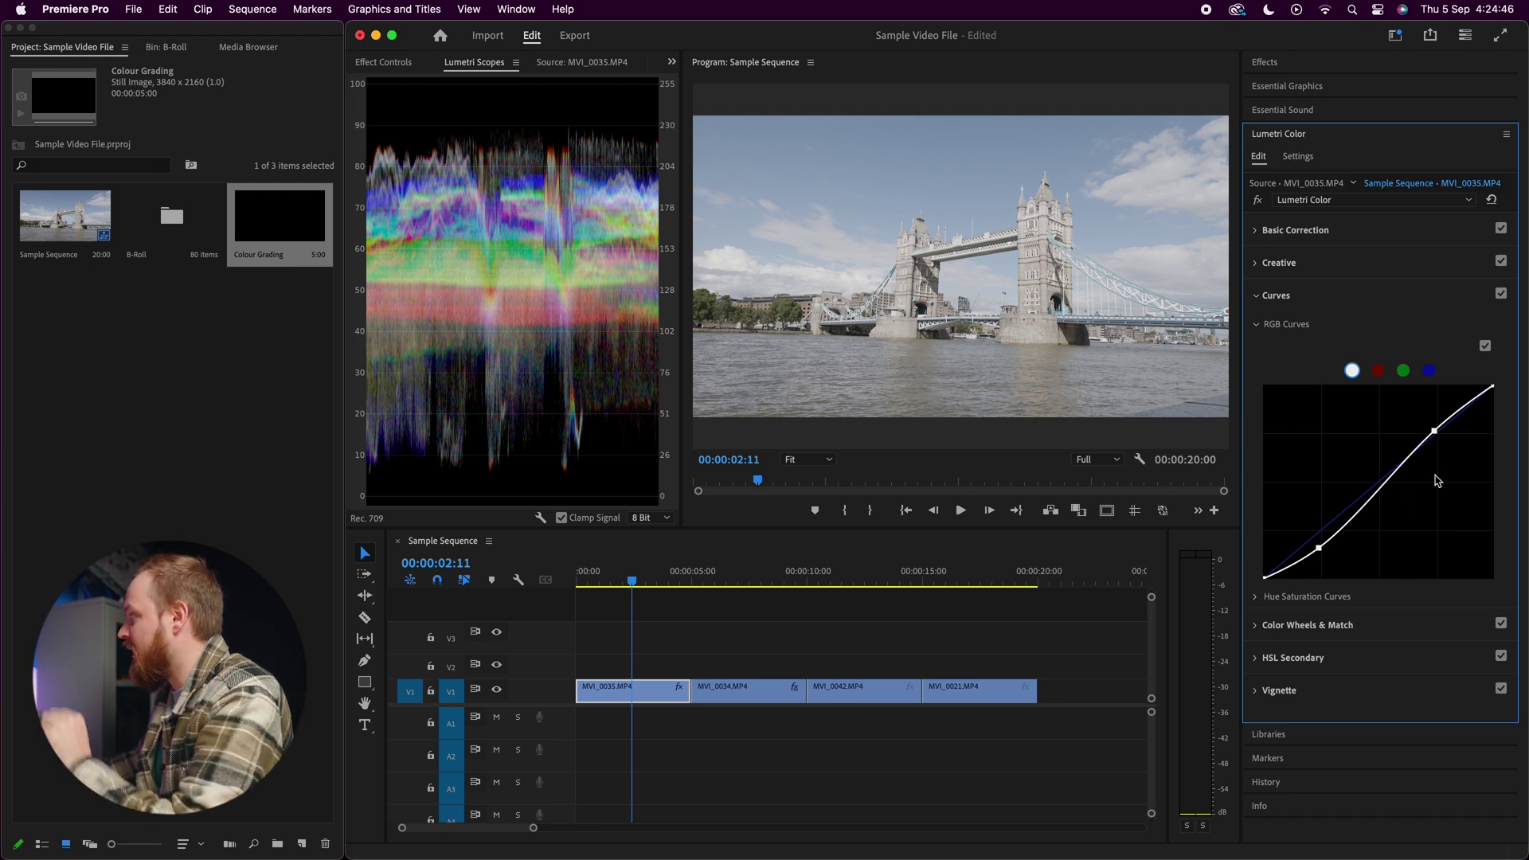
- Fine-tune the white RGB curve by easing the highlight point down slightly and deepening the shadow point a little
drag(1433, 432, 1439, 438)
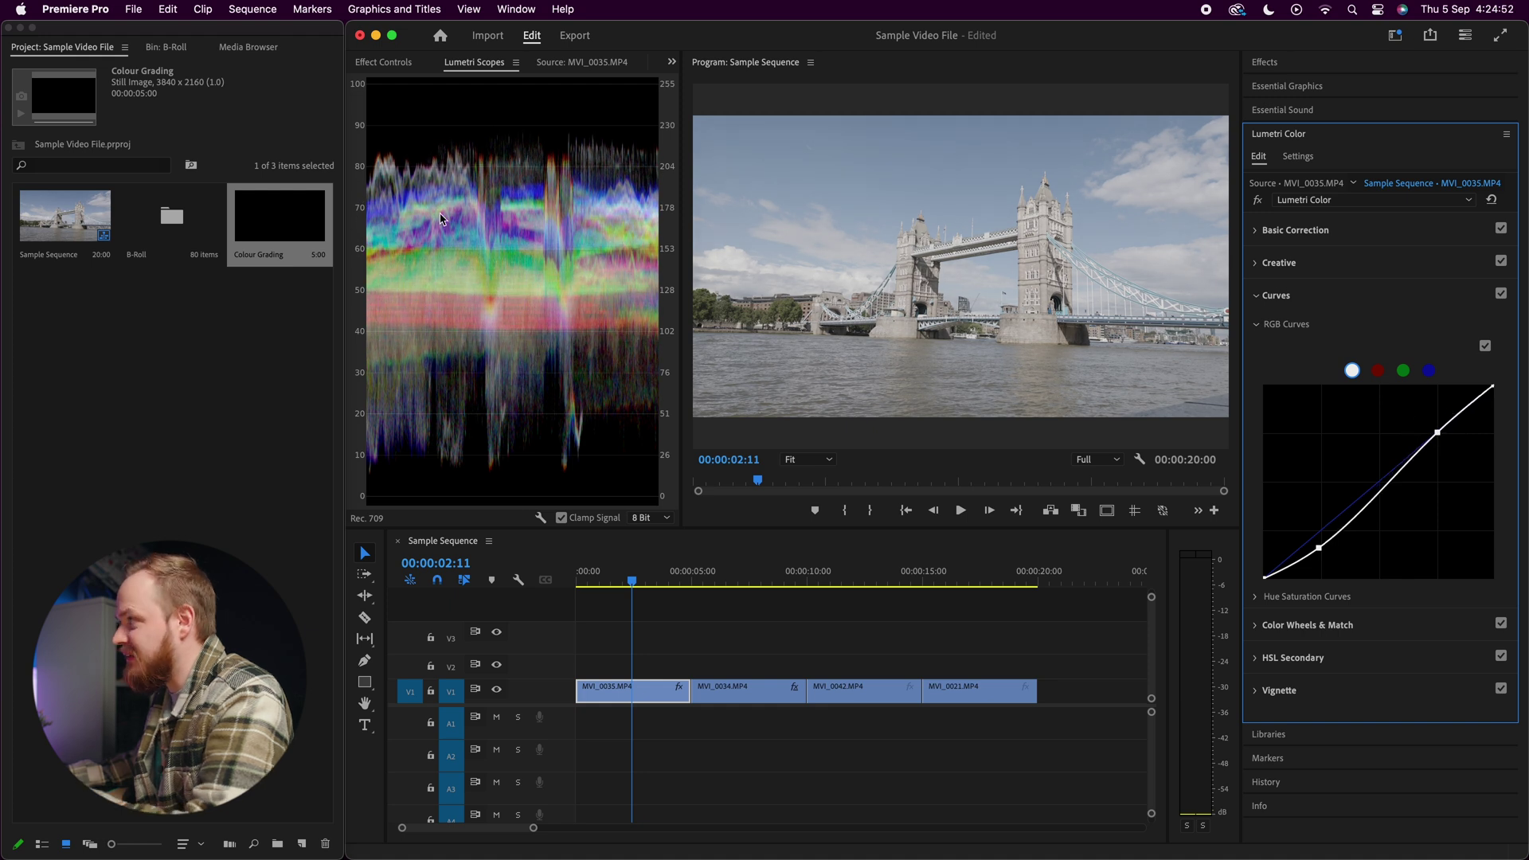
drag(1319, 550, 1321, 557)
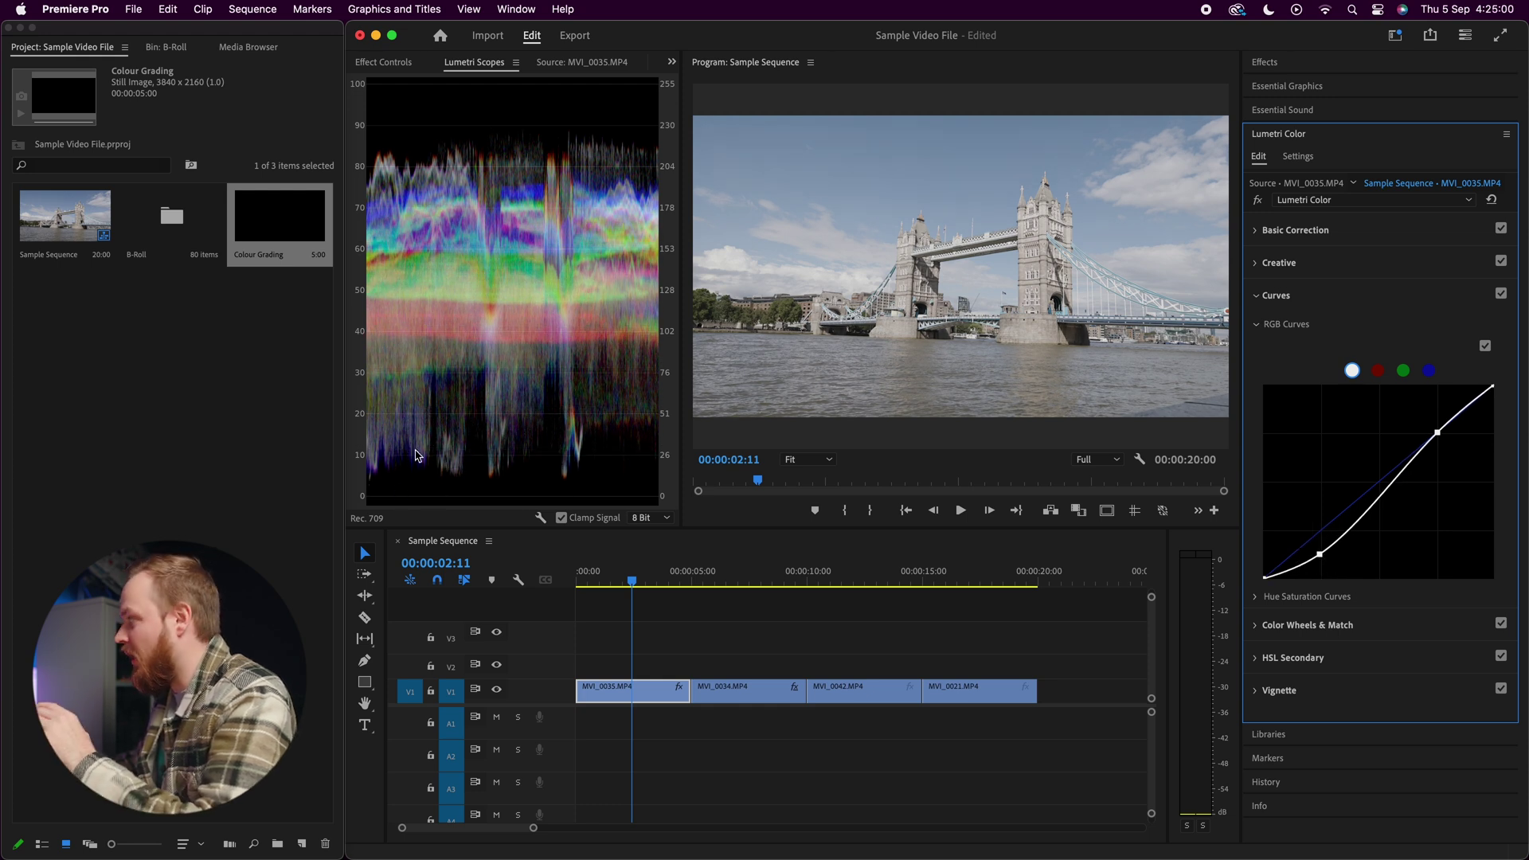
drag(1321, 557, 1319, 555)
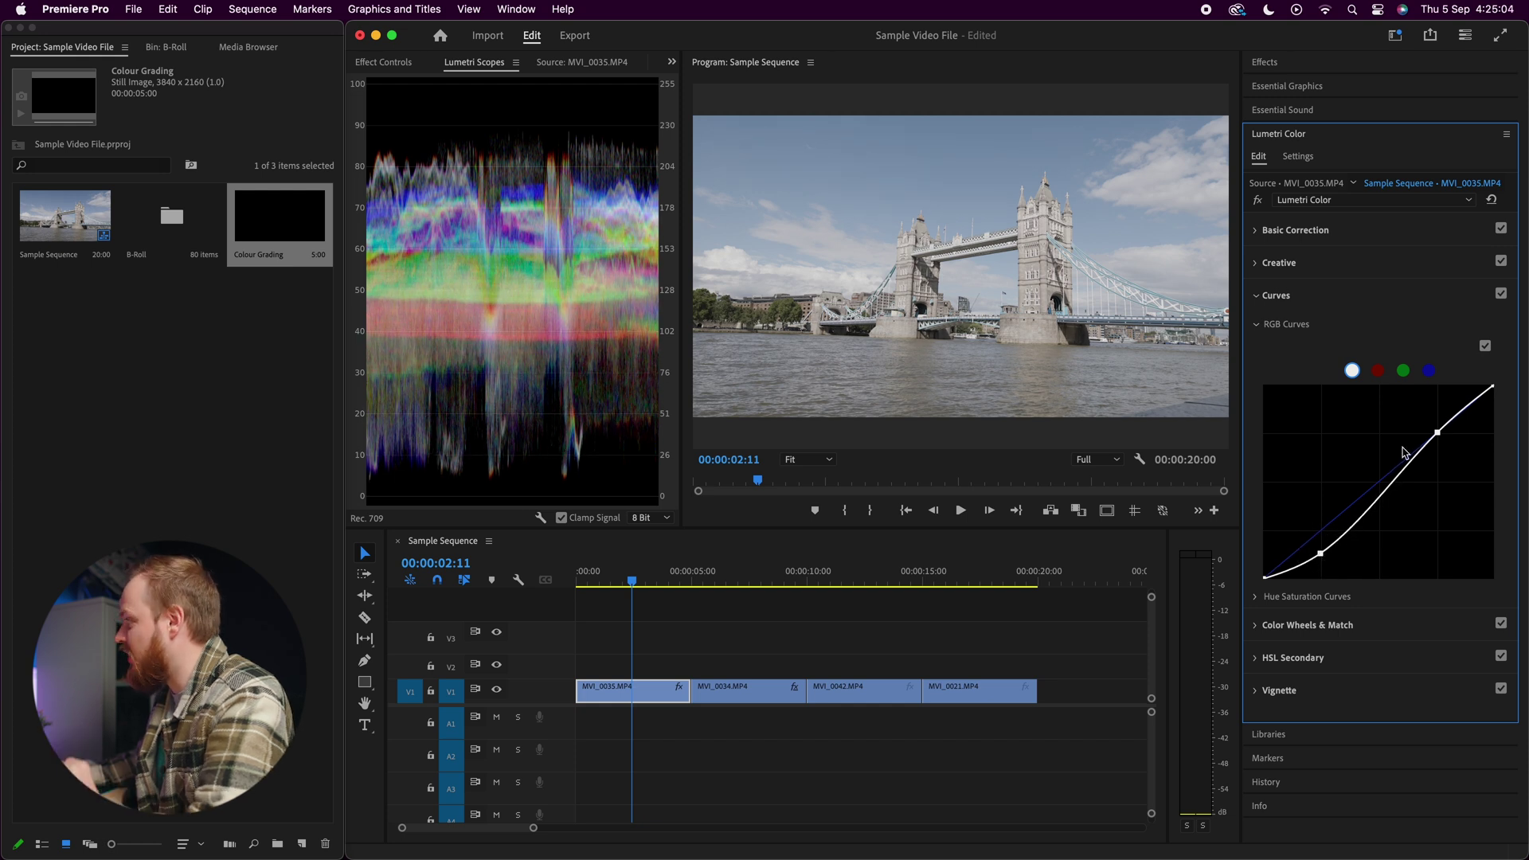
drag(1438, 434, 1438, 433)
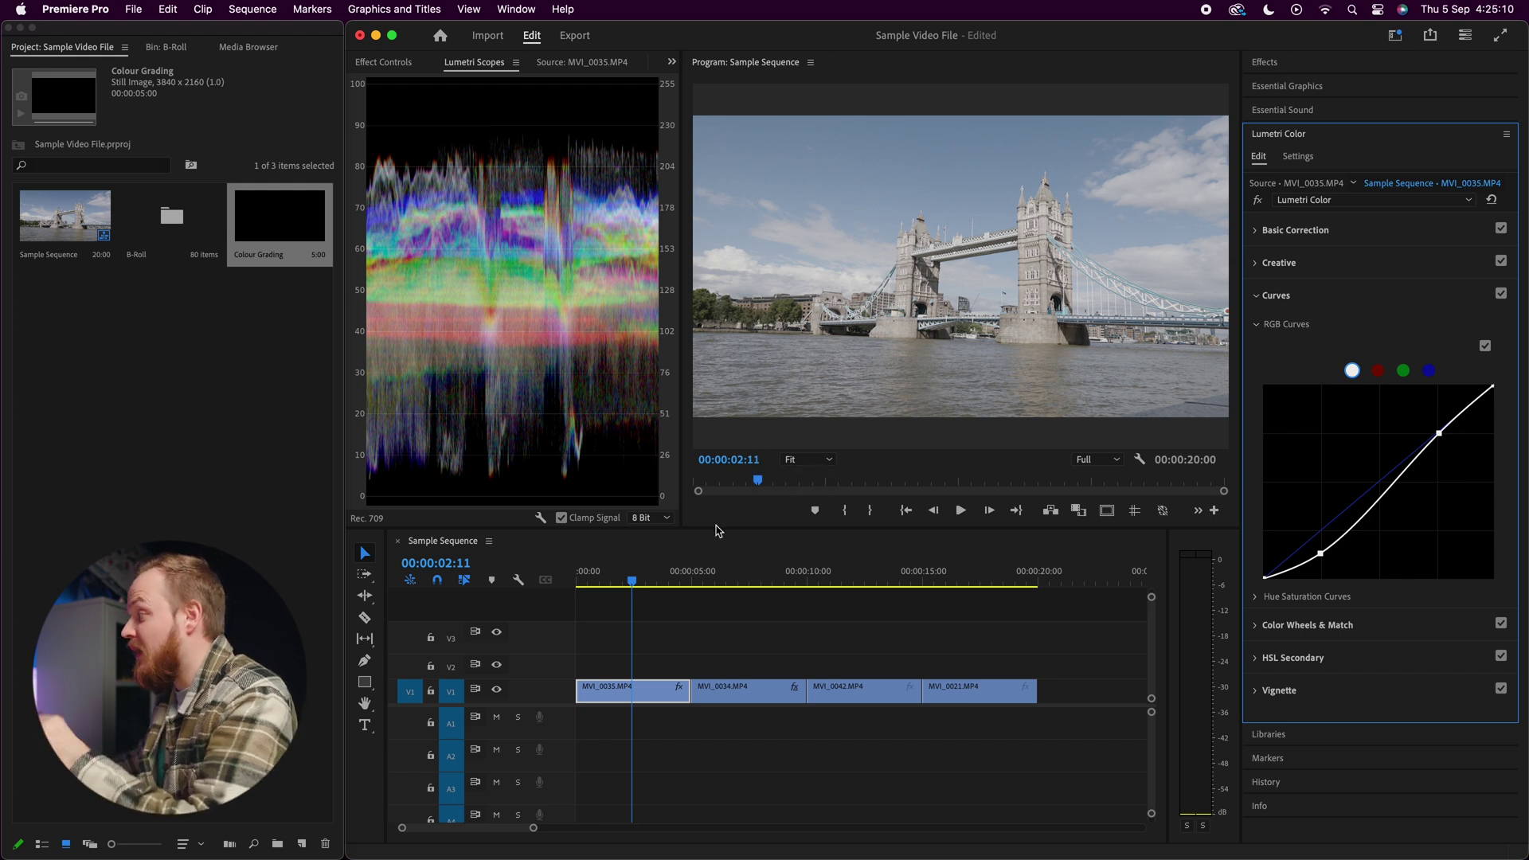
- Compare graded MVI_0035.MP4 with ungraded MVI_0034.MP4, and copy MVI_0035.MP4 as the source of the grade
drag(632, 582, 731, 582)
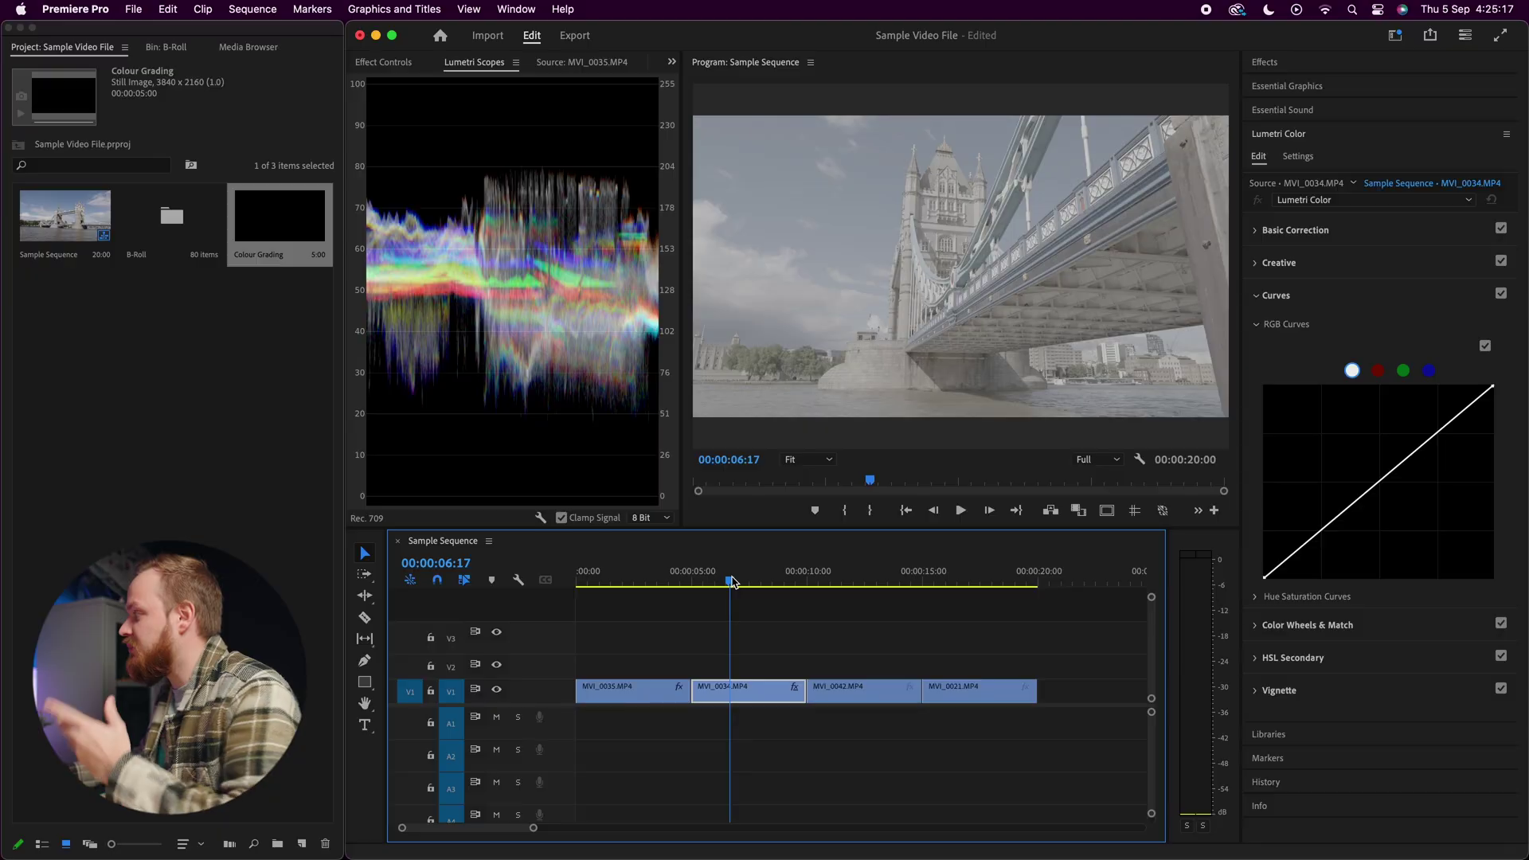
drag(732, 582, 645, 582)
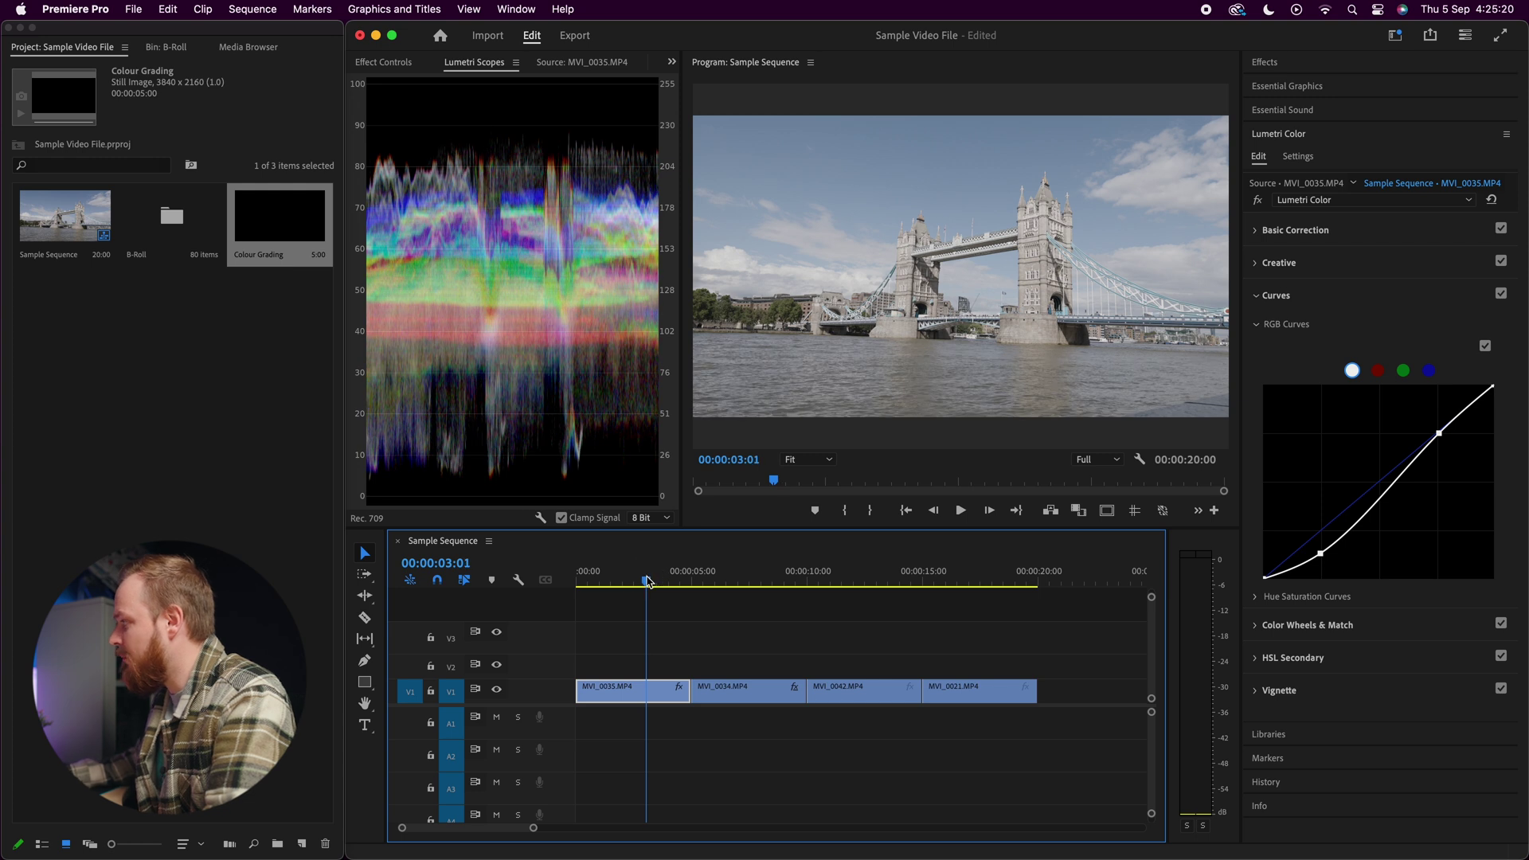
right_click(669, 695)
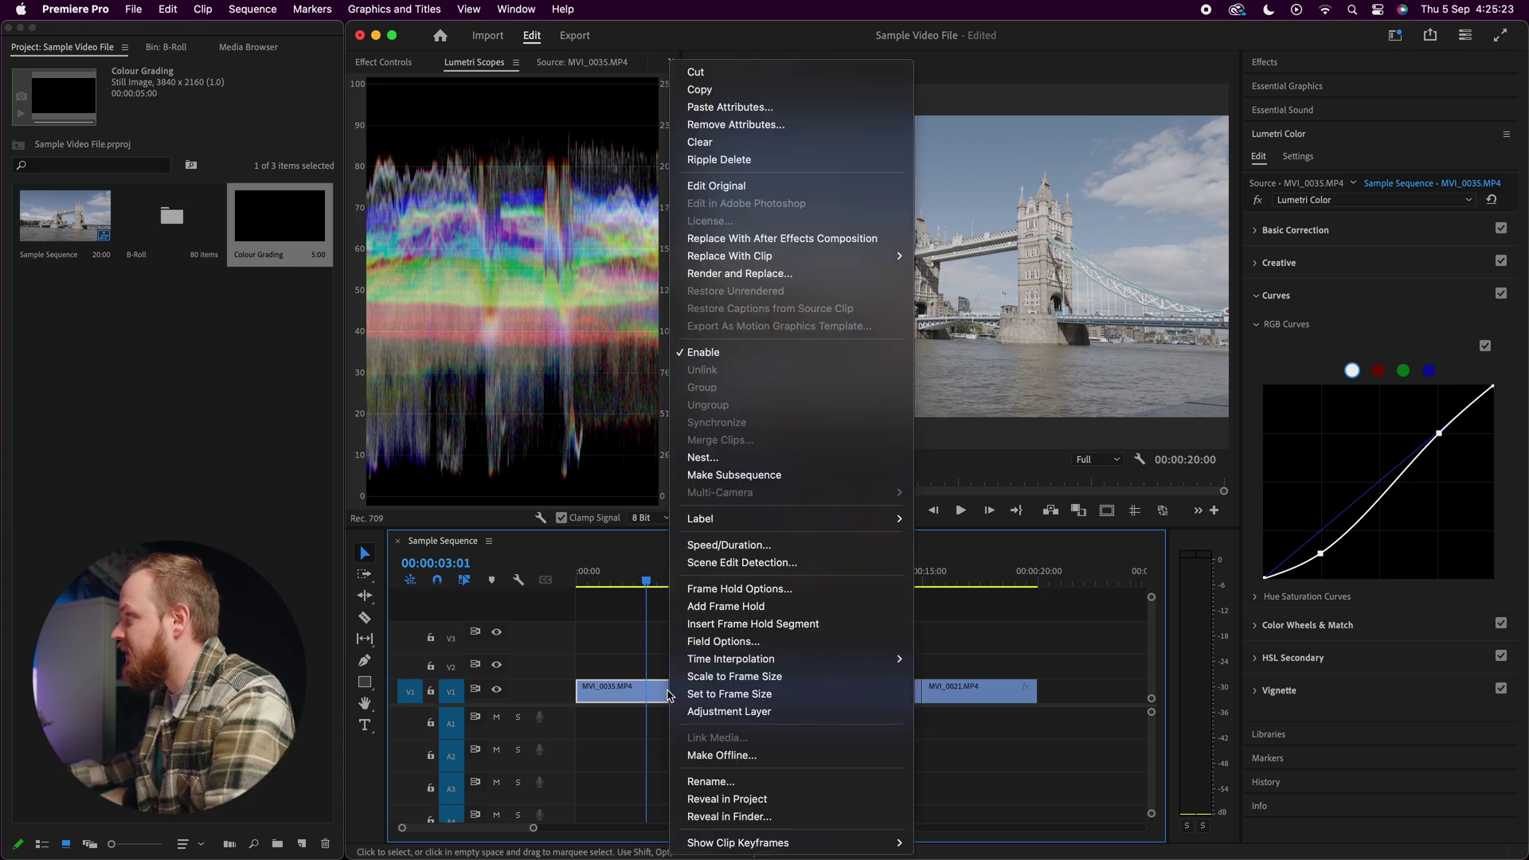
click(699, 90)
- Paste only the copied Lumetri Color effect onto MVI_0034.MP4, and compare its grade with MVI_0035.MP4
drag(649, 570, 734, 586)
right_click(761, 698)
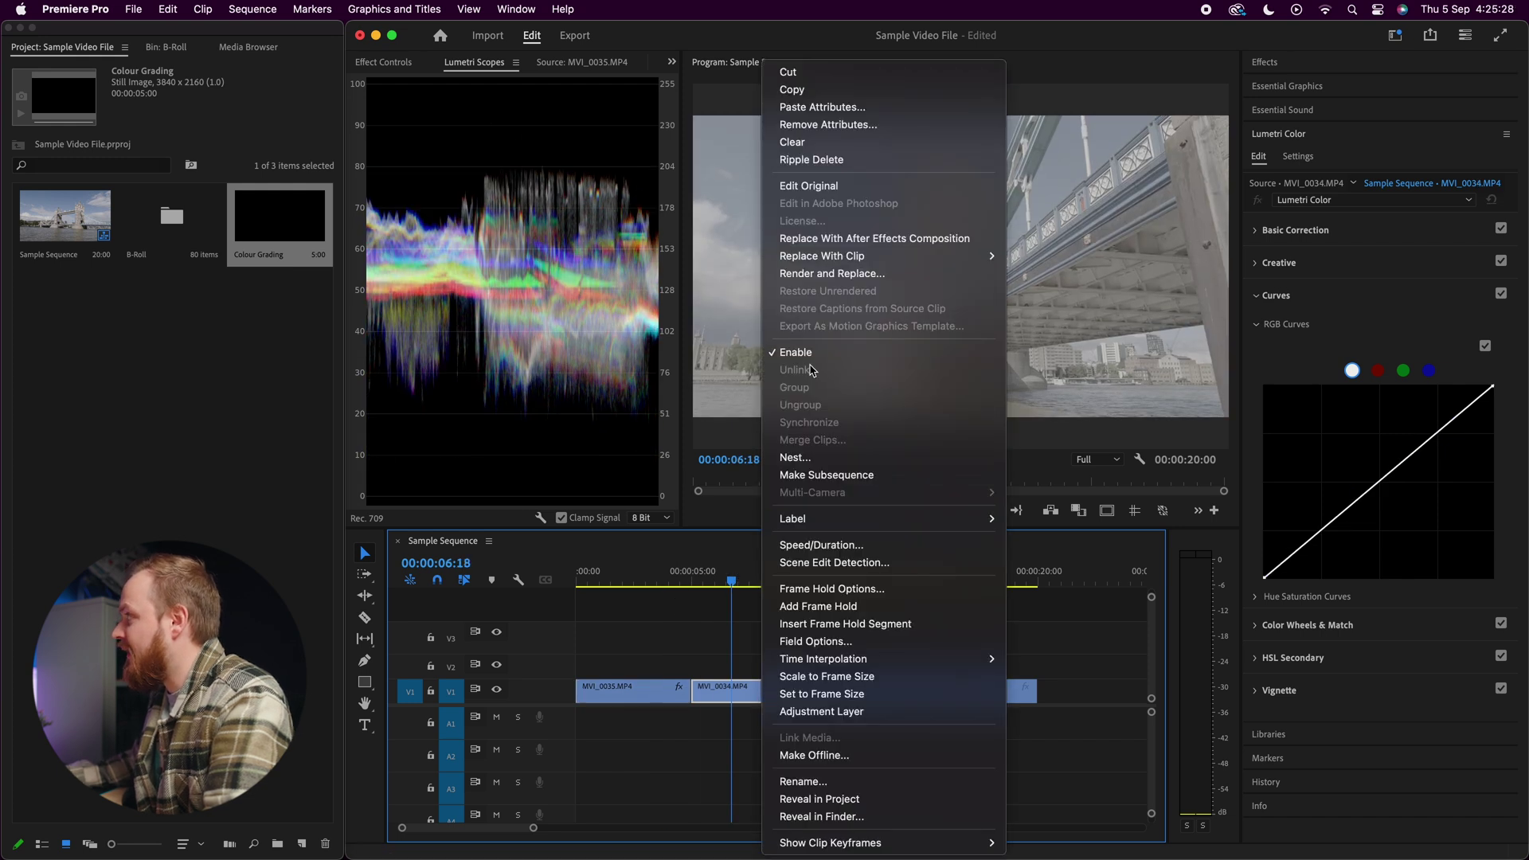
click(812, 108)
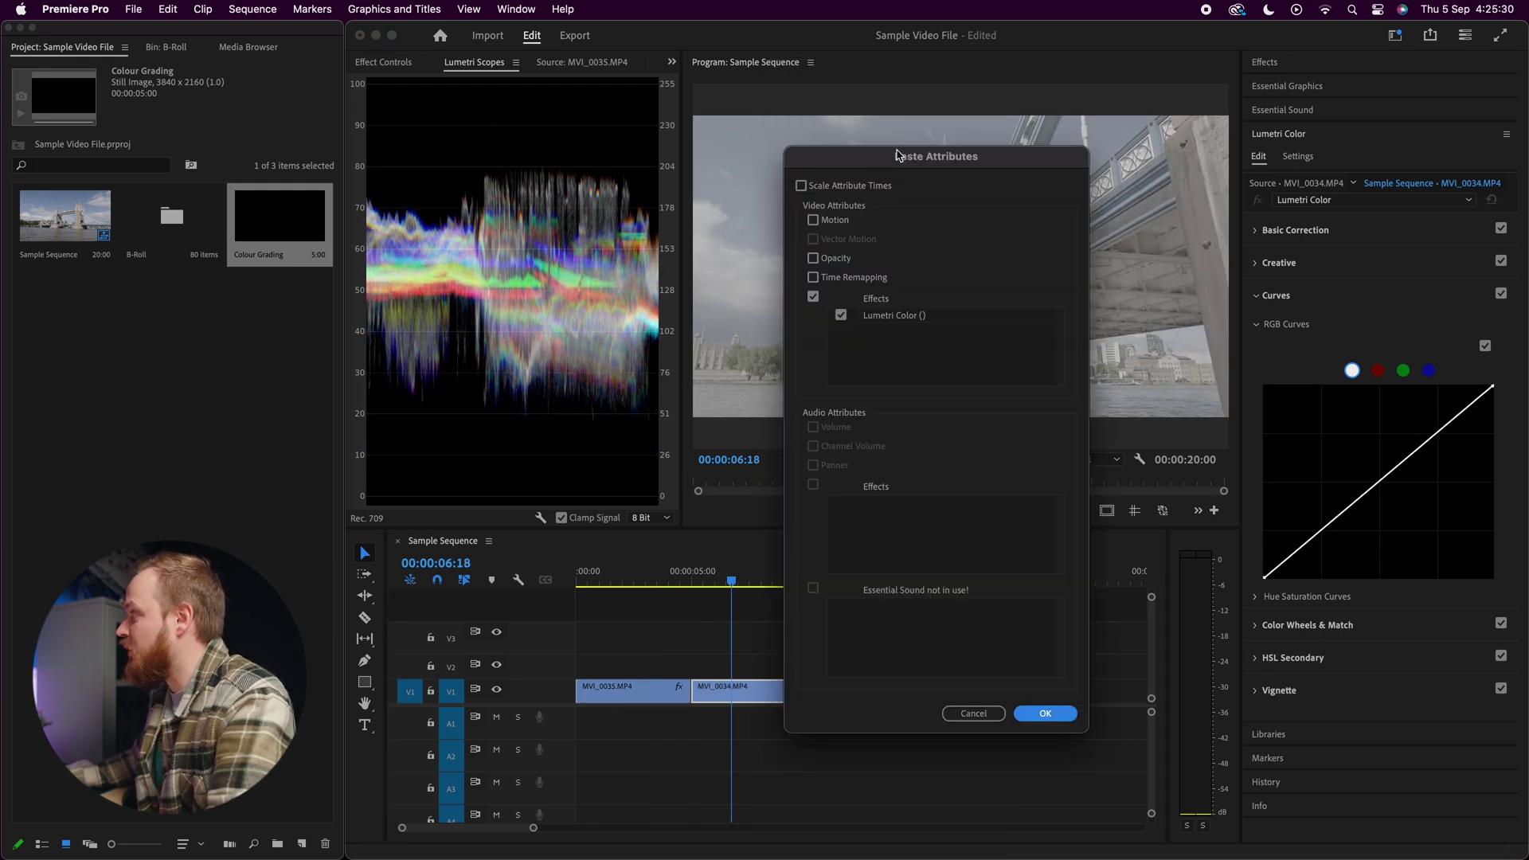
drag(898, 154, 738, 156)
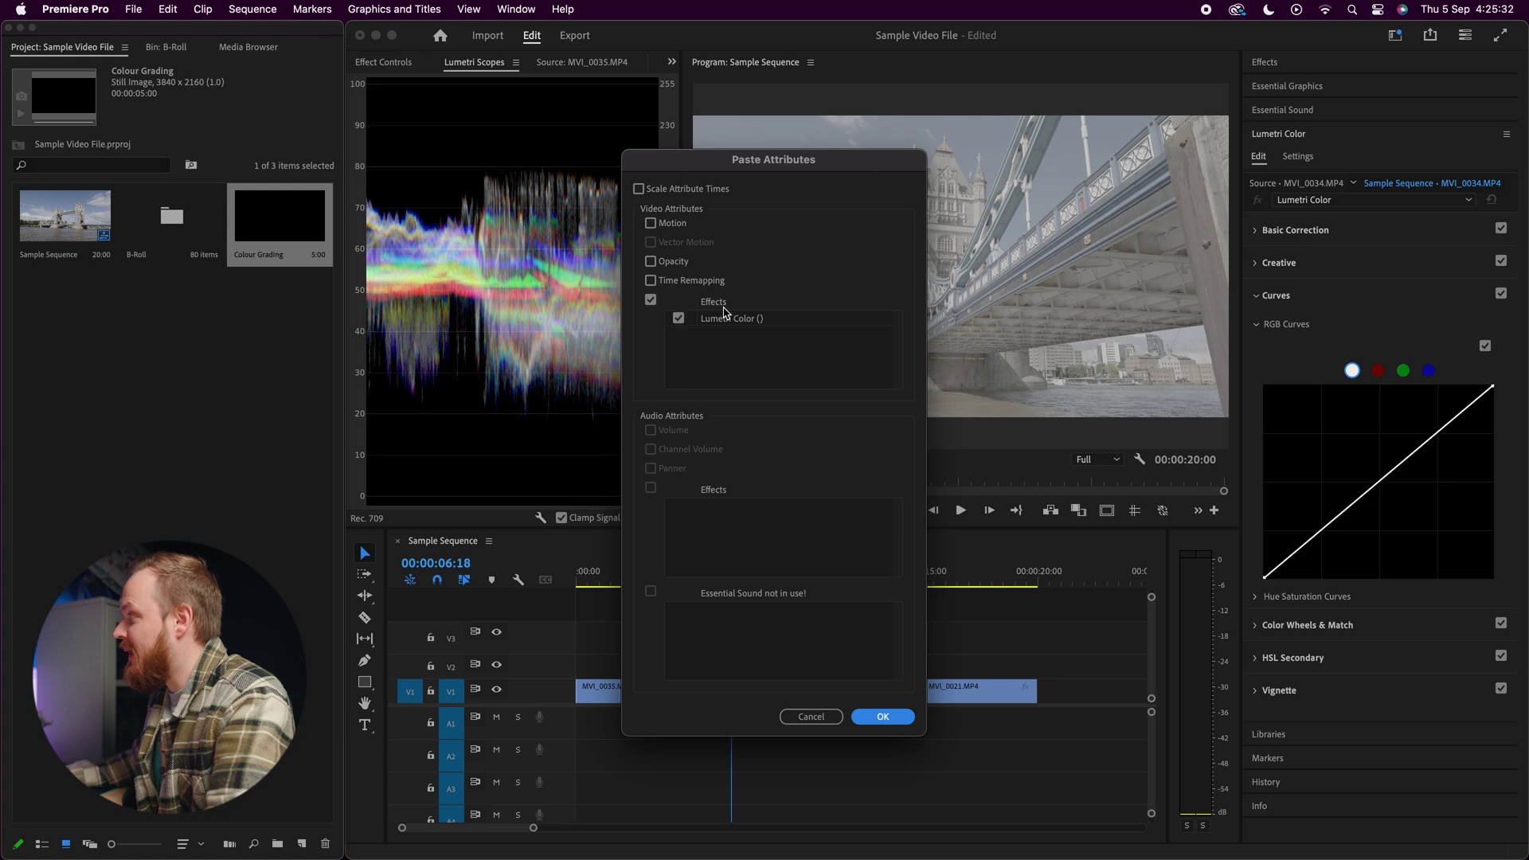
click(882, 717)
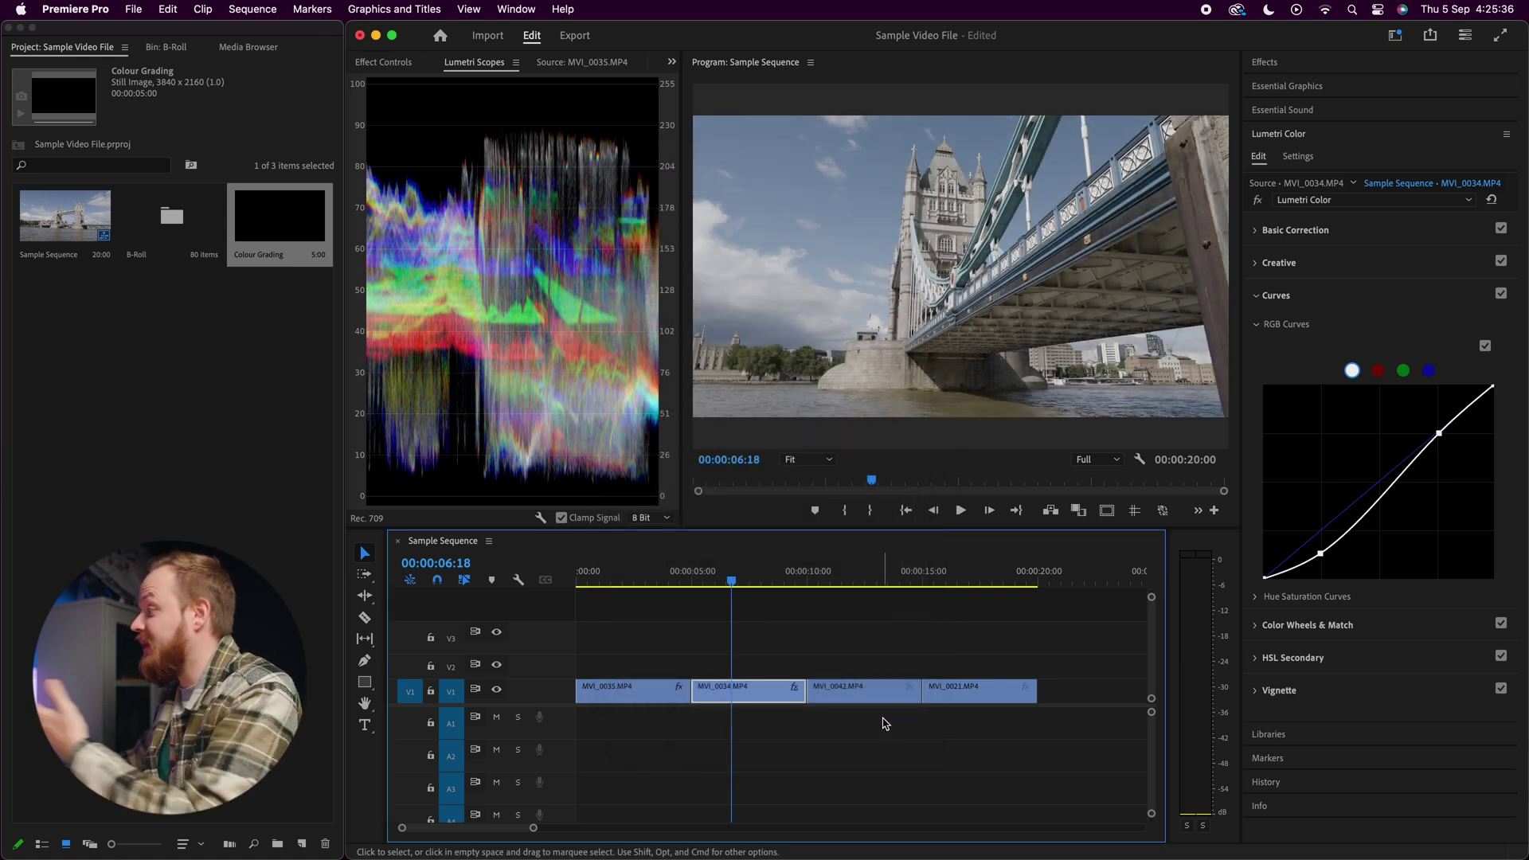
click(637, 568)
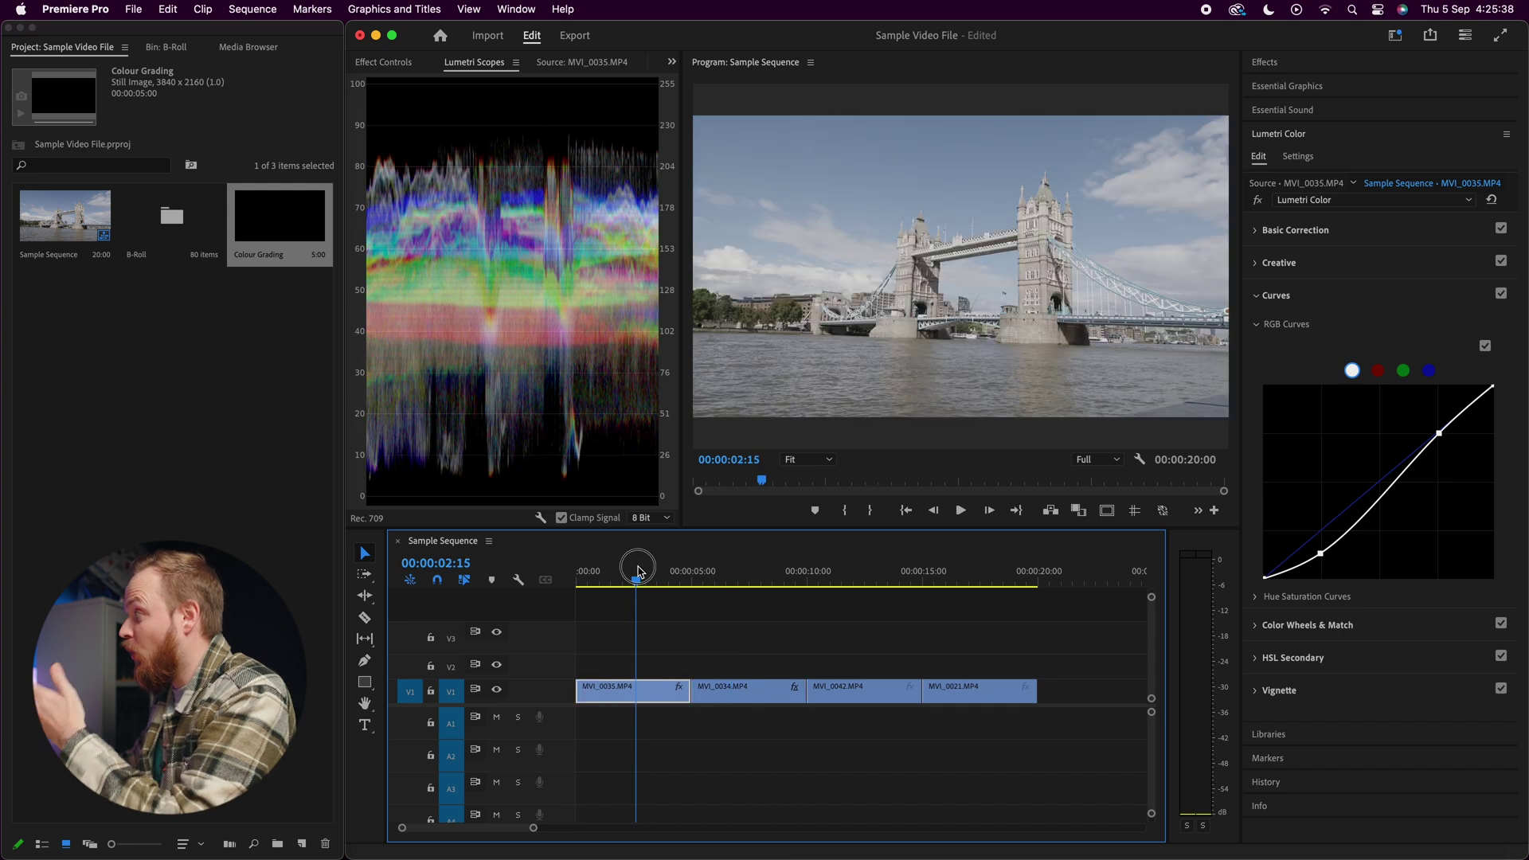
drag(637, 568, 725, 573)
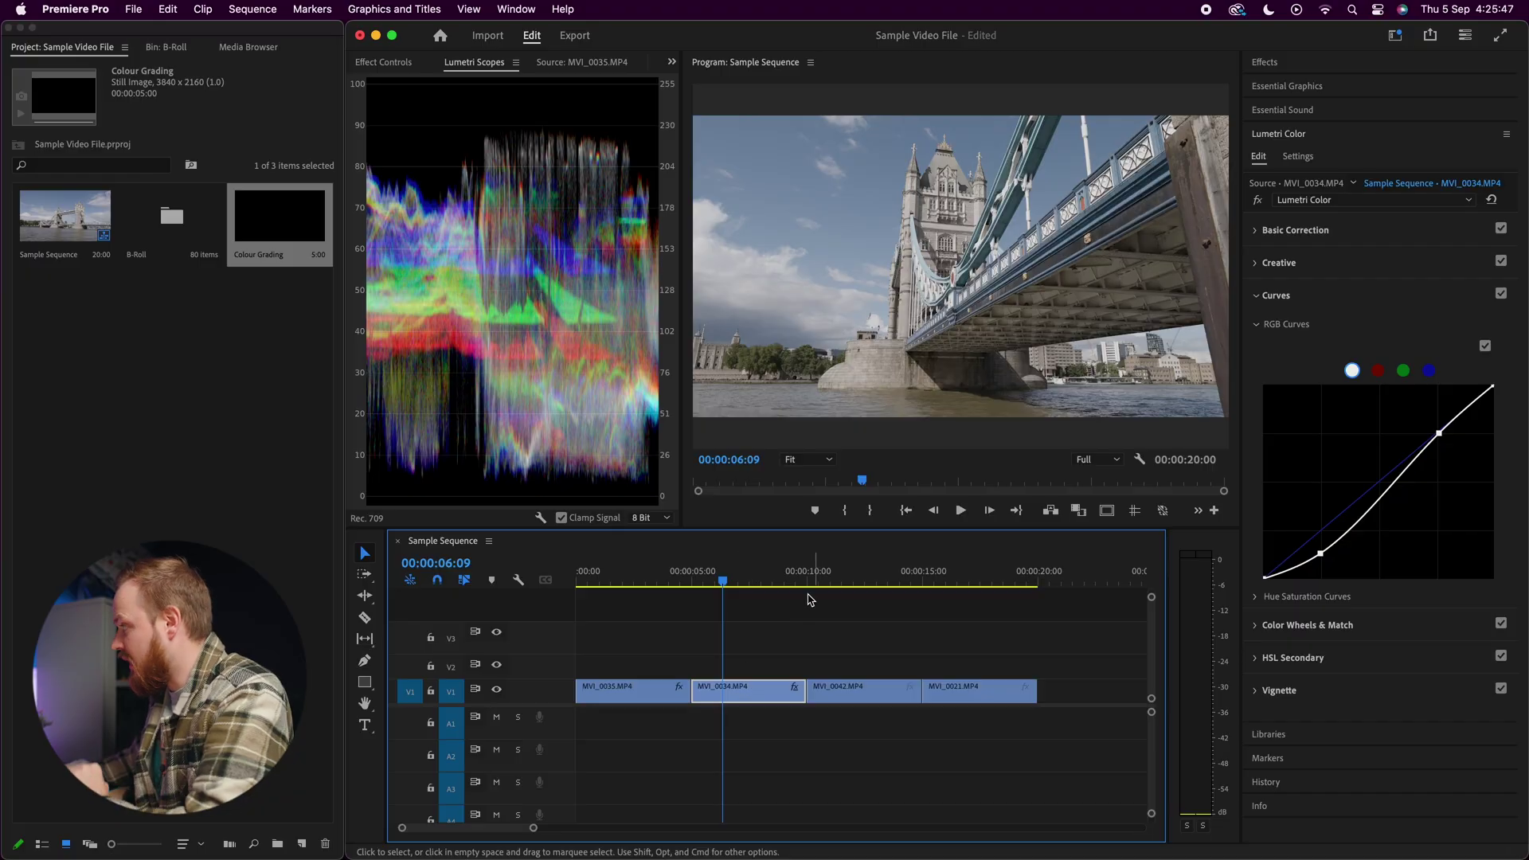
- Paste the copied Lumetri Color effect onto MVI_0042.MP4
drag(809, 575, 844, 567)
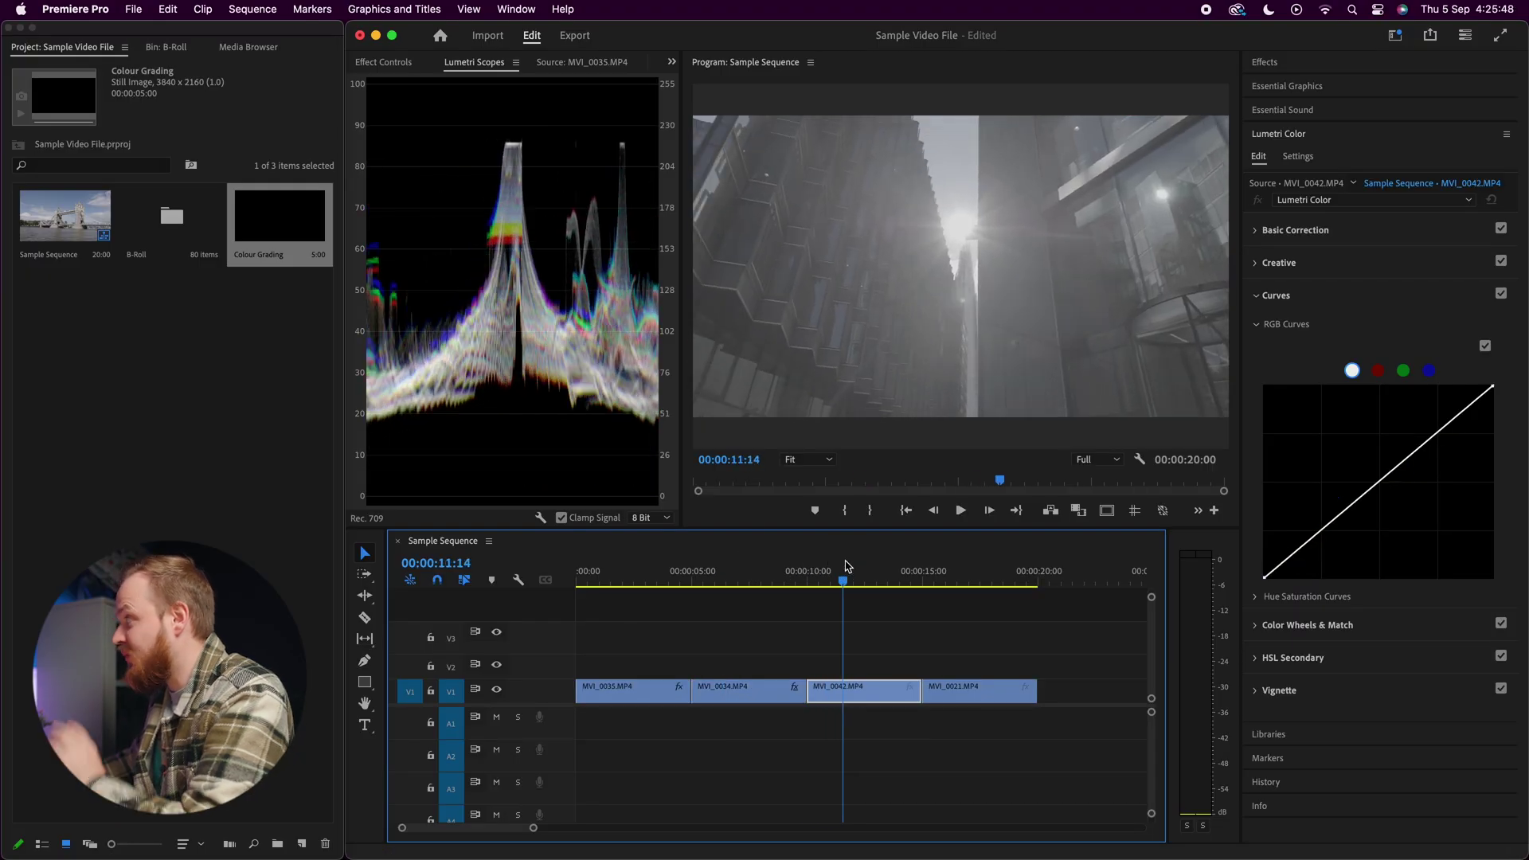
right_click(875, 701)
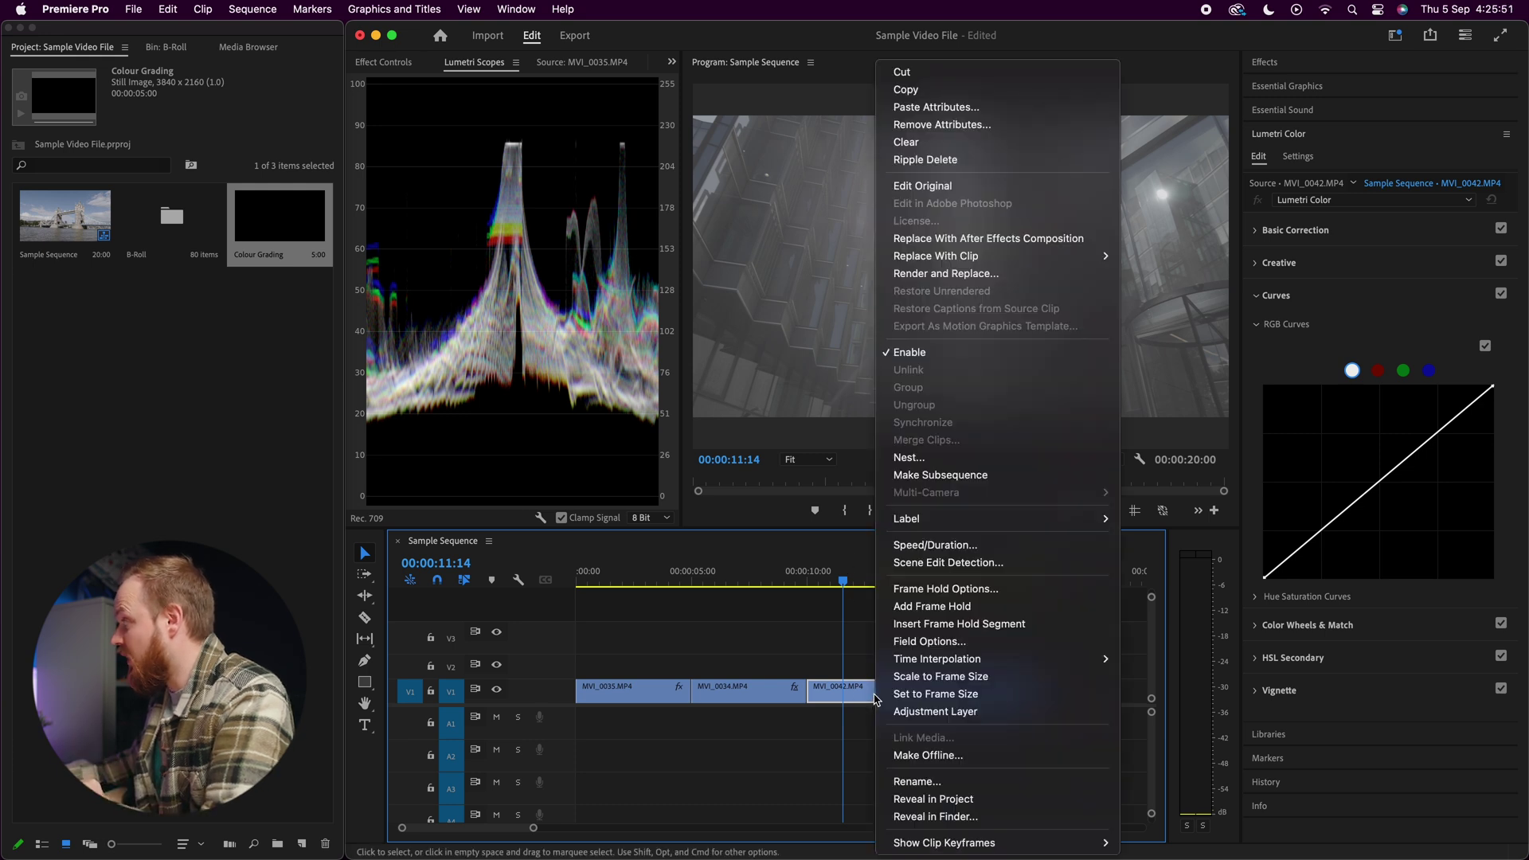
click(919, 112)
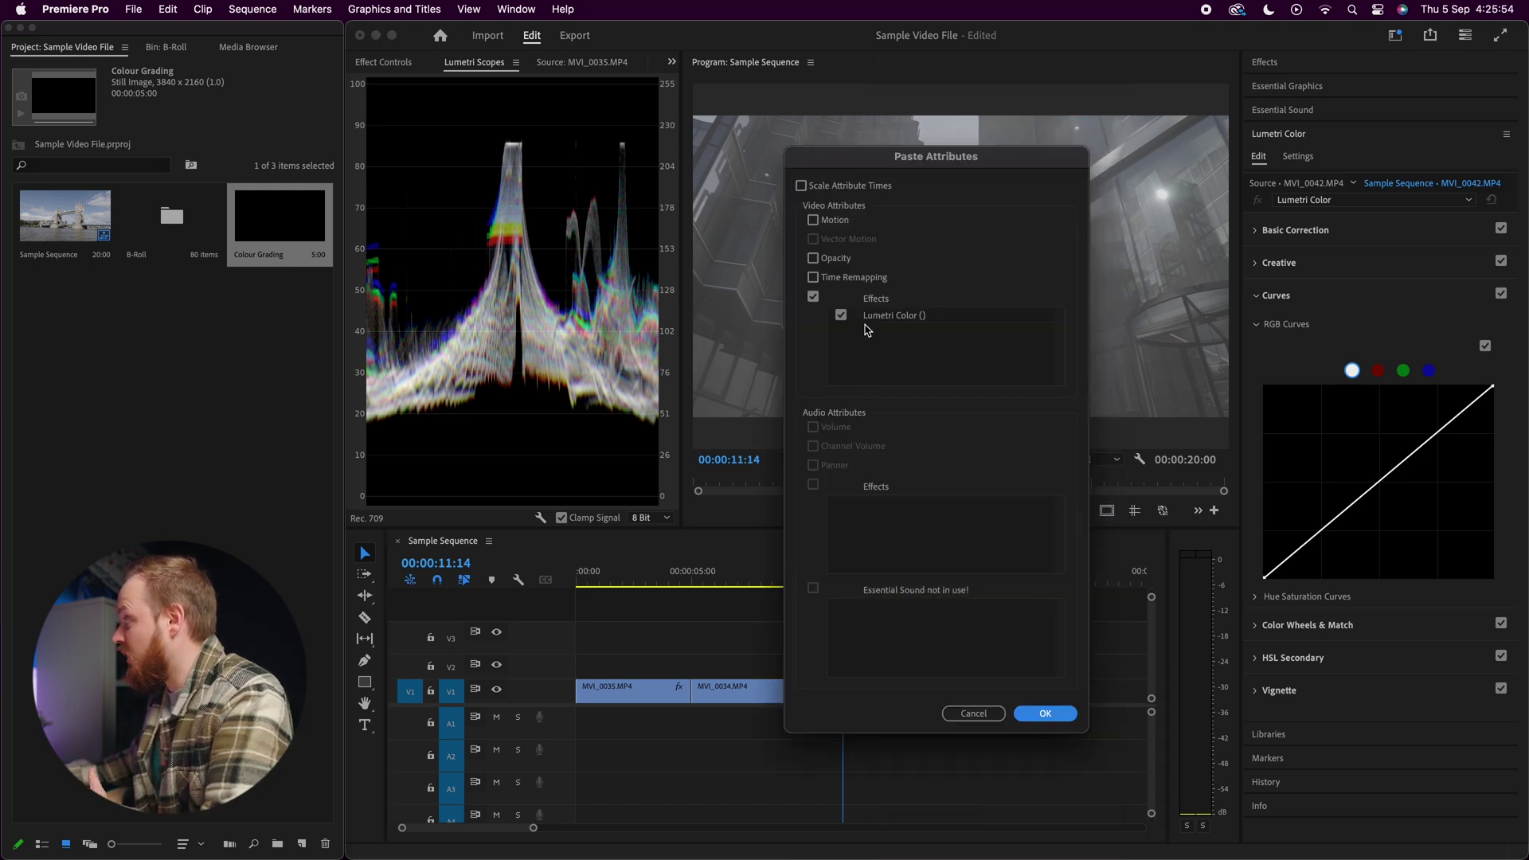
click(1044, 713)
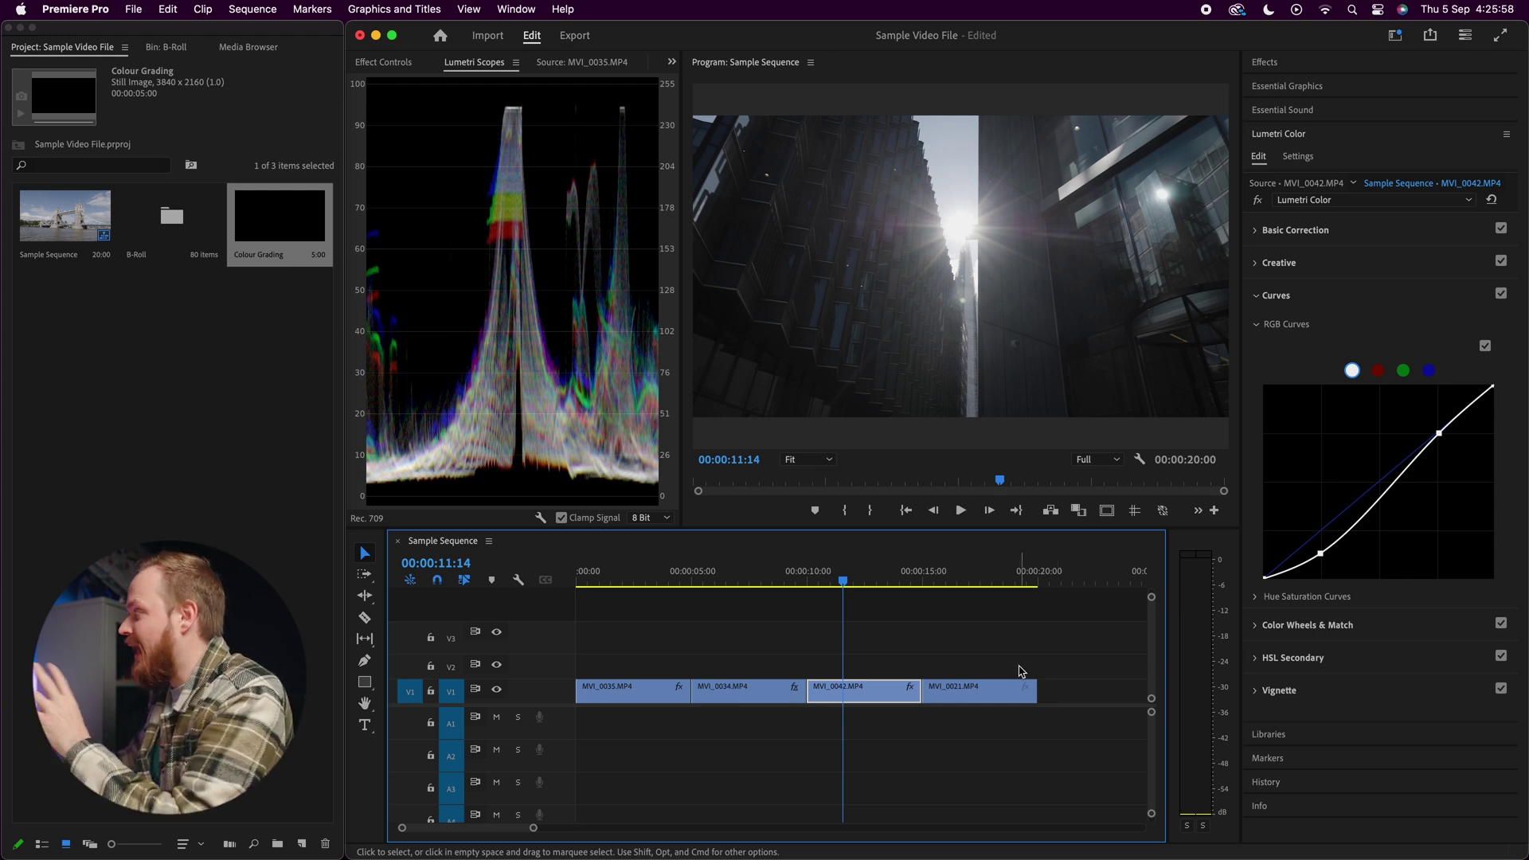
- Brighten MVI_0042.MP4 by raising the shadow and highlight points of its white RGB curve
drag(1321, 555, 1316, 540)
drag(1439, 435, 1438, 422)
drag(1322, 552, 1318, 535)
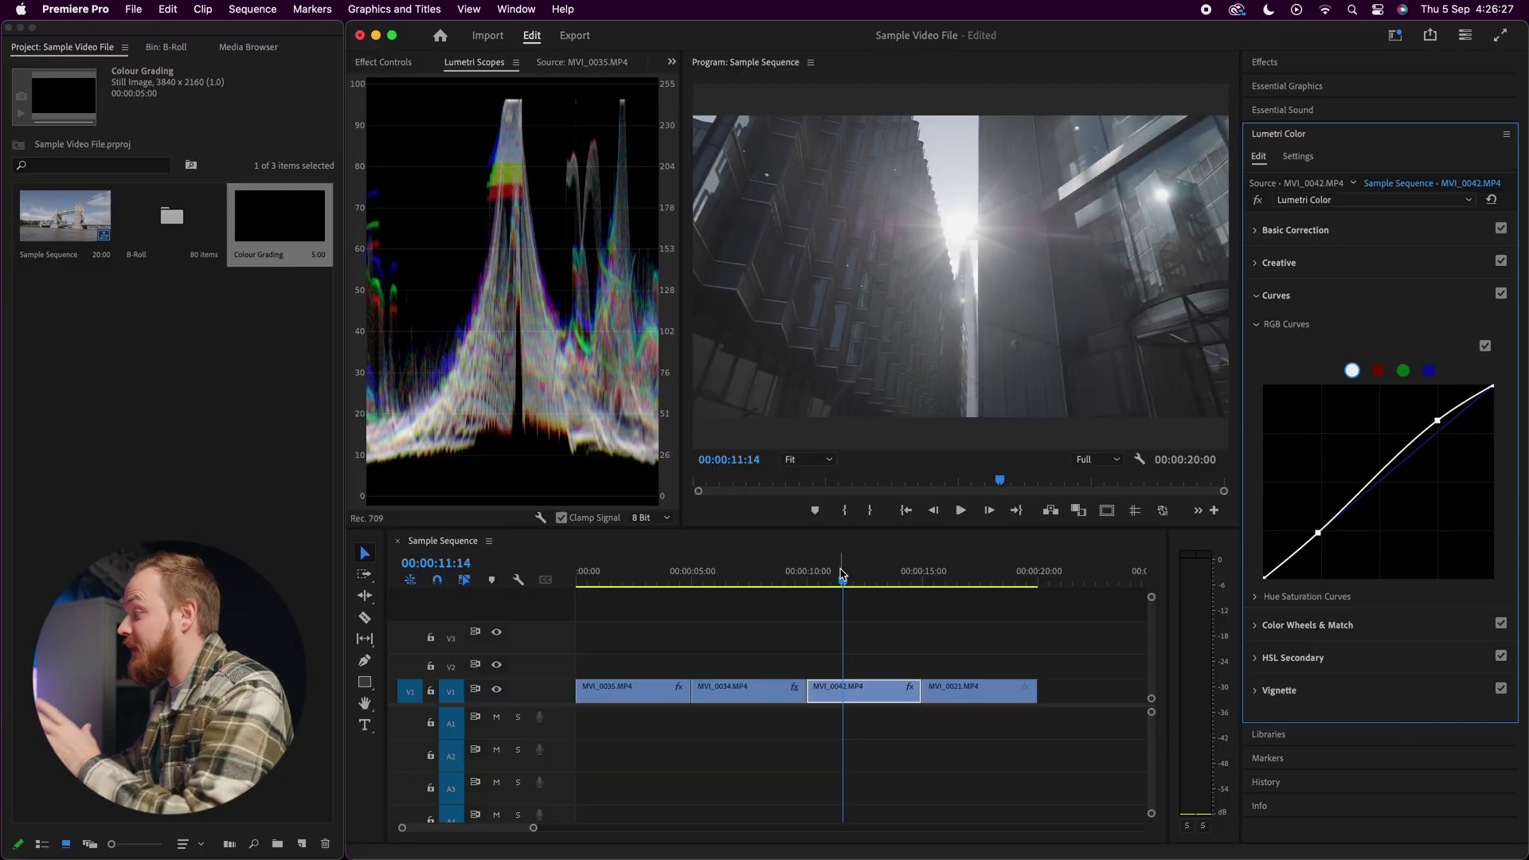
- Remove the attributes, including Lumetri Color, from MVI_0042.MP4 and the other graded clips to return them to flat footage
right_click(860, 700)
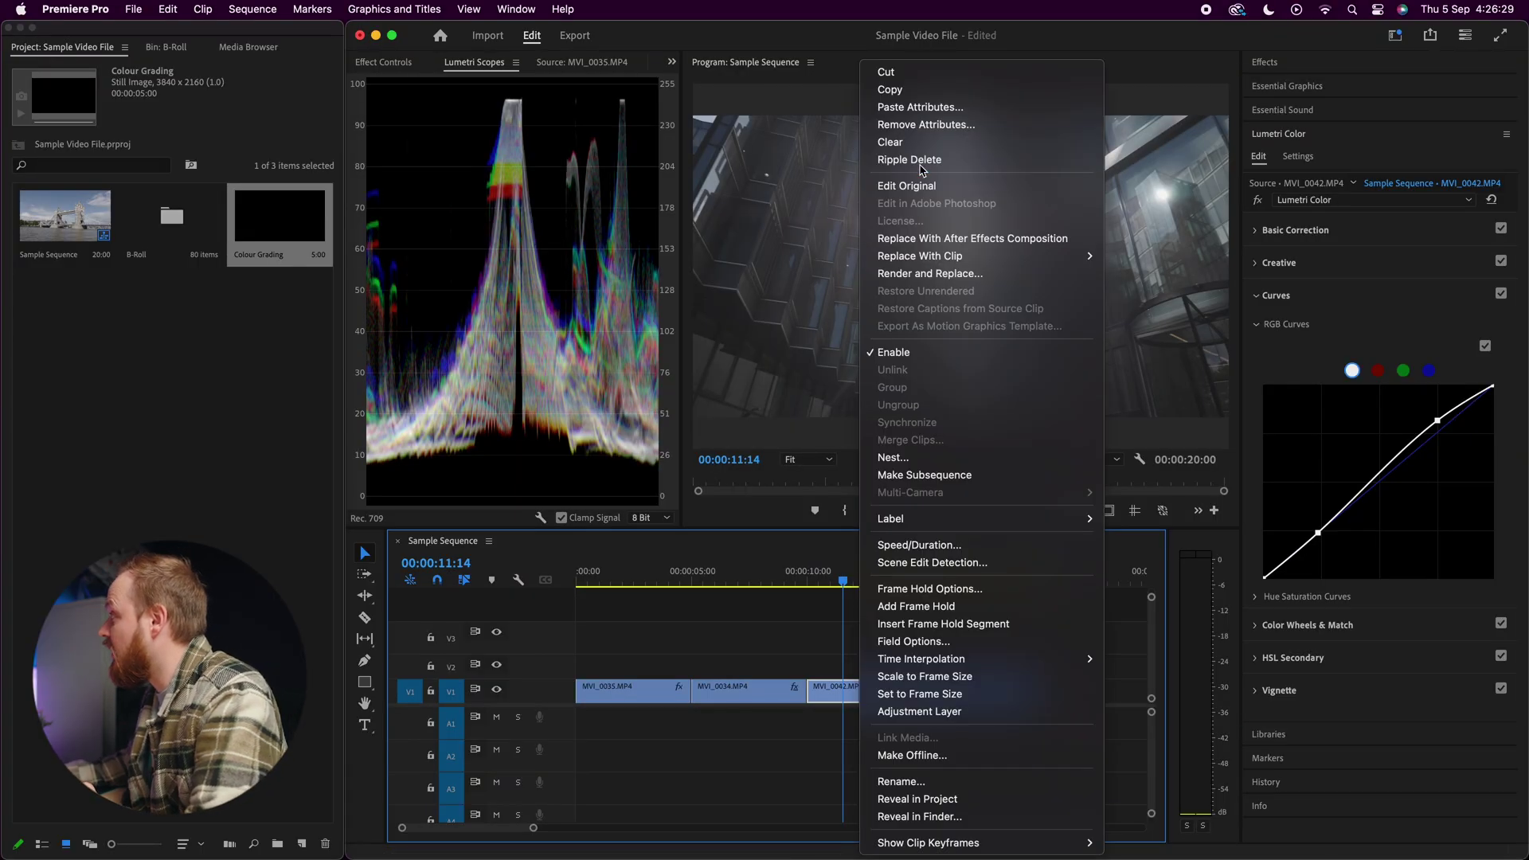
click(925, 124)
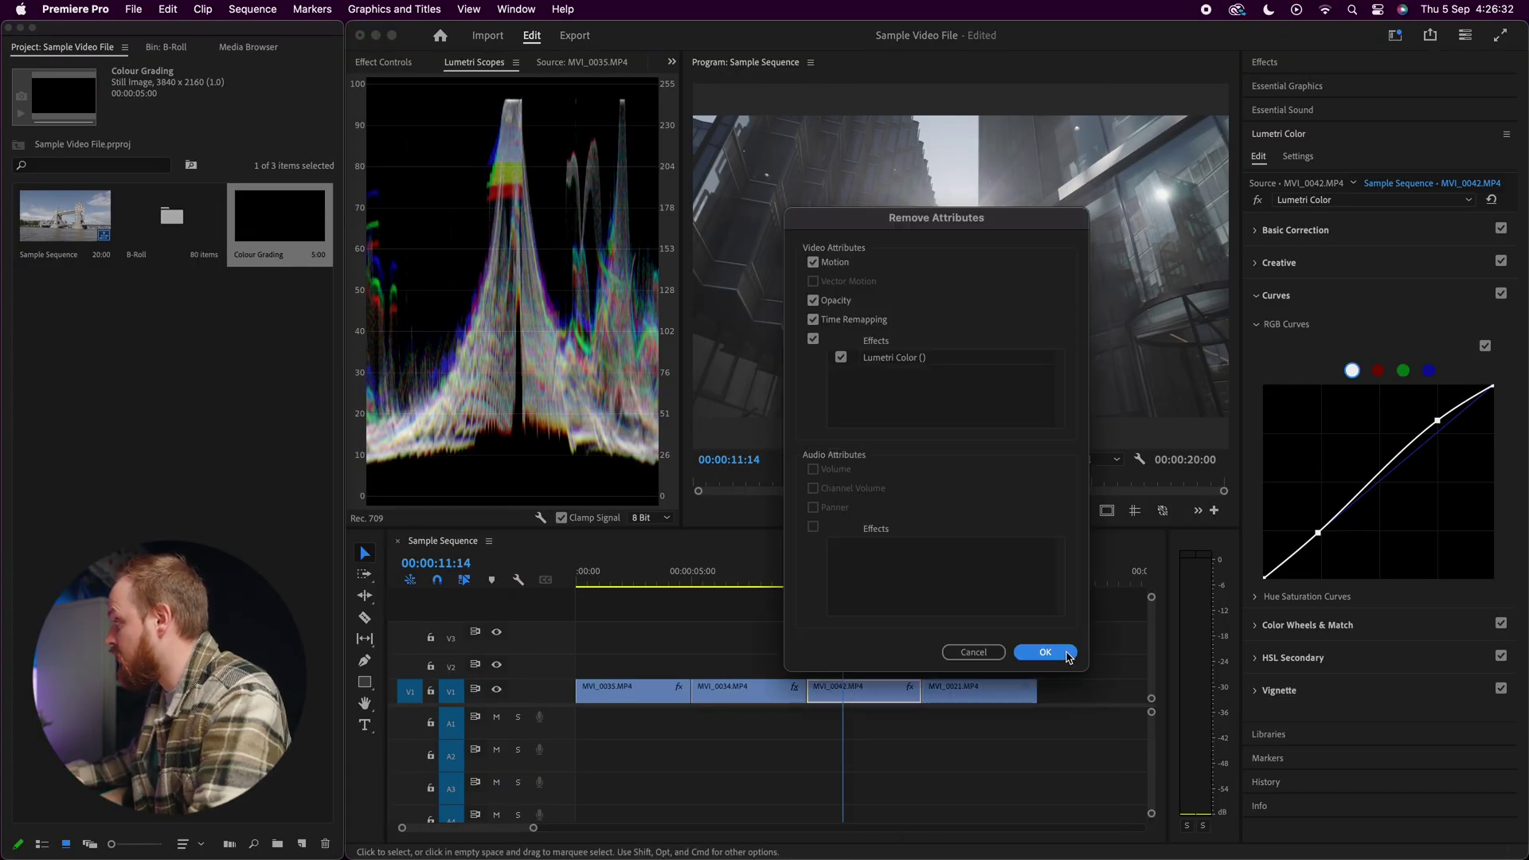
click(1046, 648)
click(762, 577)
right_click(744, 689)
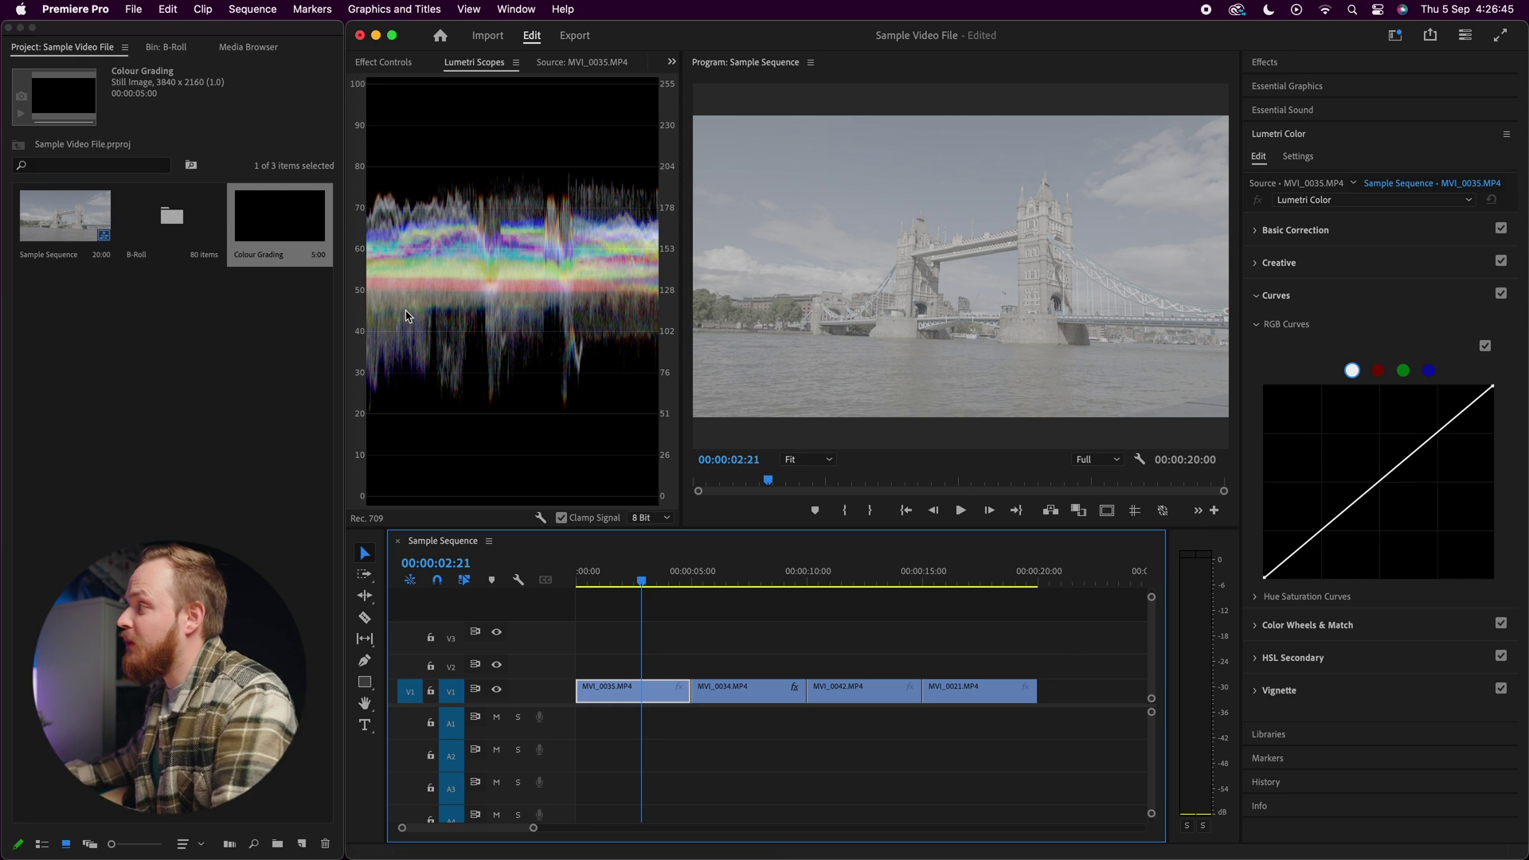
click(297, 244)
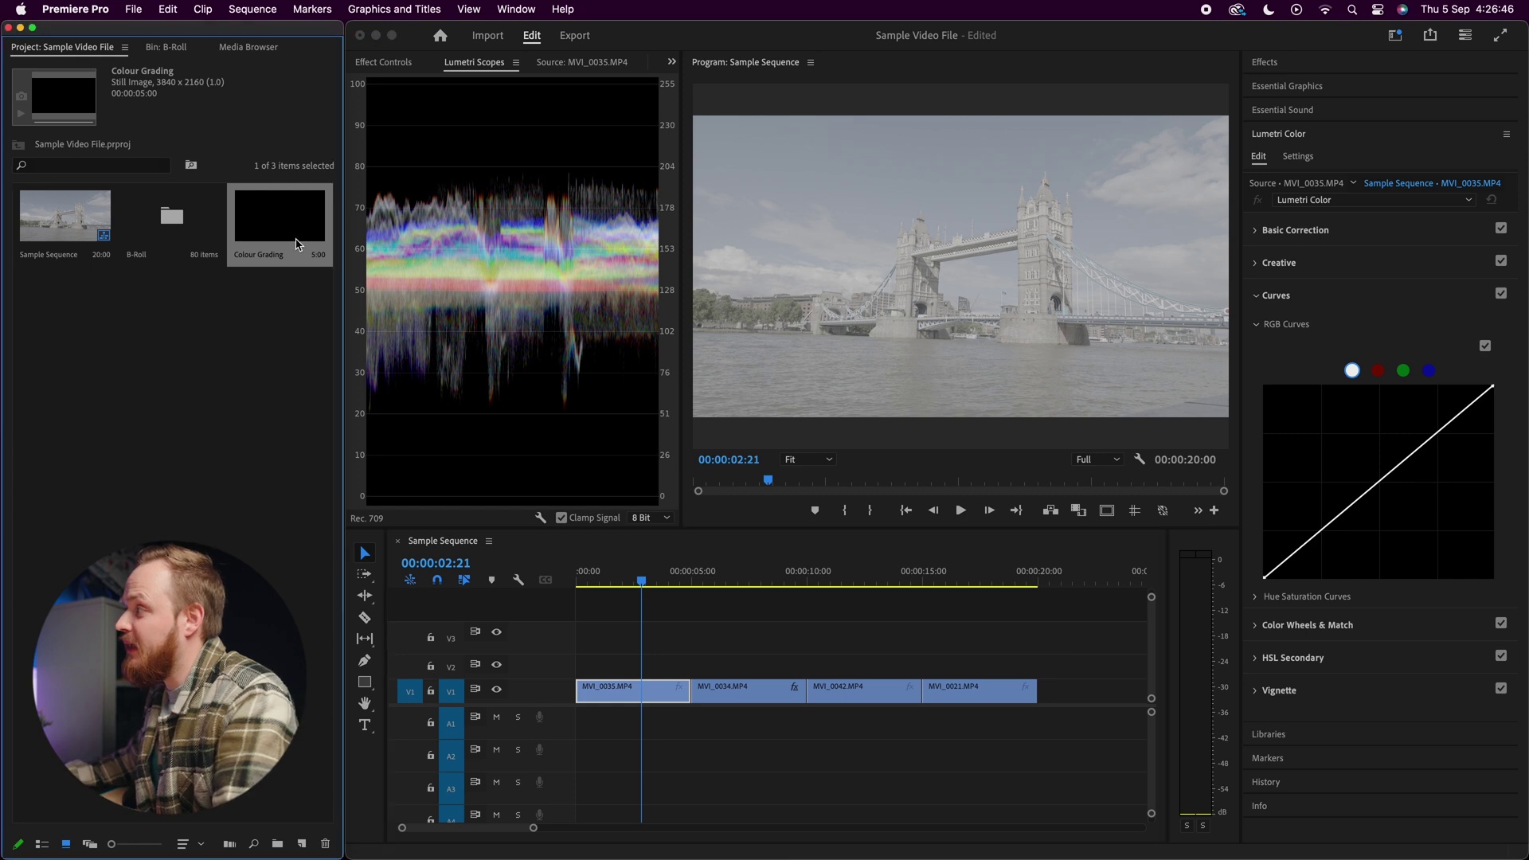
click(302, 844)
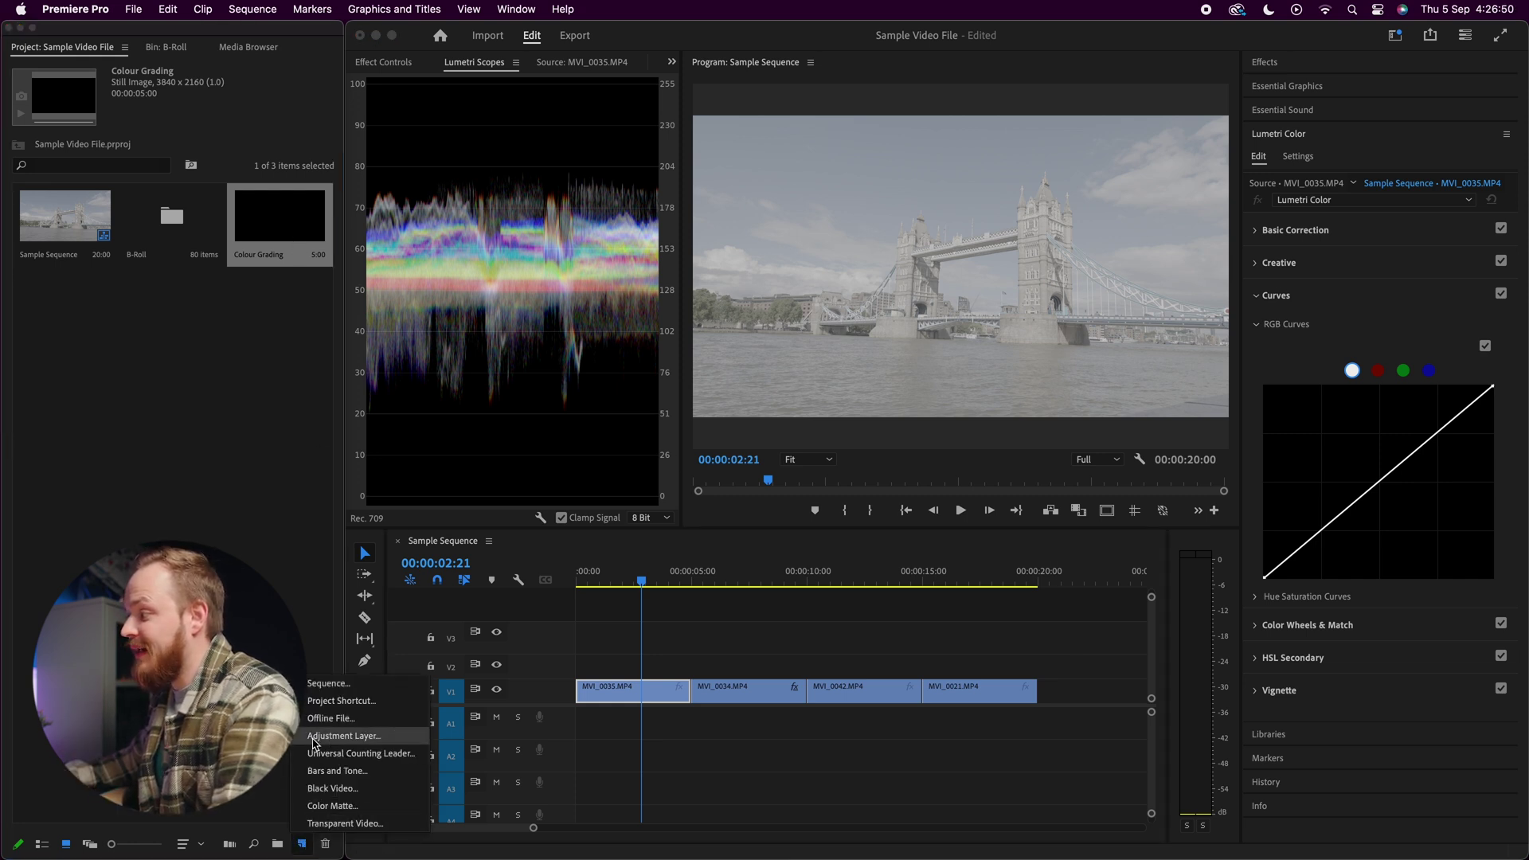
click(336, 735)
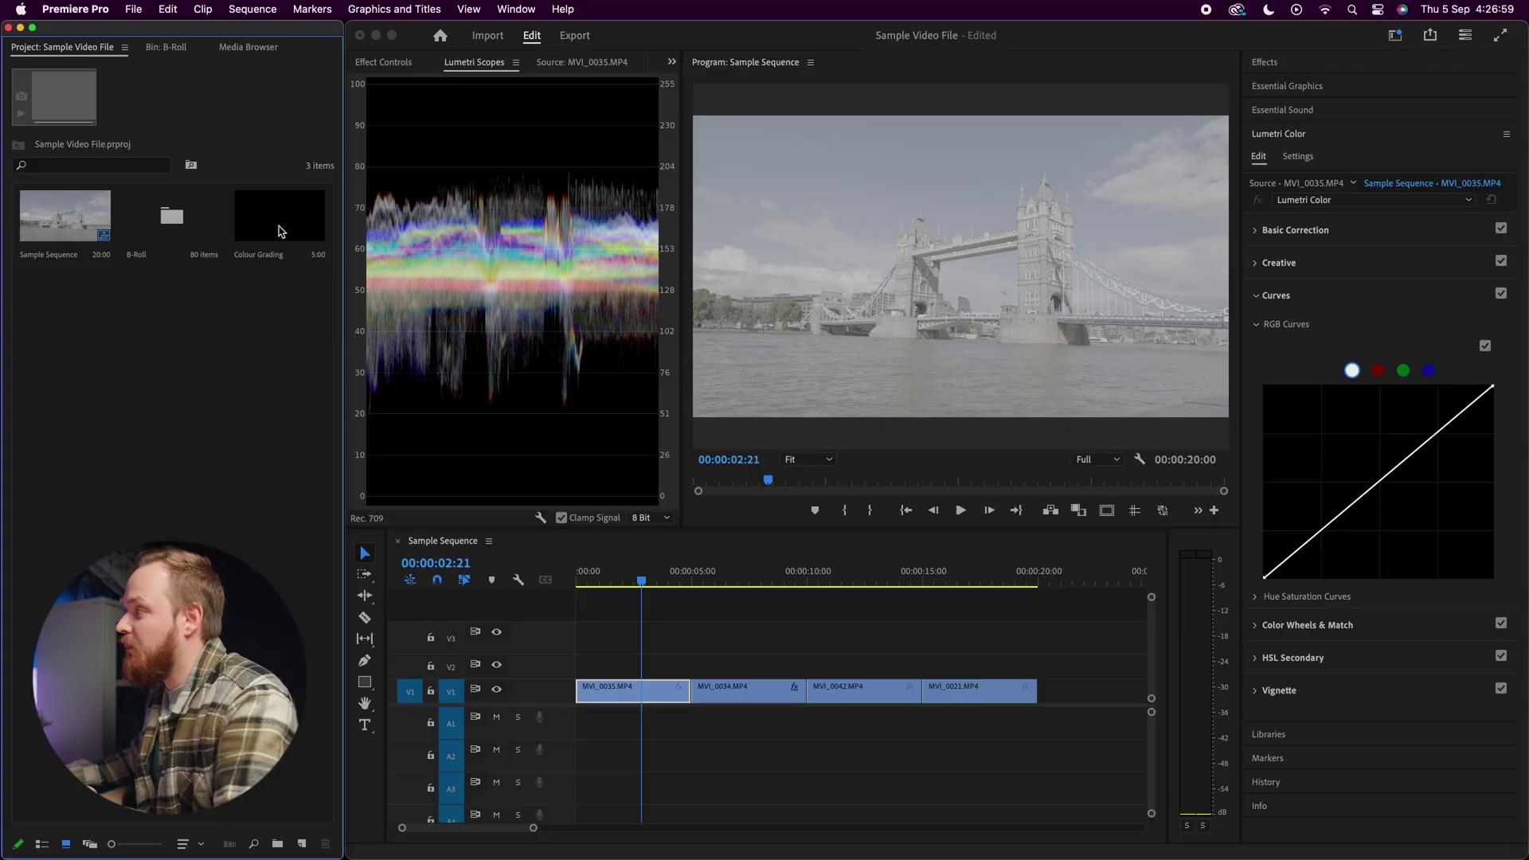
- Place the Colour Grading adjustment layer on V2 from the sequence start and extend it over all four clips, 20 seconds long
click(278, 230)
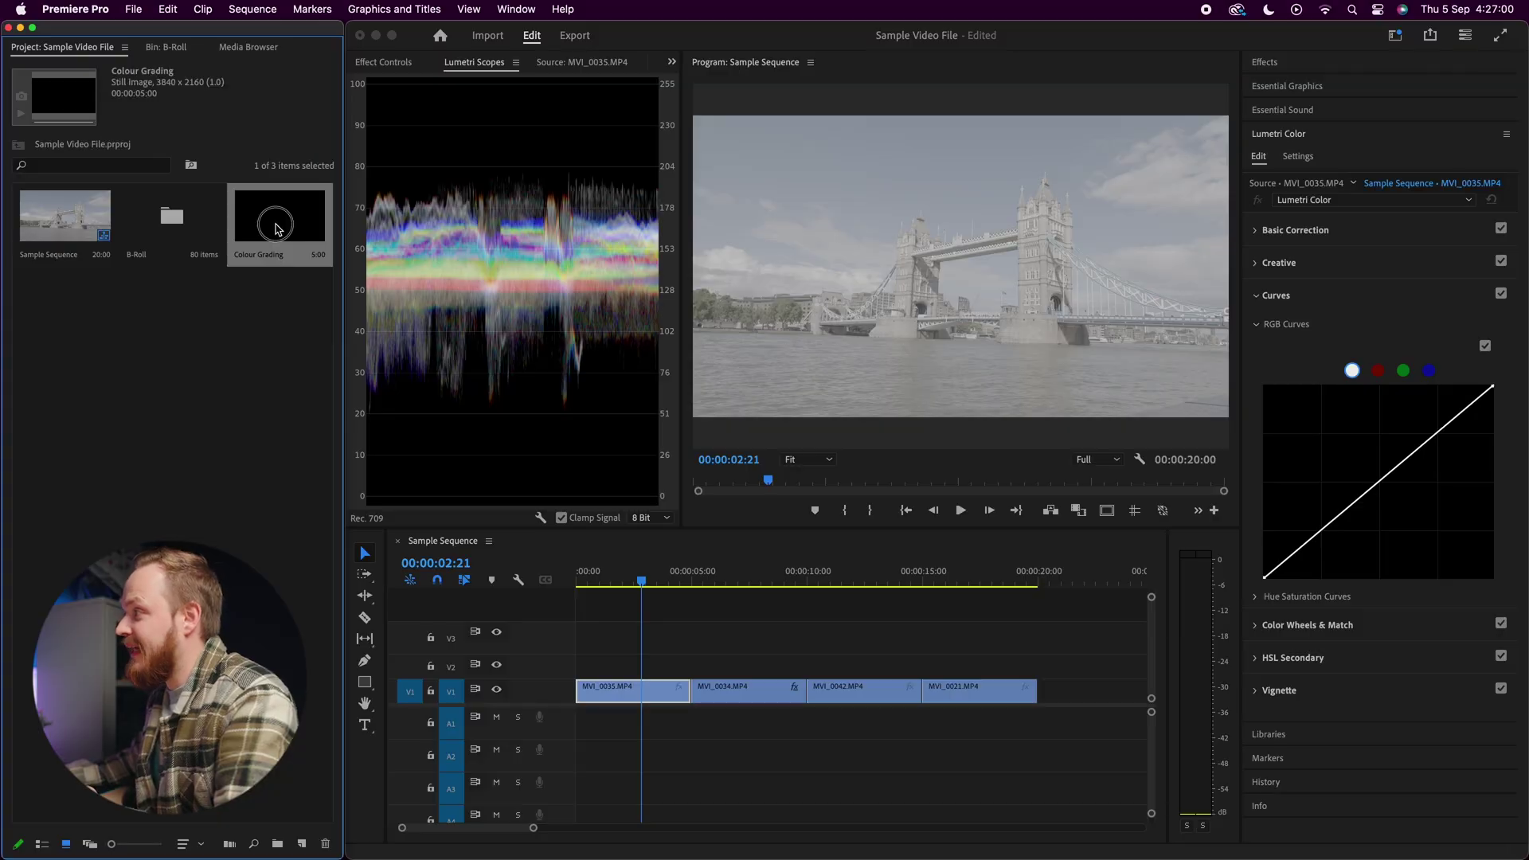
drag(663, 601, 578, 664)
drag(690, 667, 1038, 656)
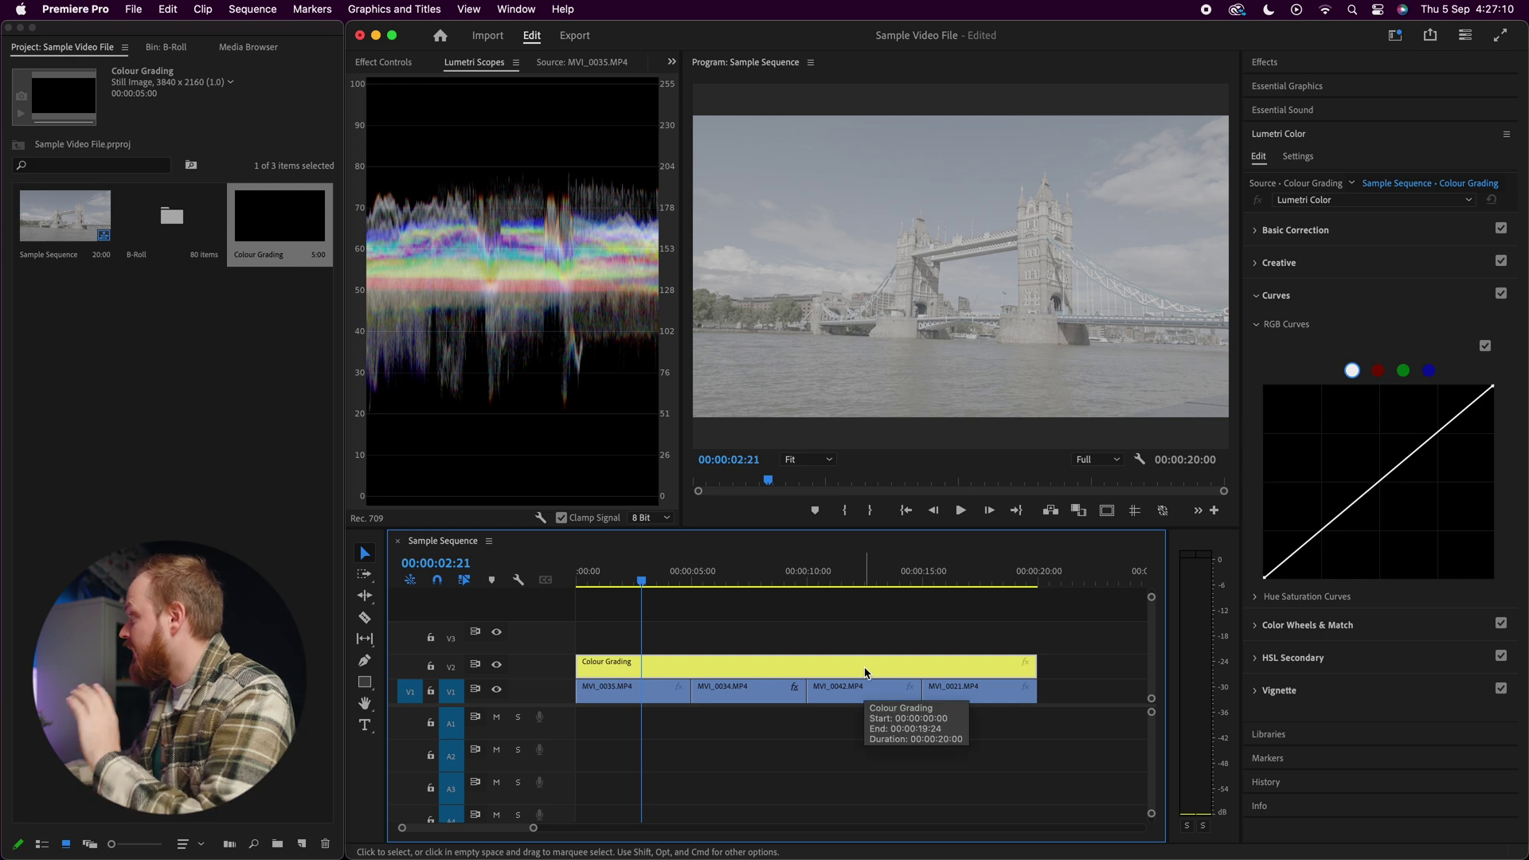
- Apply the creative look Mother Earth 03 - LOG to the Colour Grading adjustment layer and check it on the first clip
click(1266, 295)
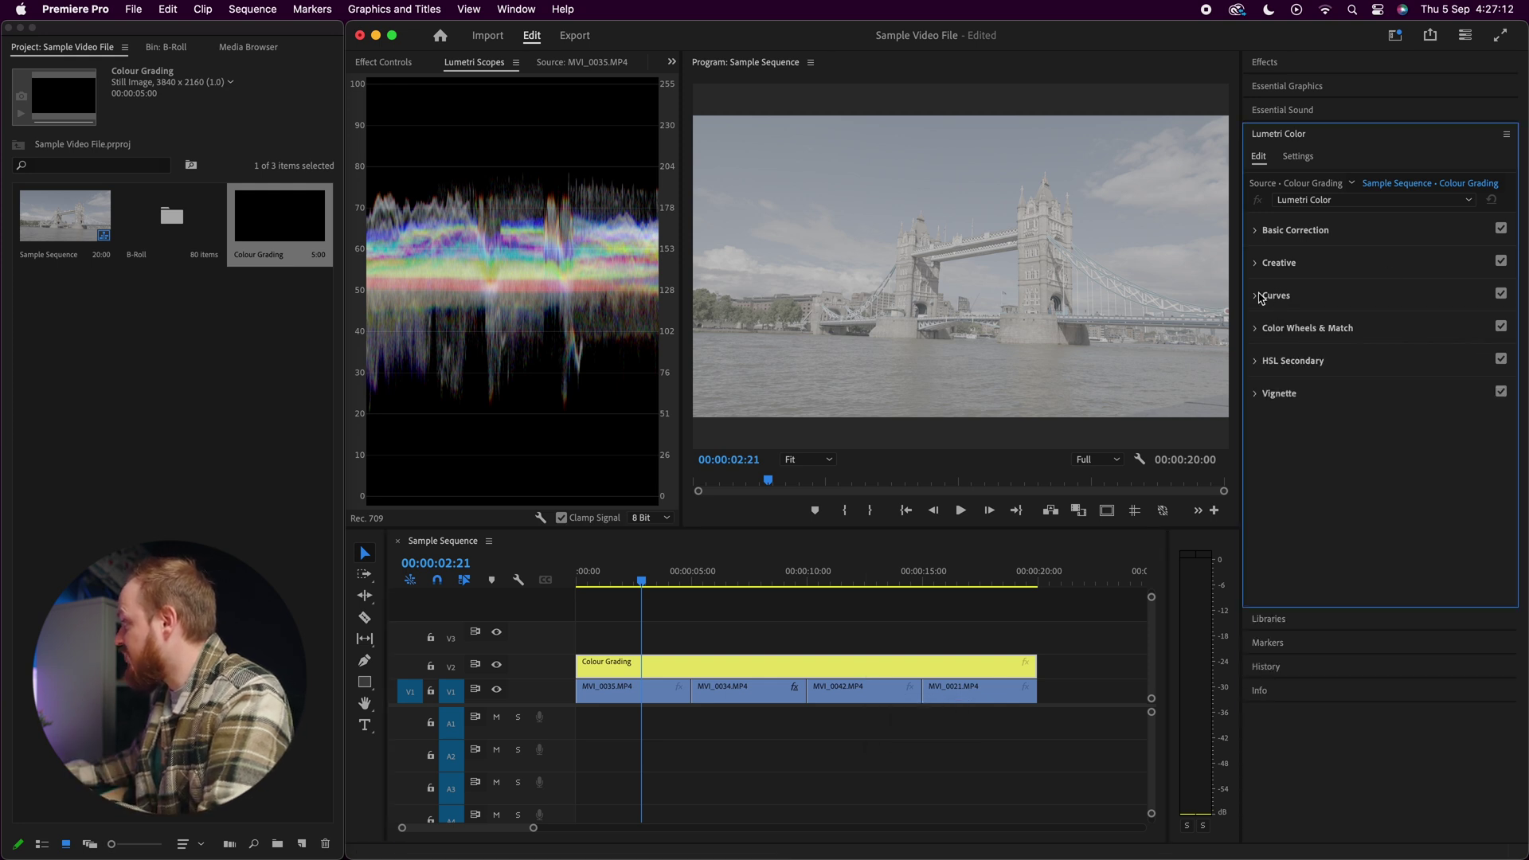
click(1266, 263)
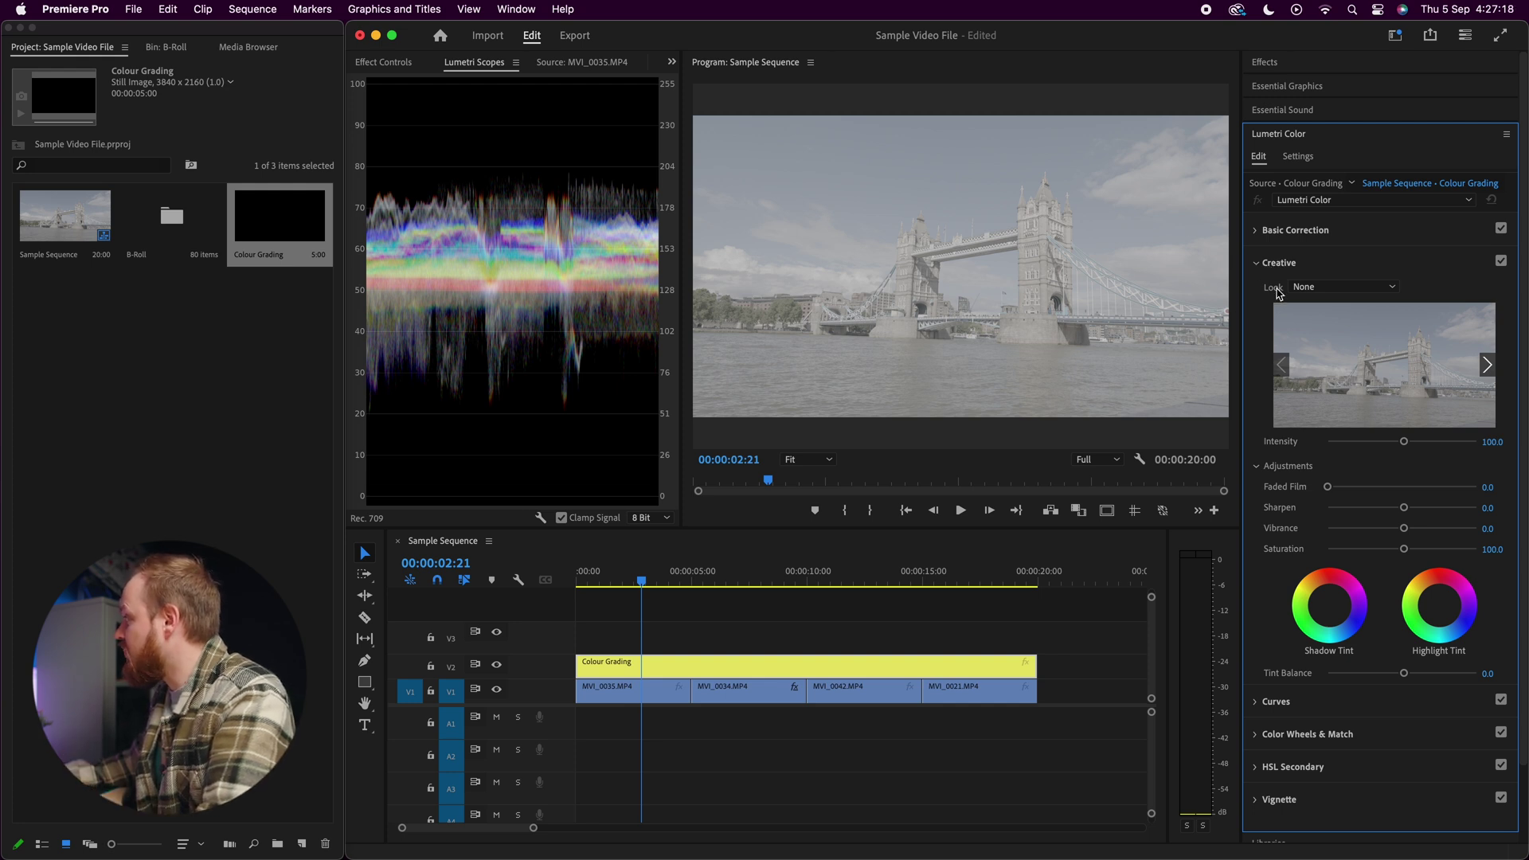
click(1332, 289)
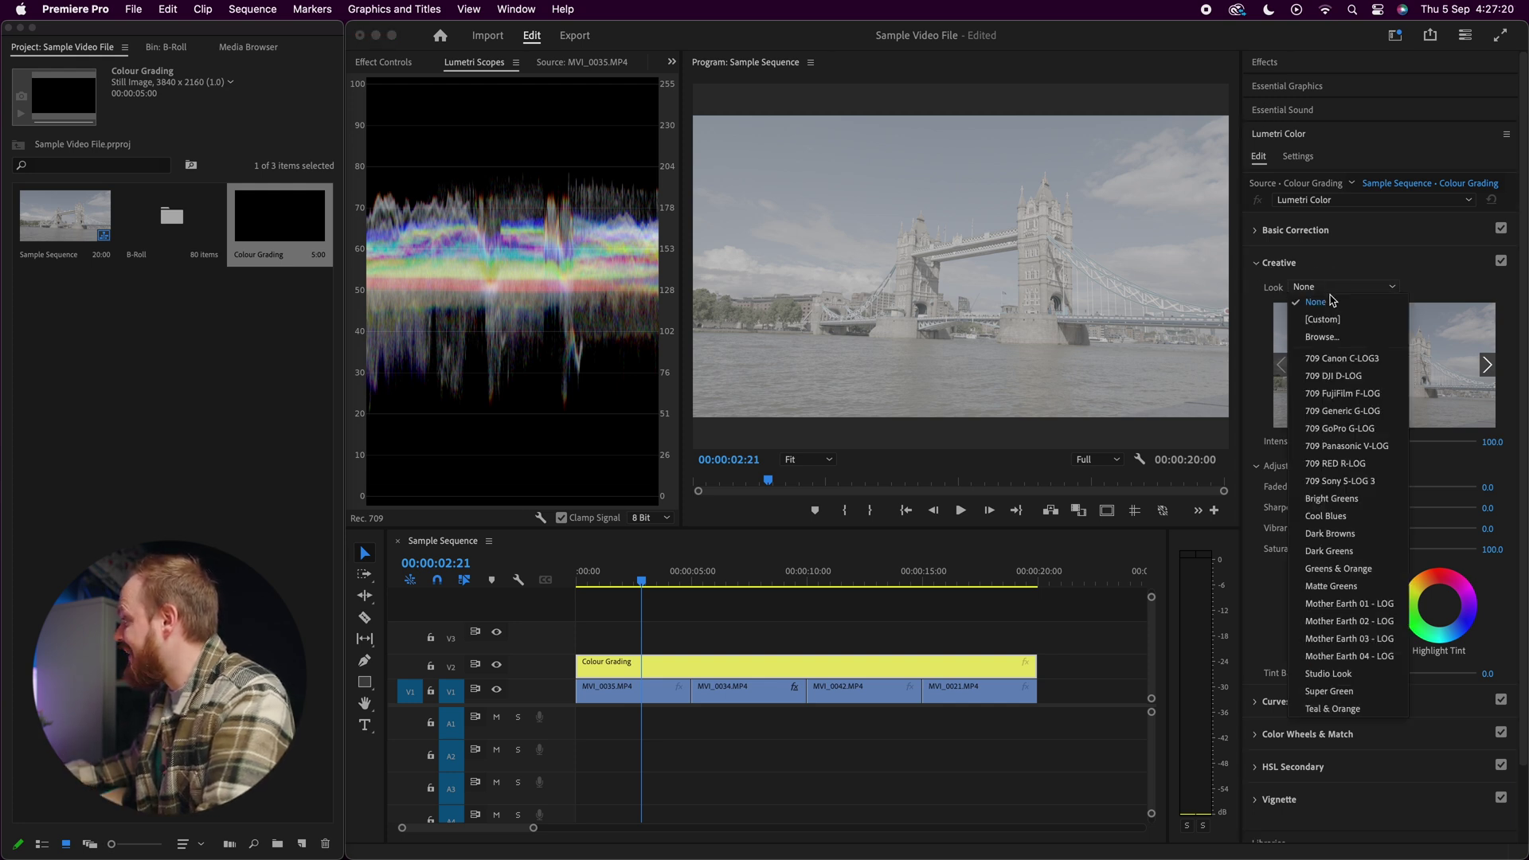
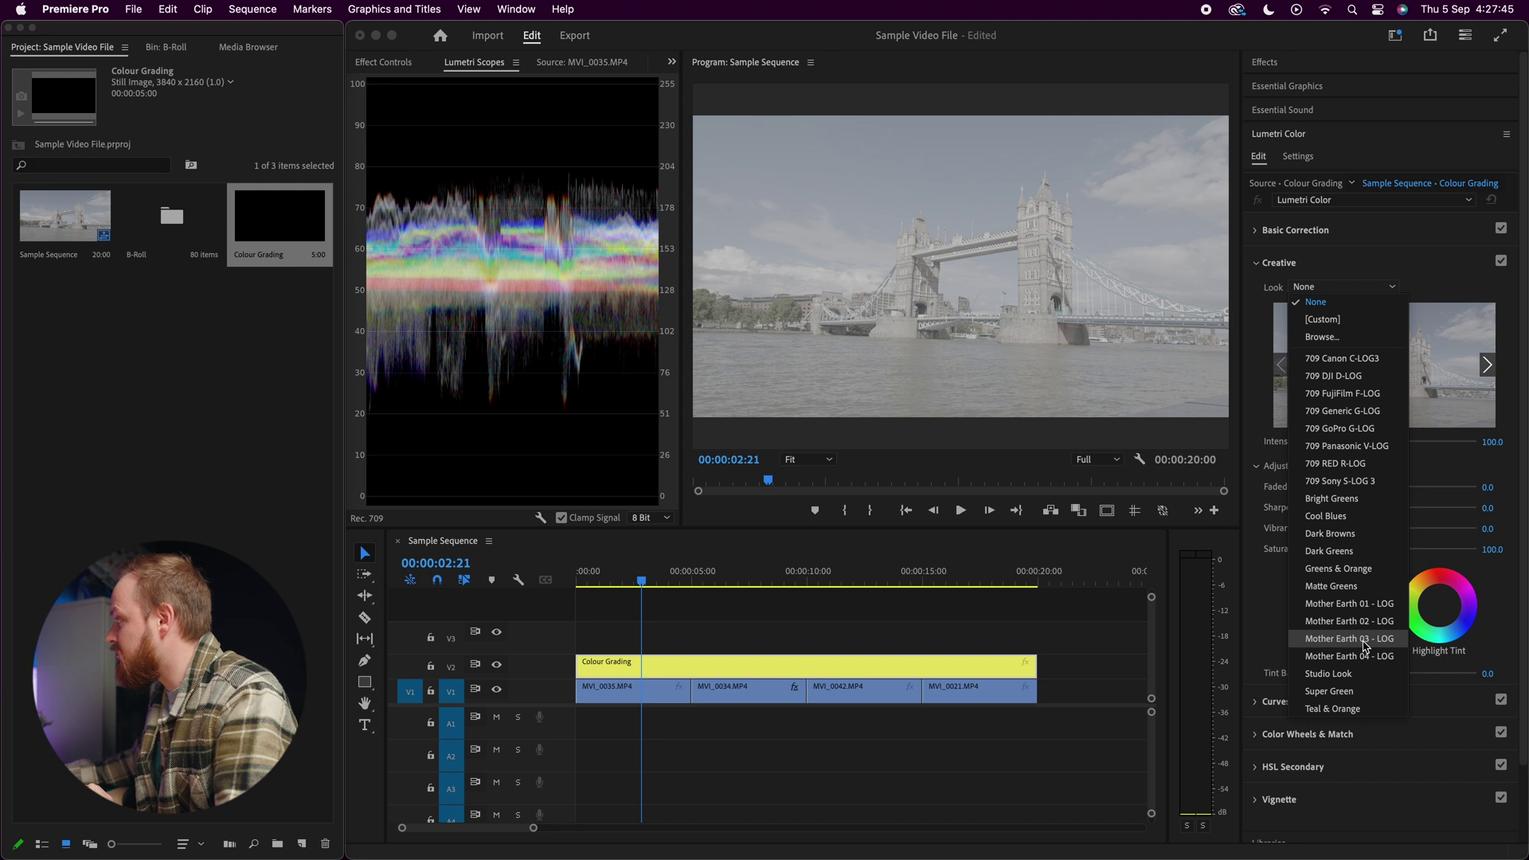
click(1366, 640)
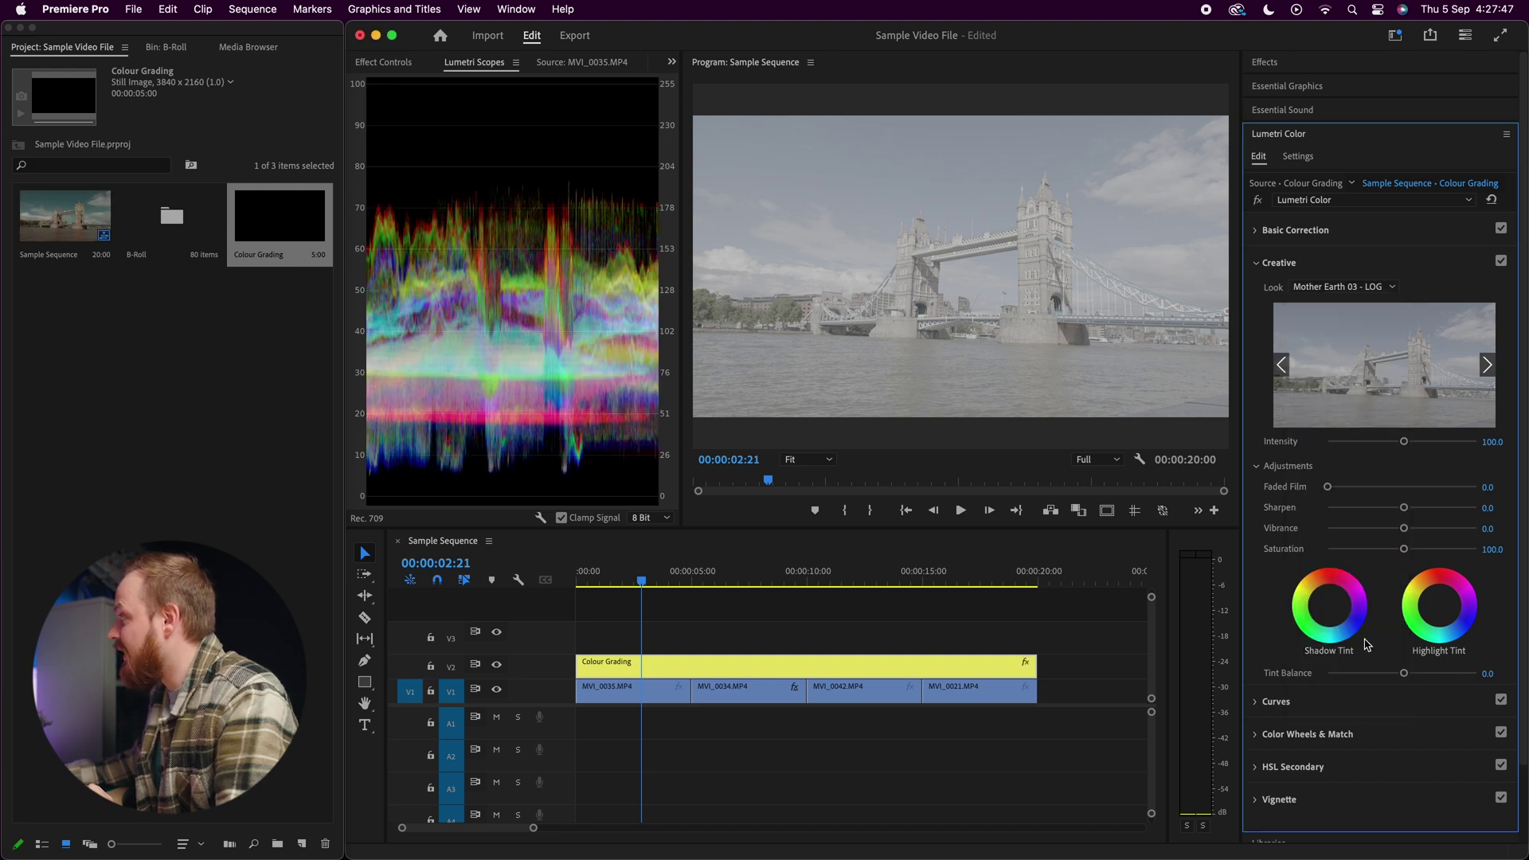
drag(641, 587, 626, 584)
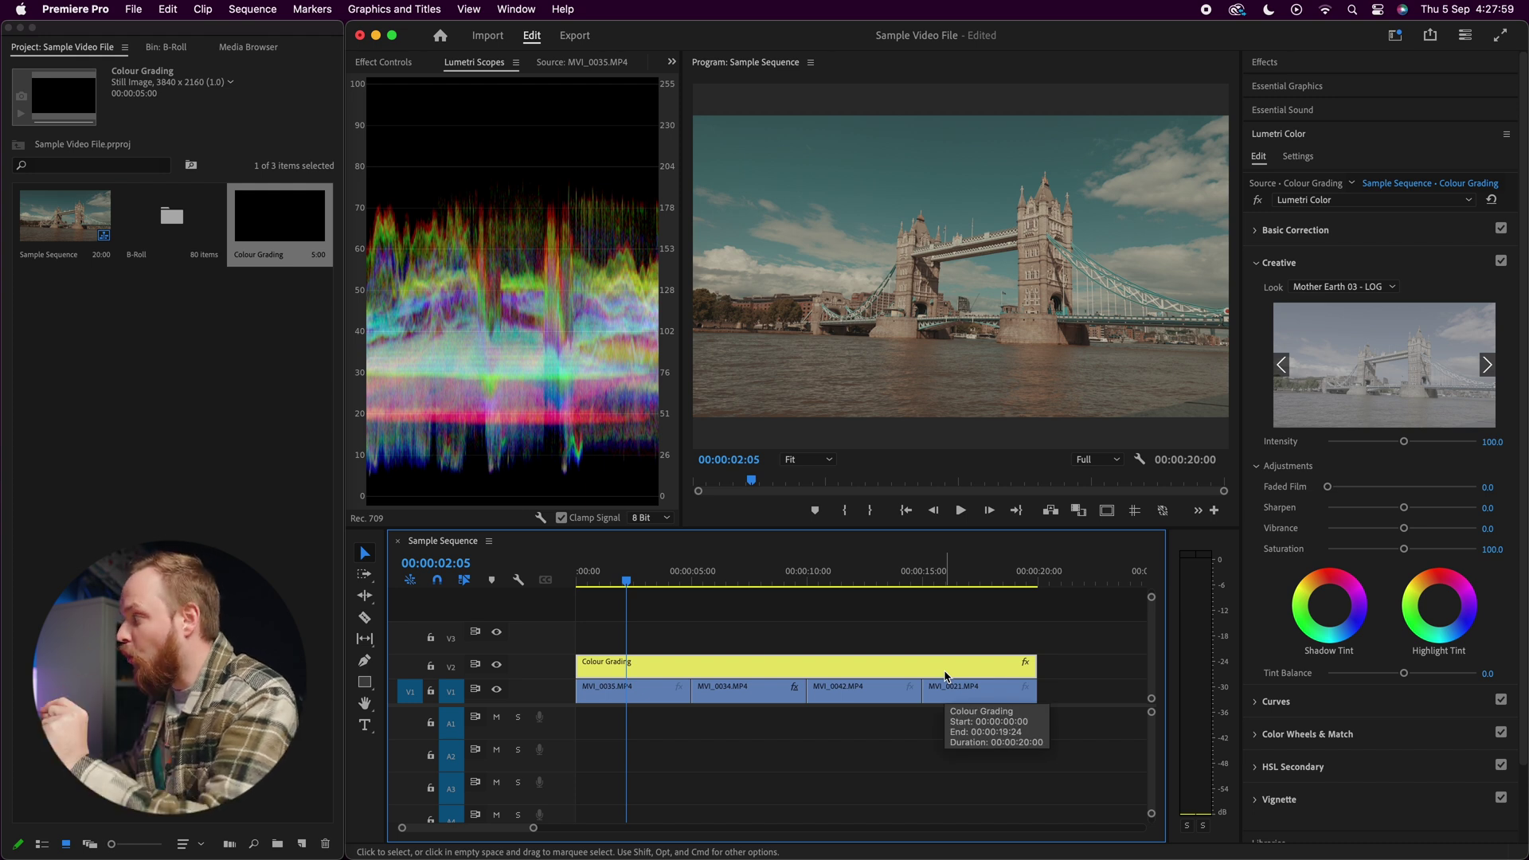
- Try a different look intensity on the Colour Grading adjustment layer and reset it to 100
click(650, 700)
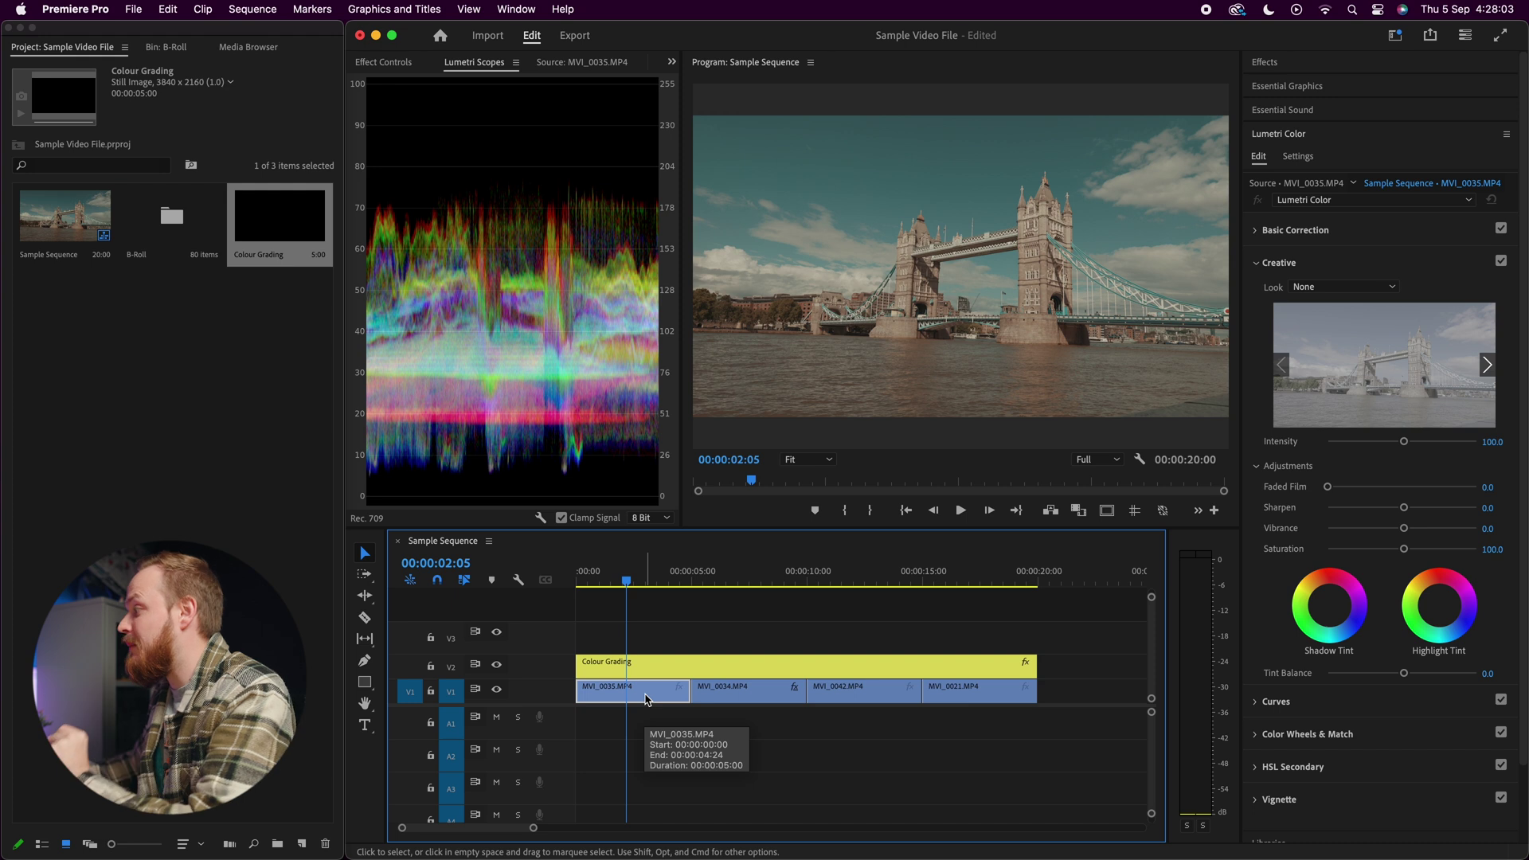
click(844, 667)
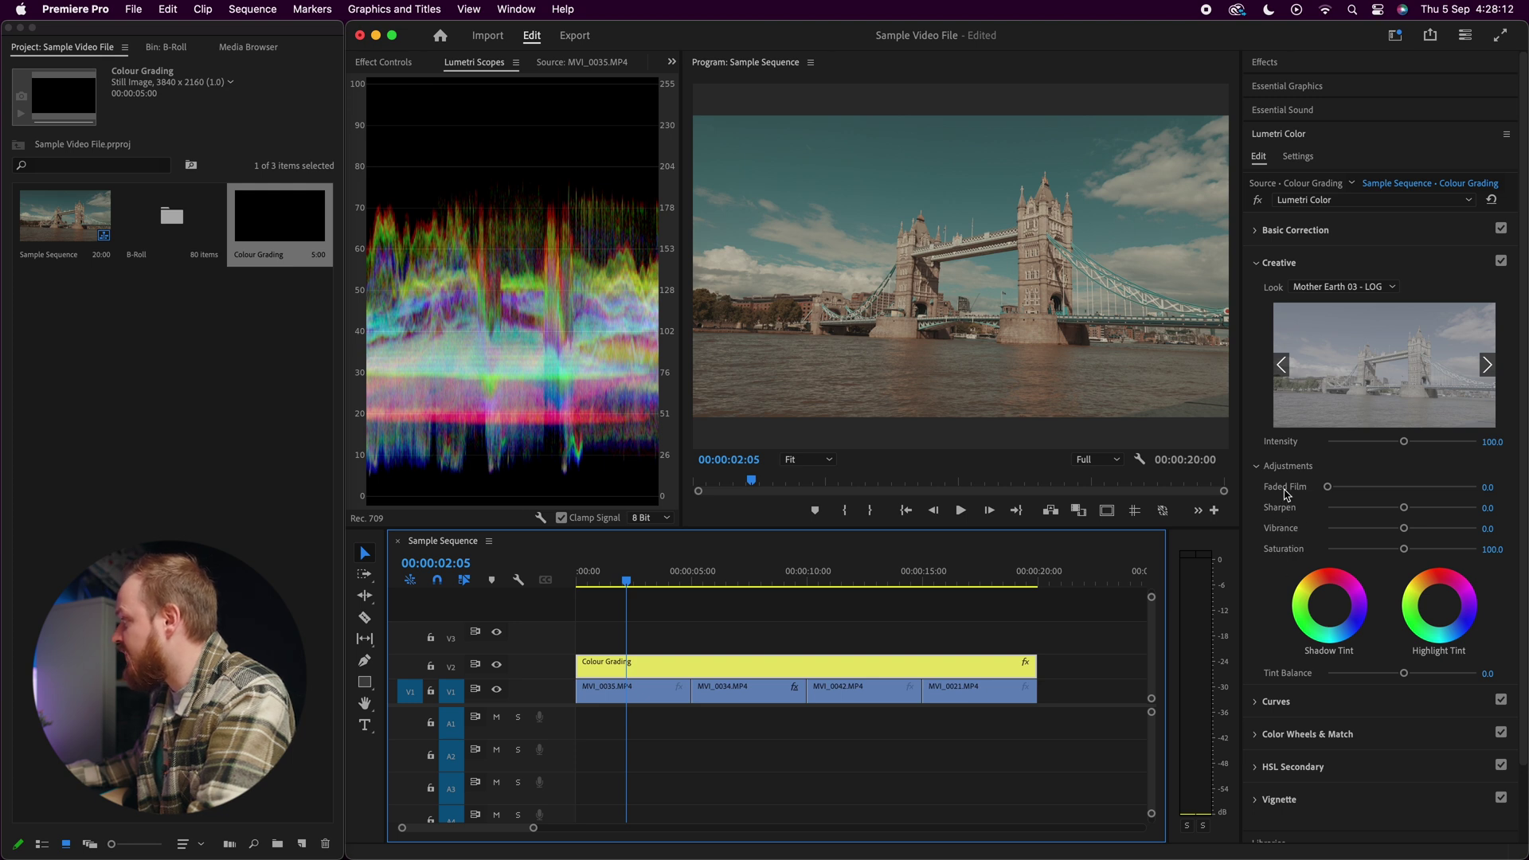
mouse_move(1404, 448)
mouse_down()
mouse_move(1354, 446)
mouse_move(1437, 446)
mouse_move(1406, 449)
mouse_up()
double_click(1406, 445)
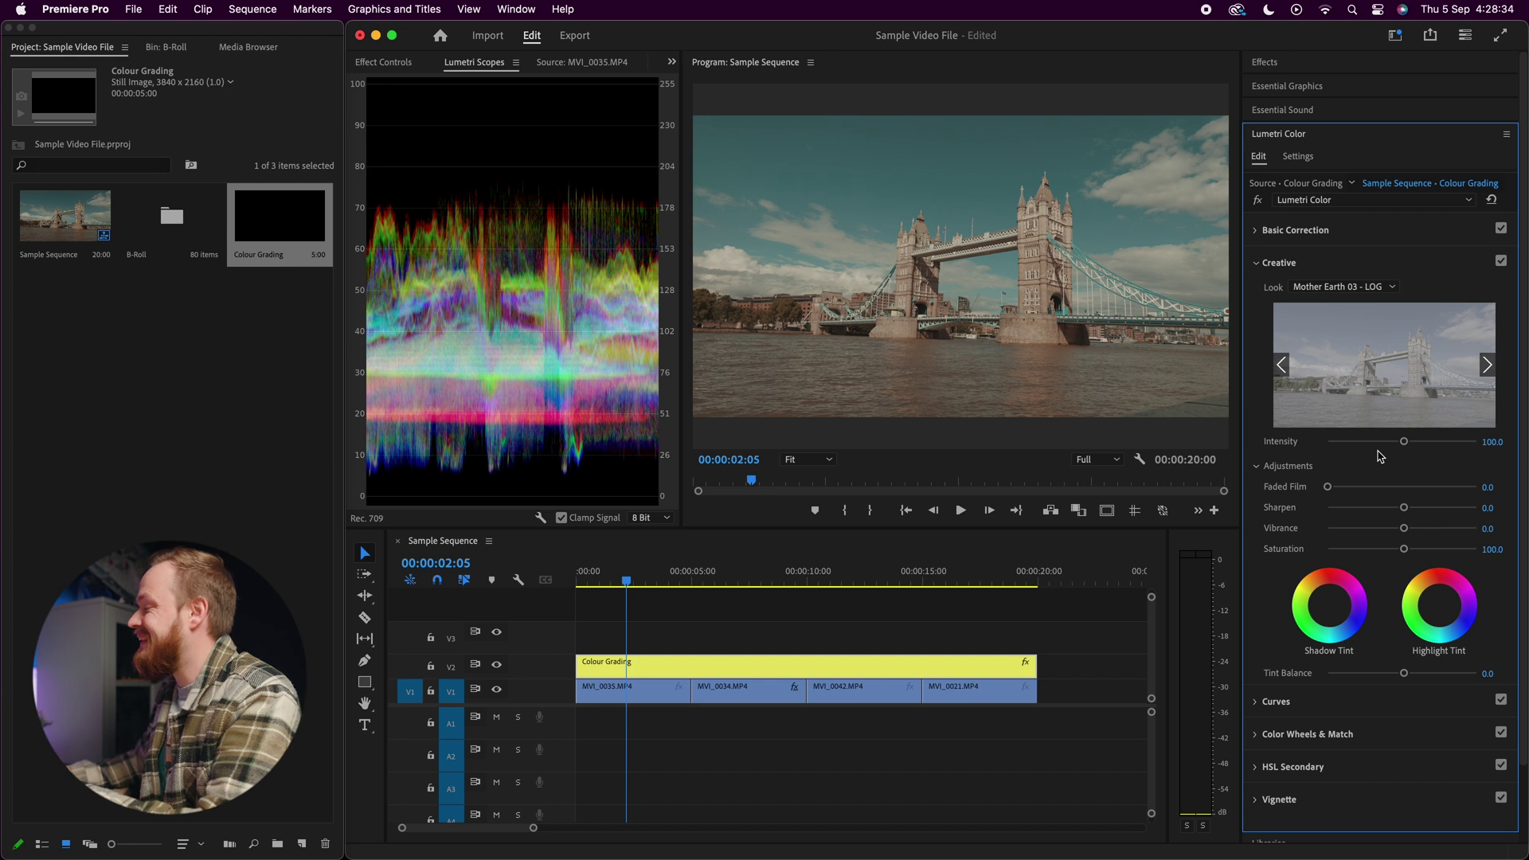
- In MVI_0035.MP4's Basic Correction, set exposure to 0.5, highlights to 16.0 and shadows to about -8.5
click(1278, 264)
click(1319, 231)
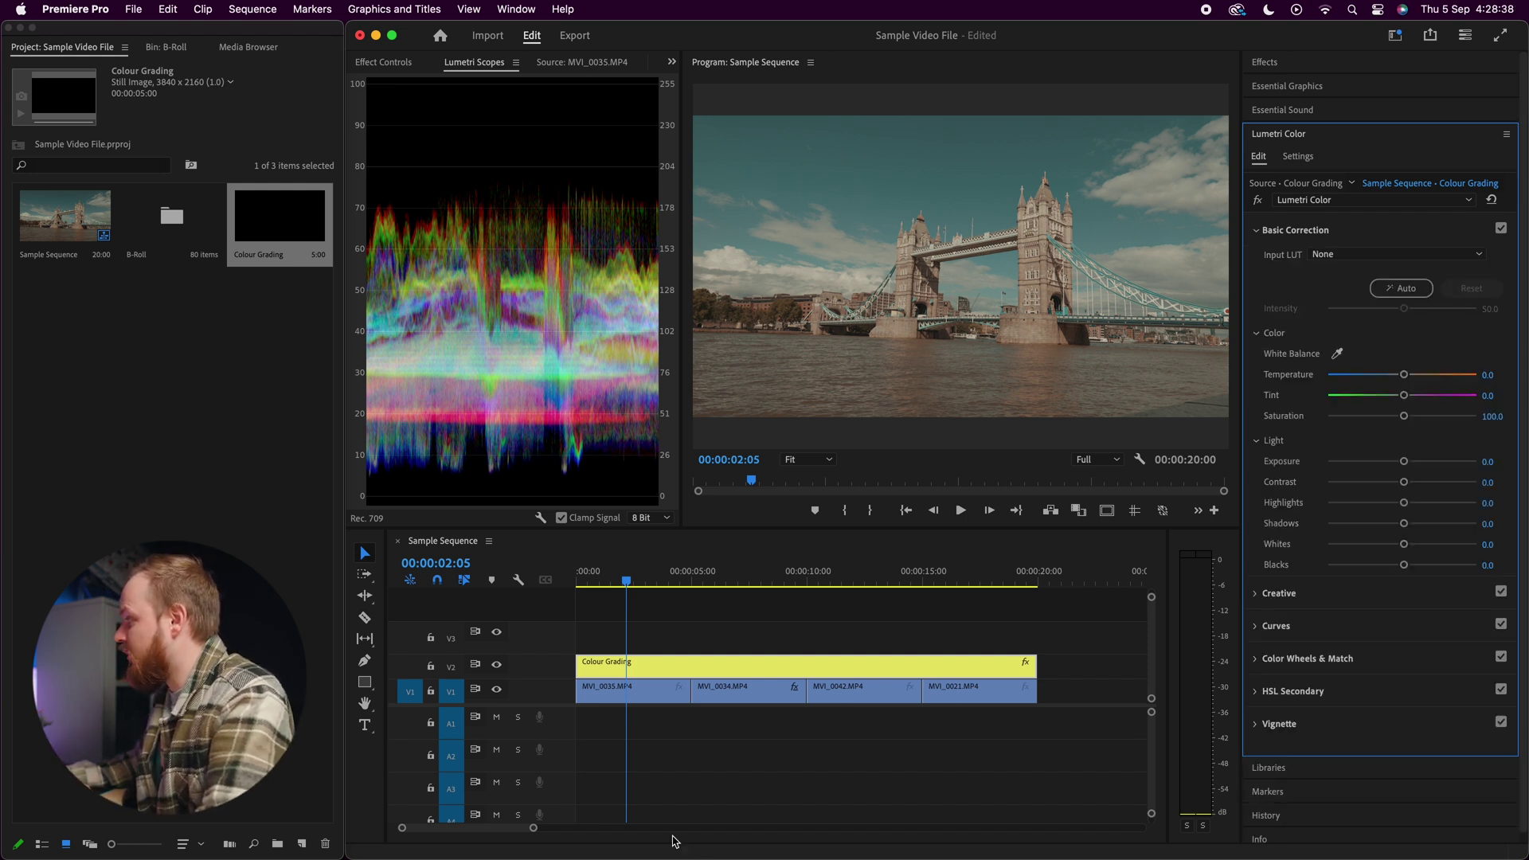
click(668, 692)
drag(1403, 461, 1408, 461)
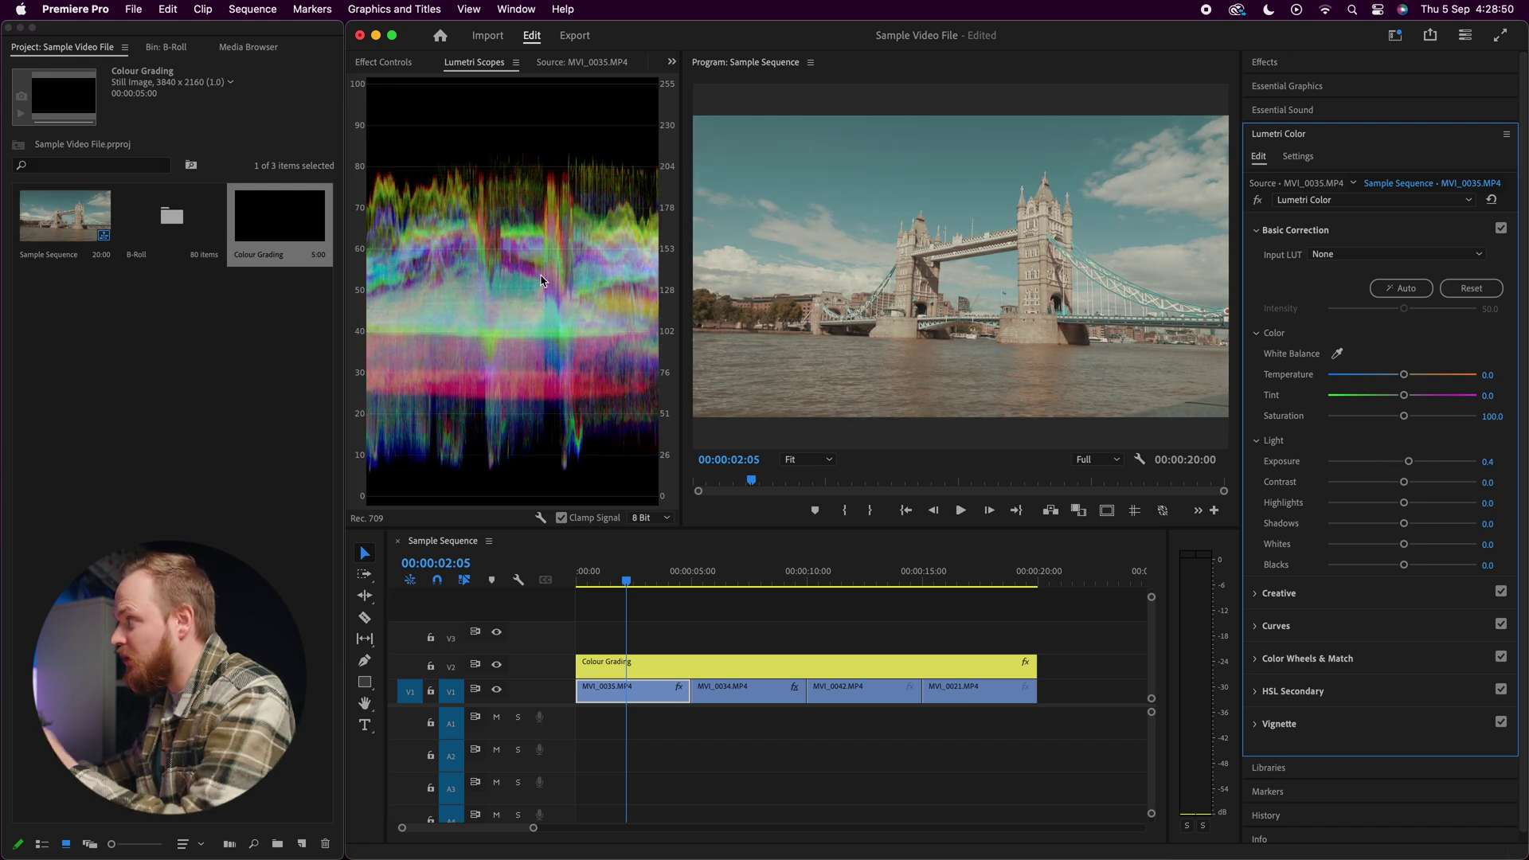
click(1499, 458)
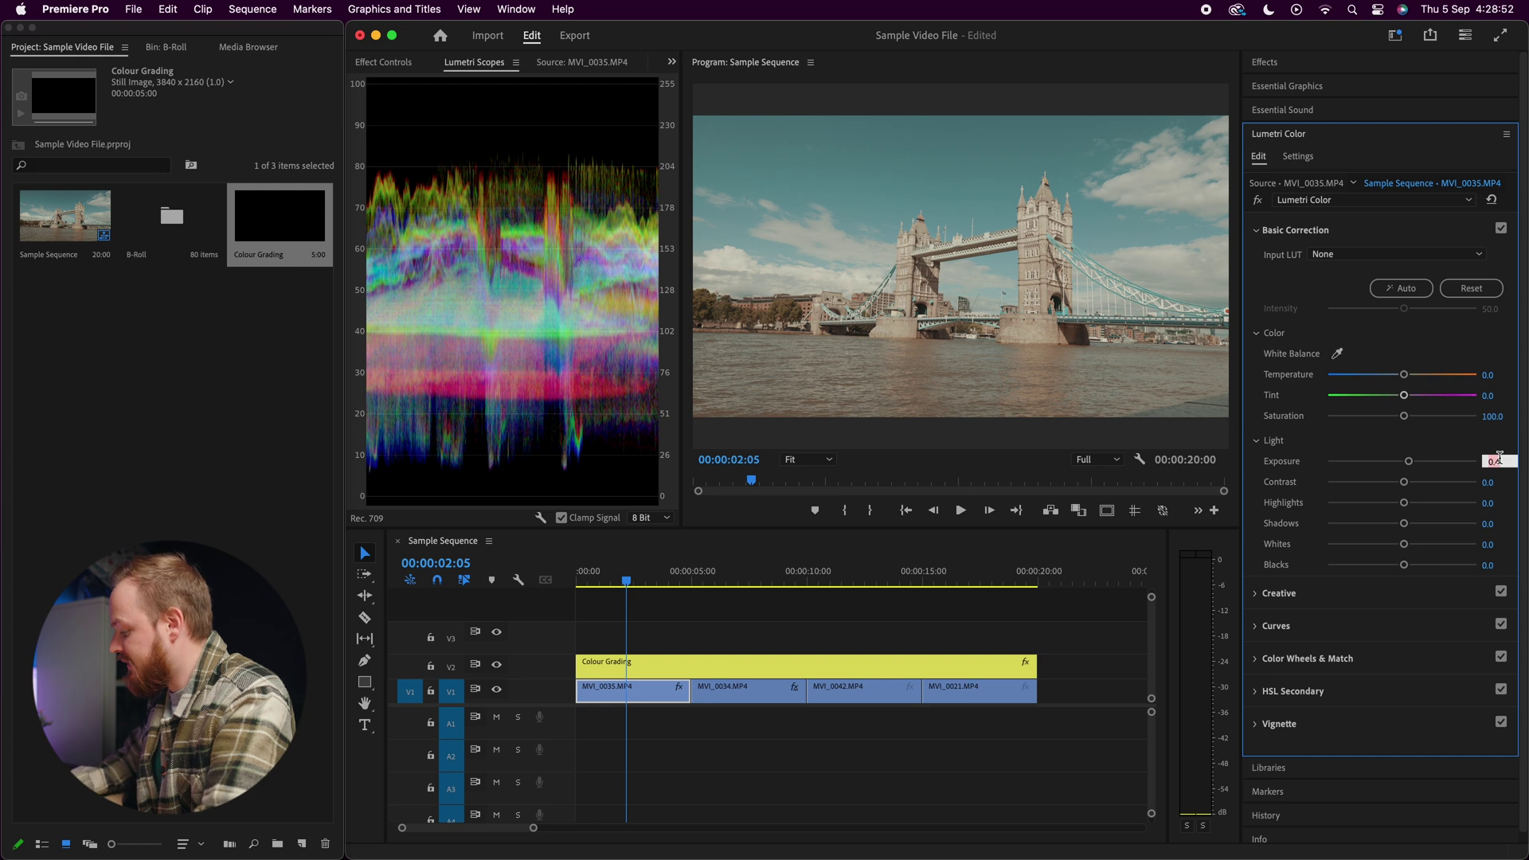
text(0.5)
key(Return)
drag(1405, 505, 1397, 527)
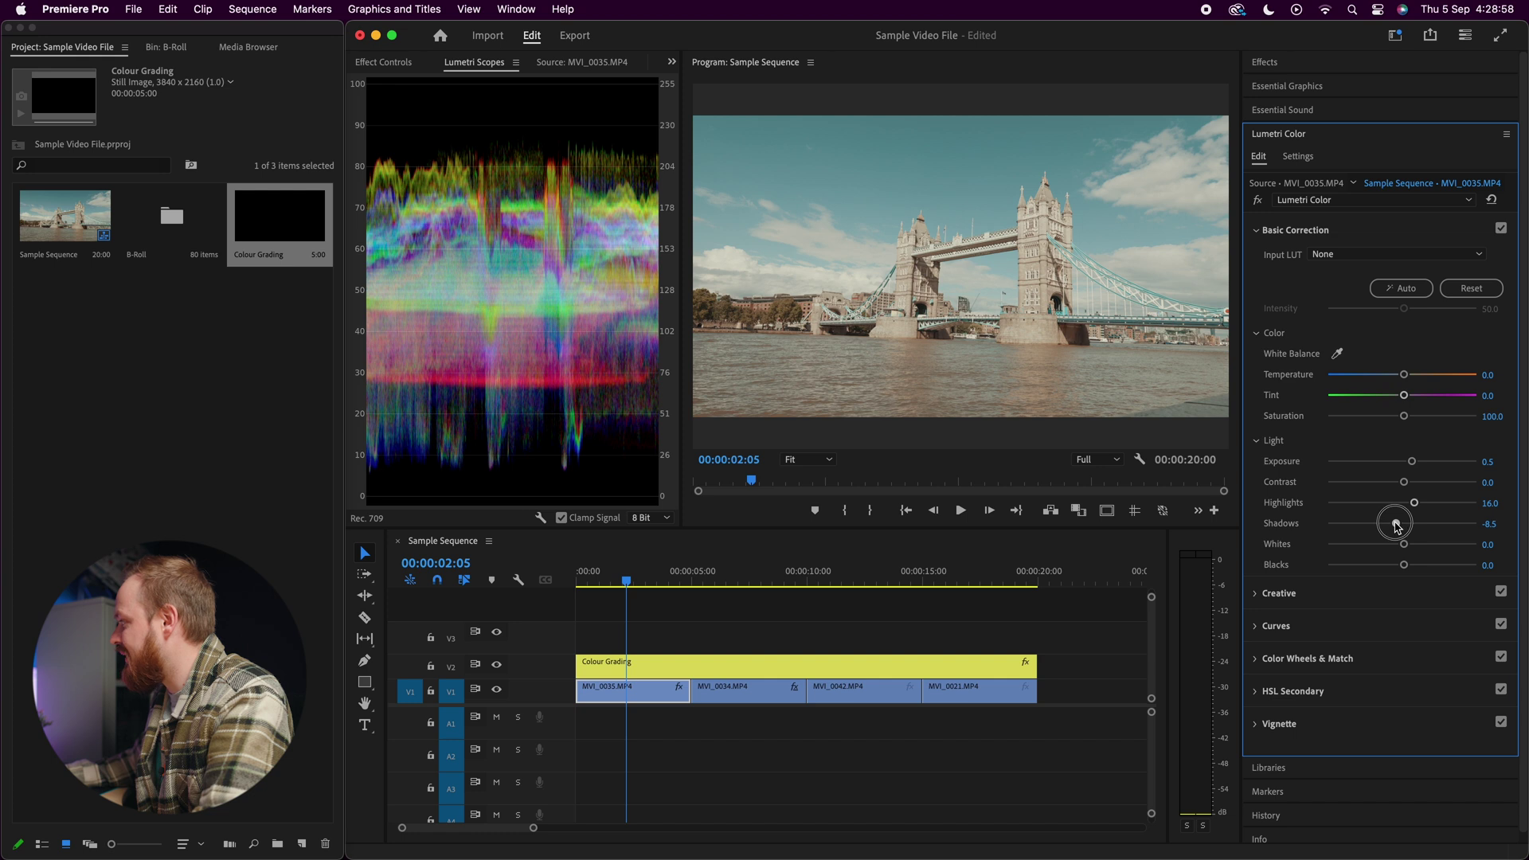
- In MVI_0034.MP4's Basic Correction, set exposure to 0.7, highlights to 19.1 and shadows to -9.6
drag(694, 574, 751, 575)
click(785, 689)
drag(1412, 466, 1394, 526)
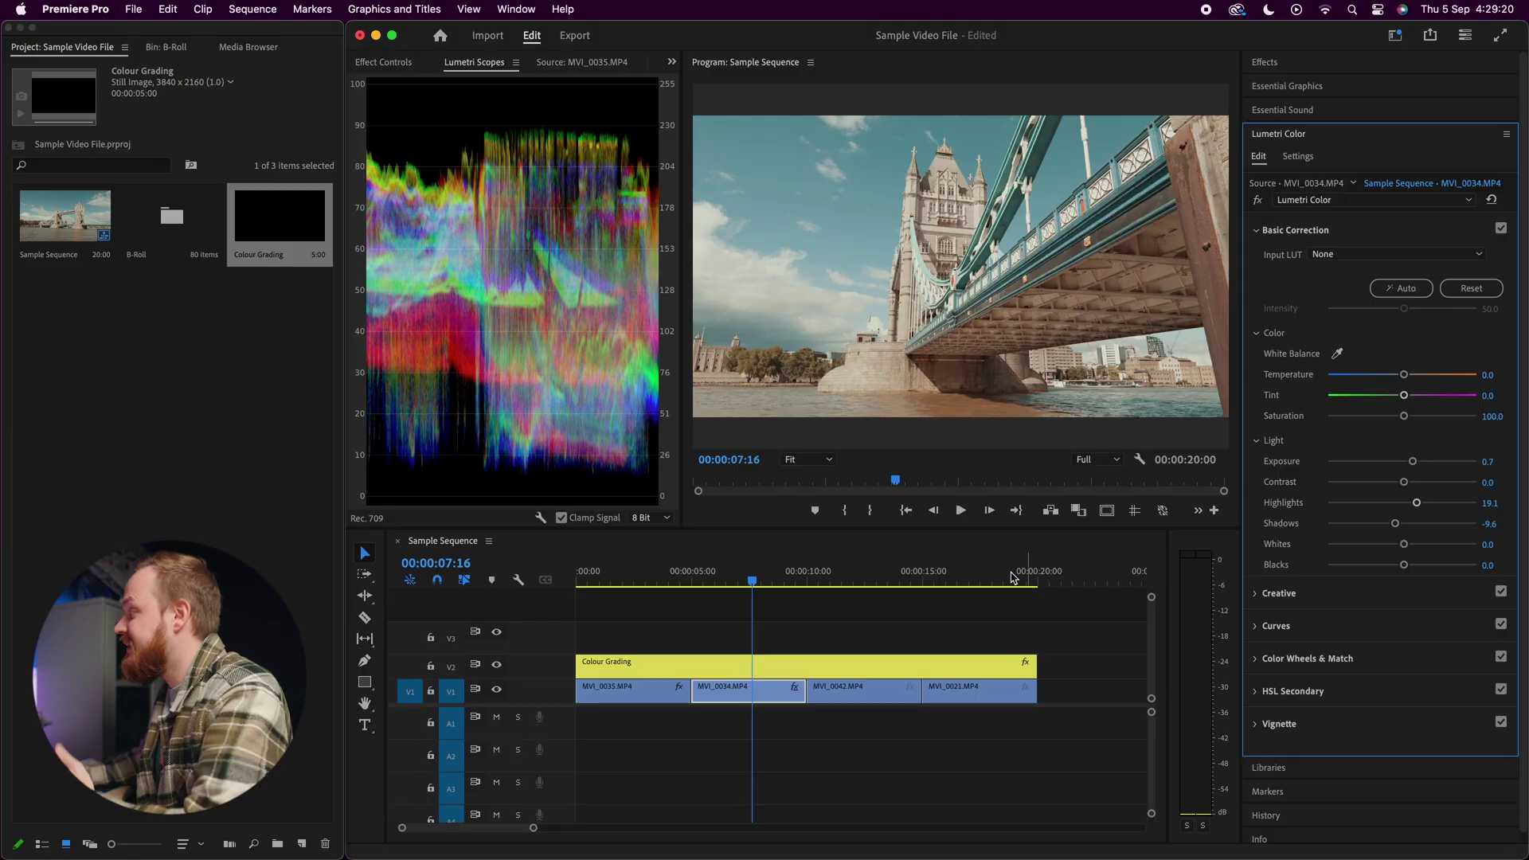
- In MVI_0042.MP4's Basic Correction, set exposure to 1.1, highlights to 35.1 and shadows to about -11.7
drag(812, 572, 839, 571)
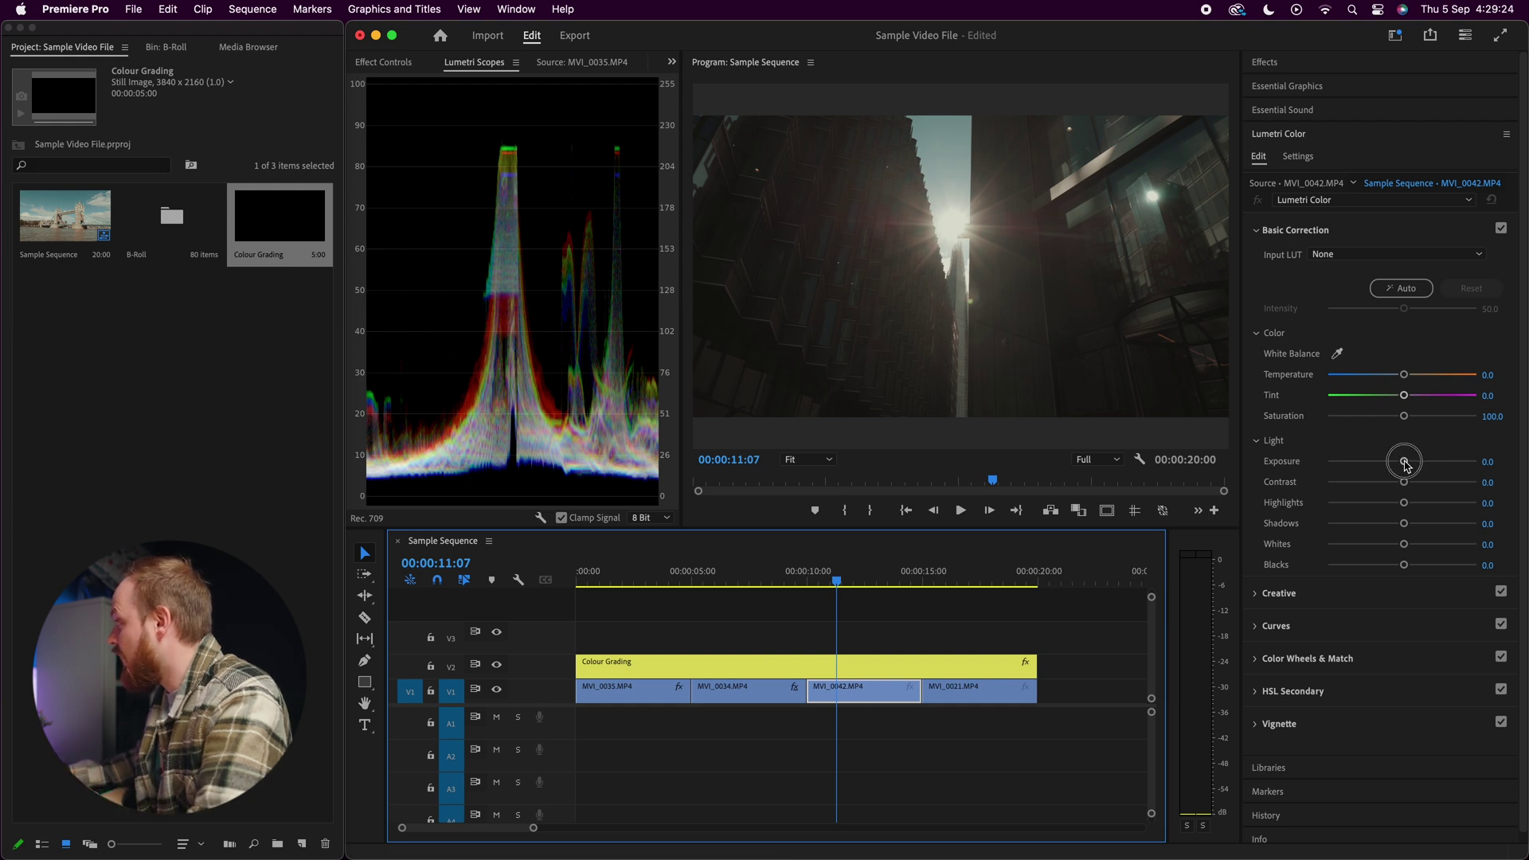
drag(1405, 466, 1410, 464)
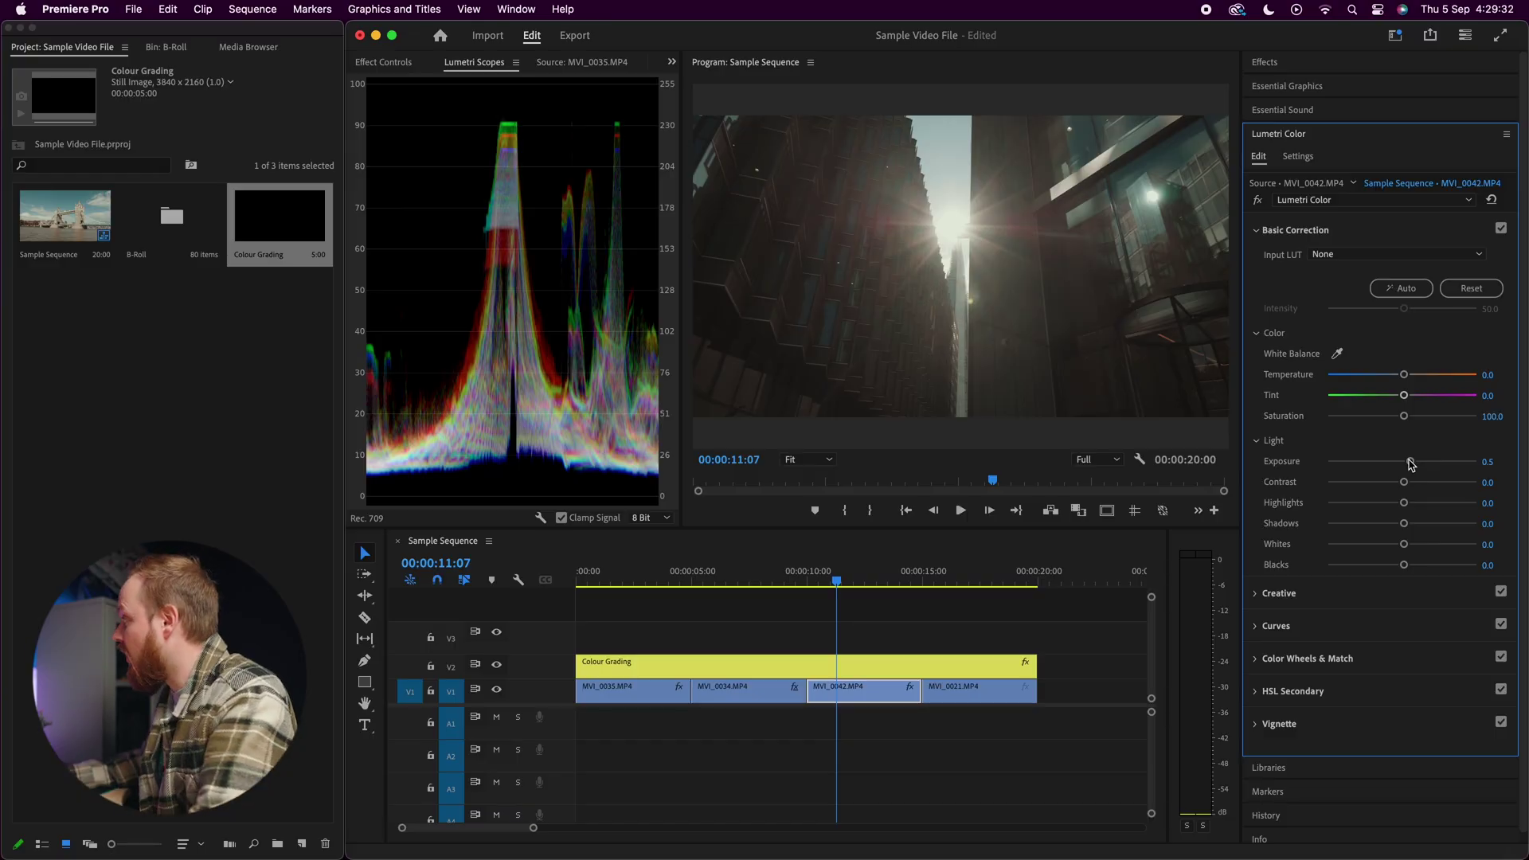
drag(1410, 464, 1438, 460)
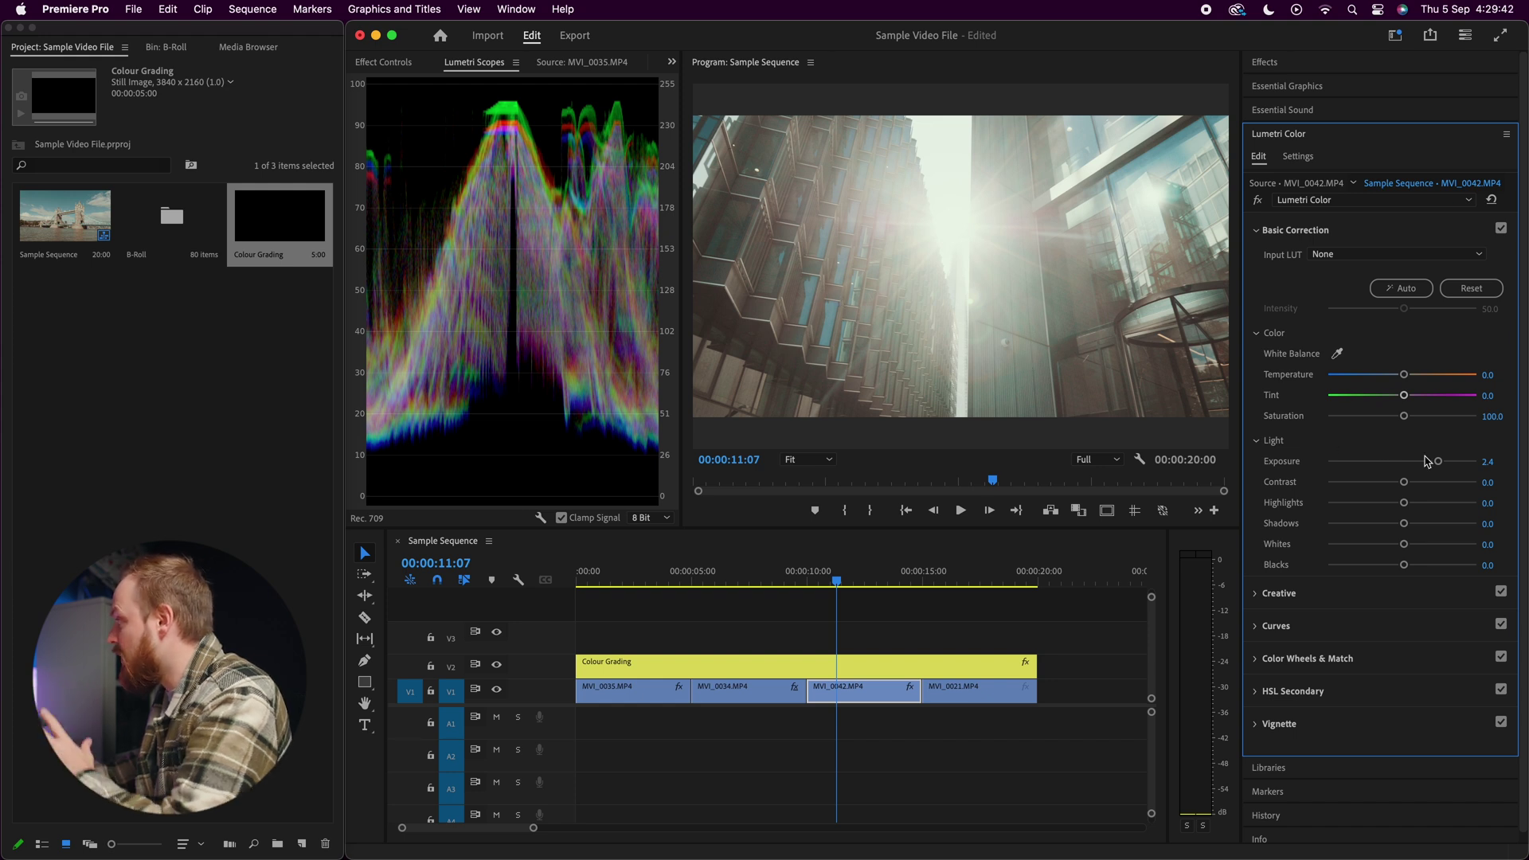
drag(1437, 462, 1420, 466)
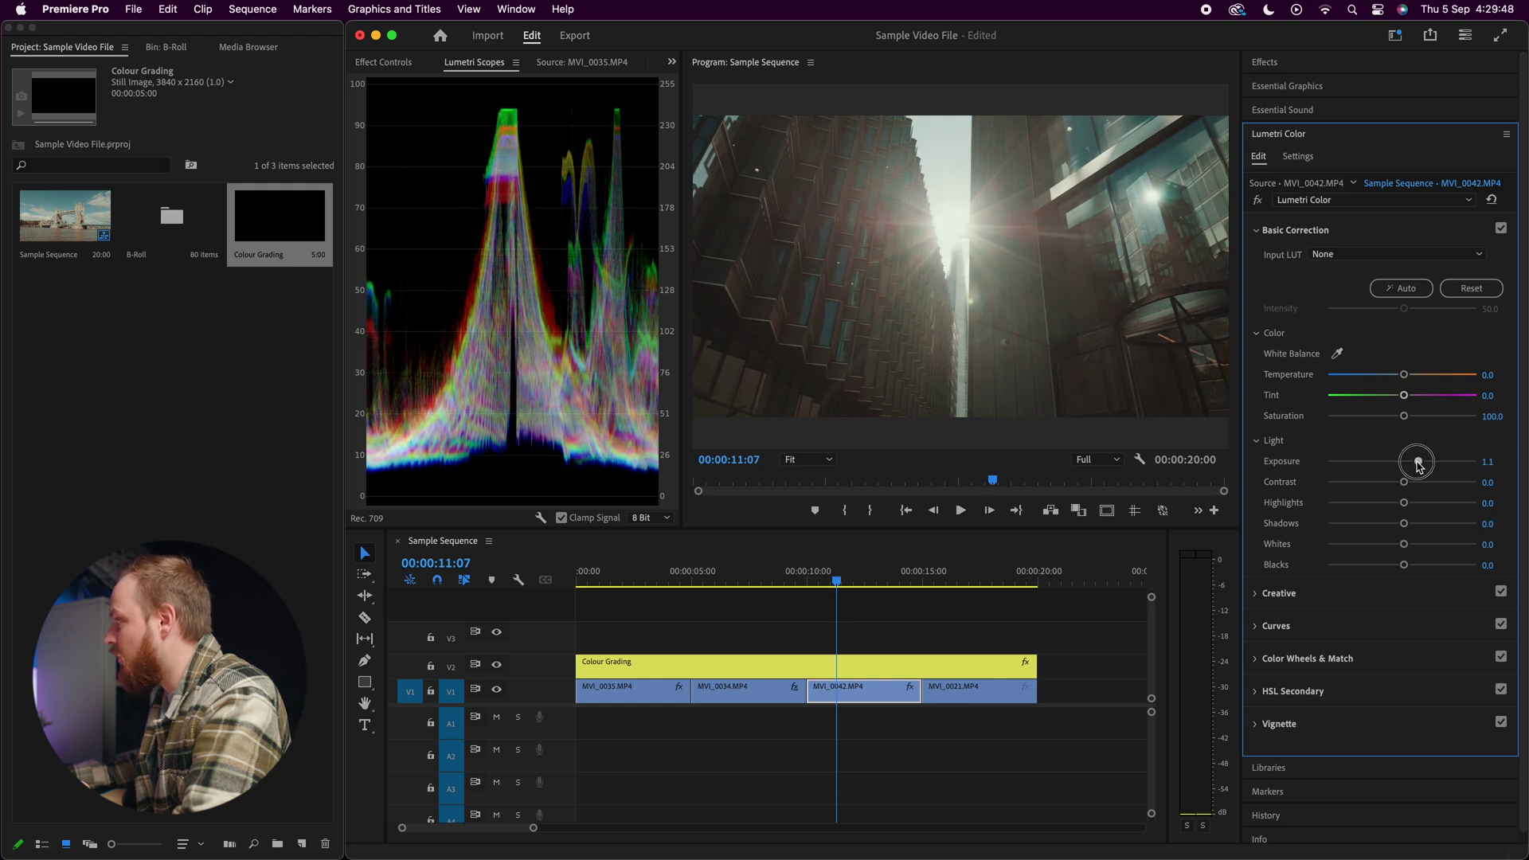
mouse_move(1406, 503)
mouse_down()
mouse_move(1428, 503)
mouse_move(1393, 526)
mouse_up()
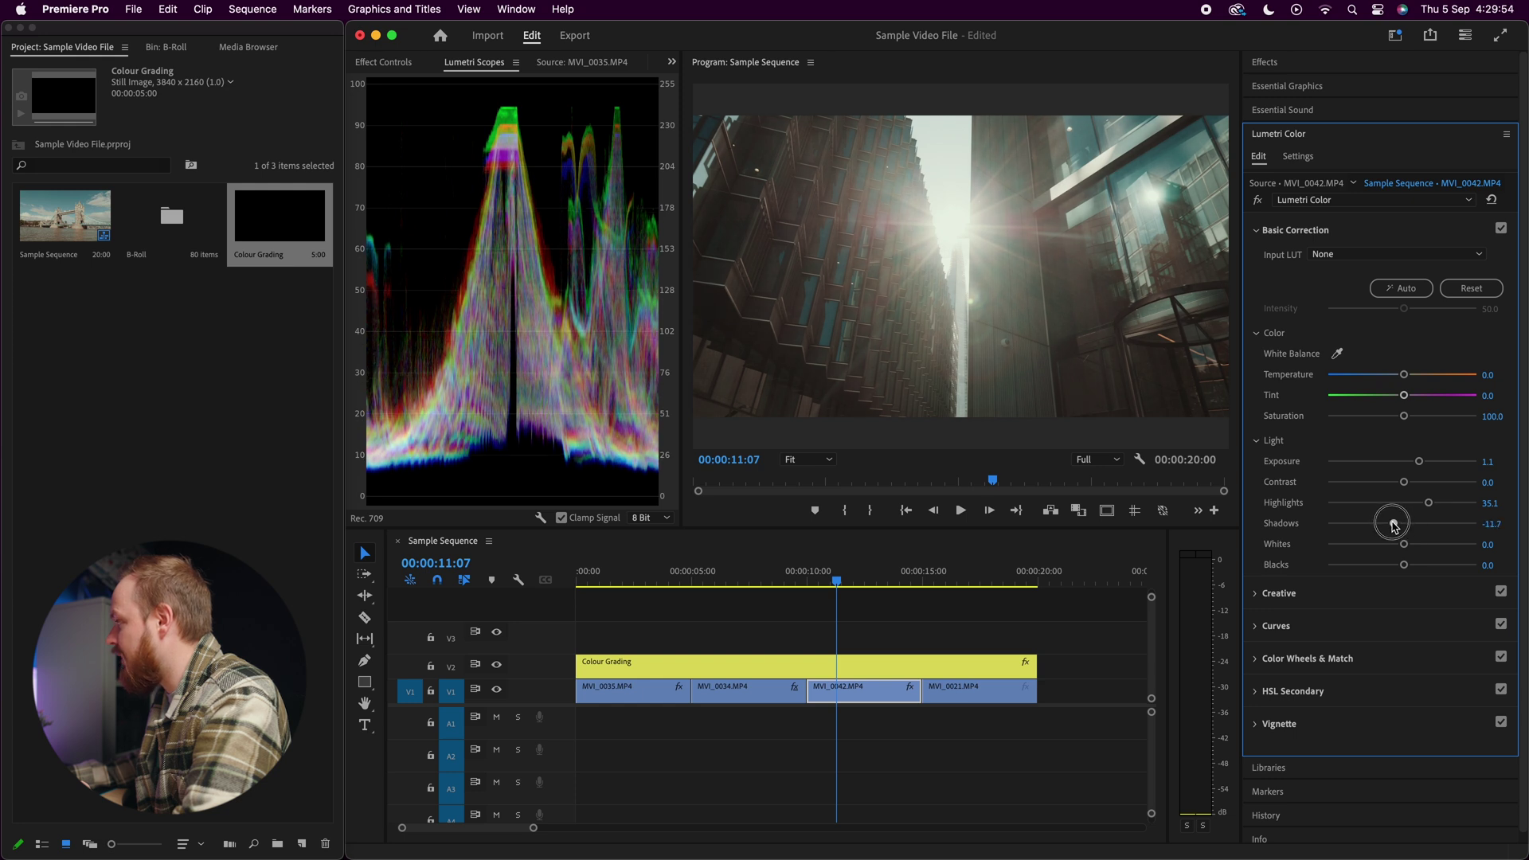
- In MVI_0021.MP4's Basic Correction, set exposure to 1.6, highlights to 27.7, shadows to -3.2, whites to 8.5 and temperature to -3.0
drag(943, 573, 964, 574)
click(972, 698)
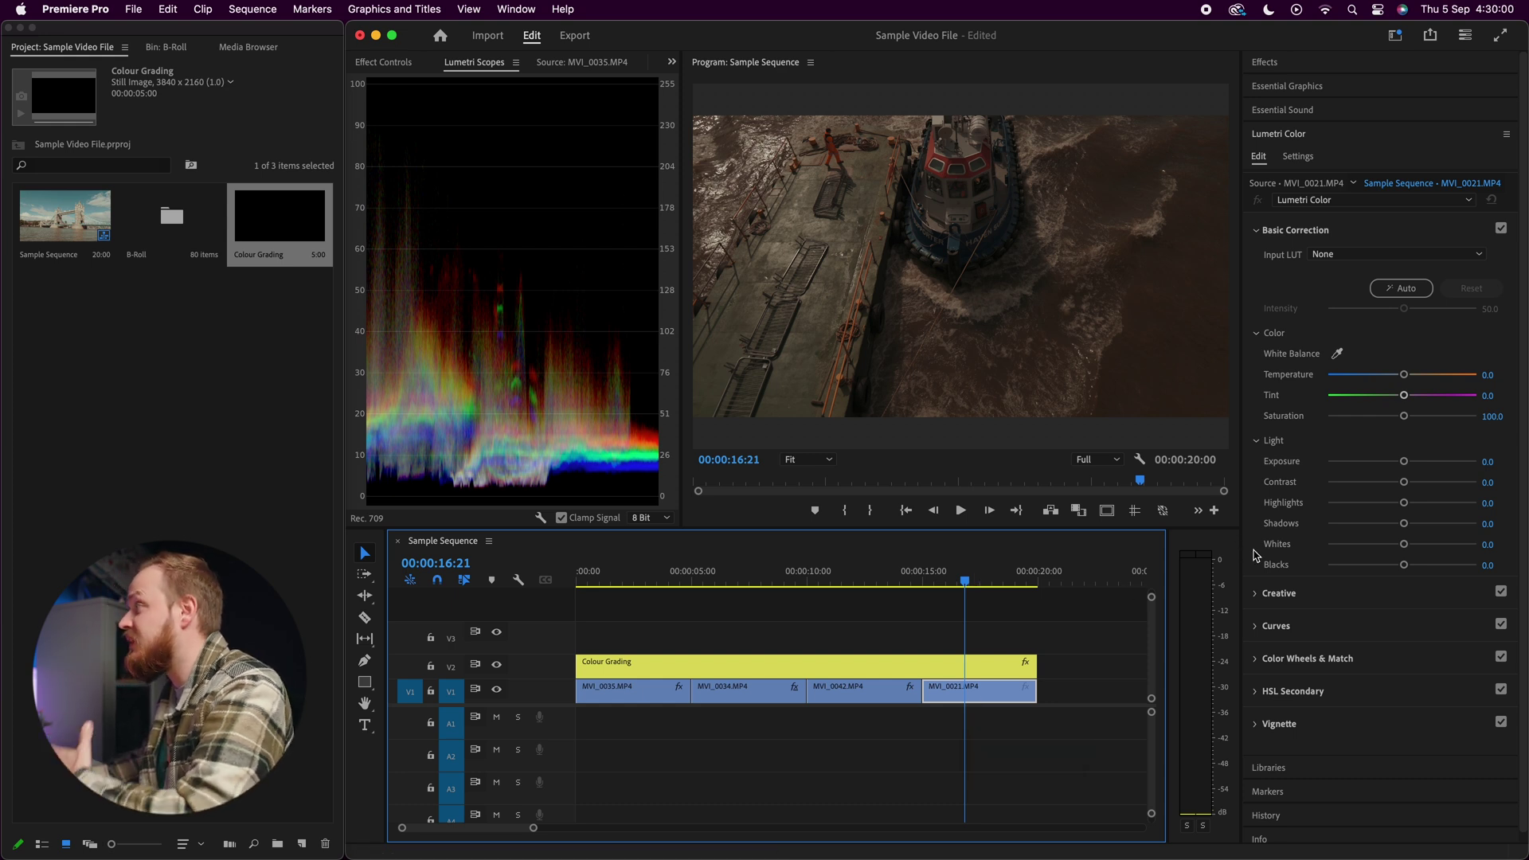
drag(1403, 461, 1428, 461)
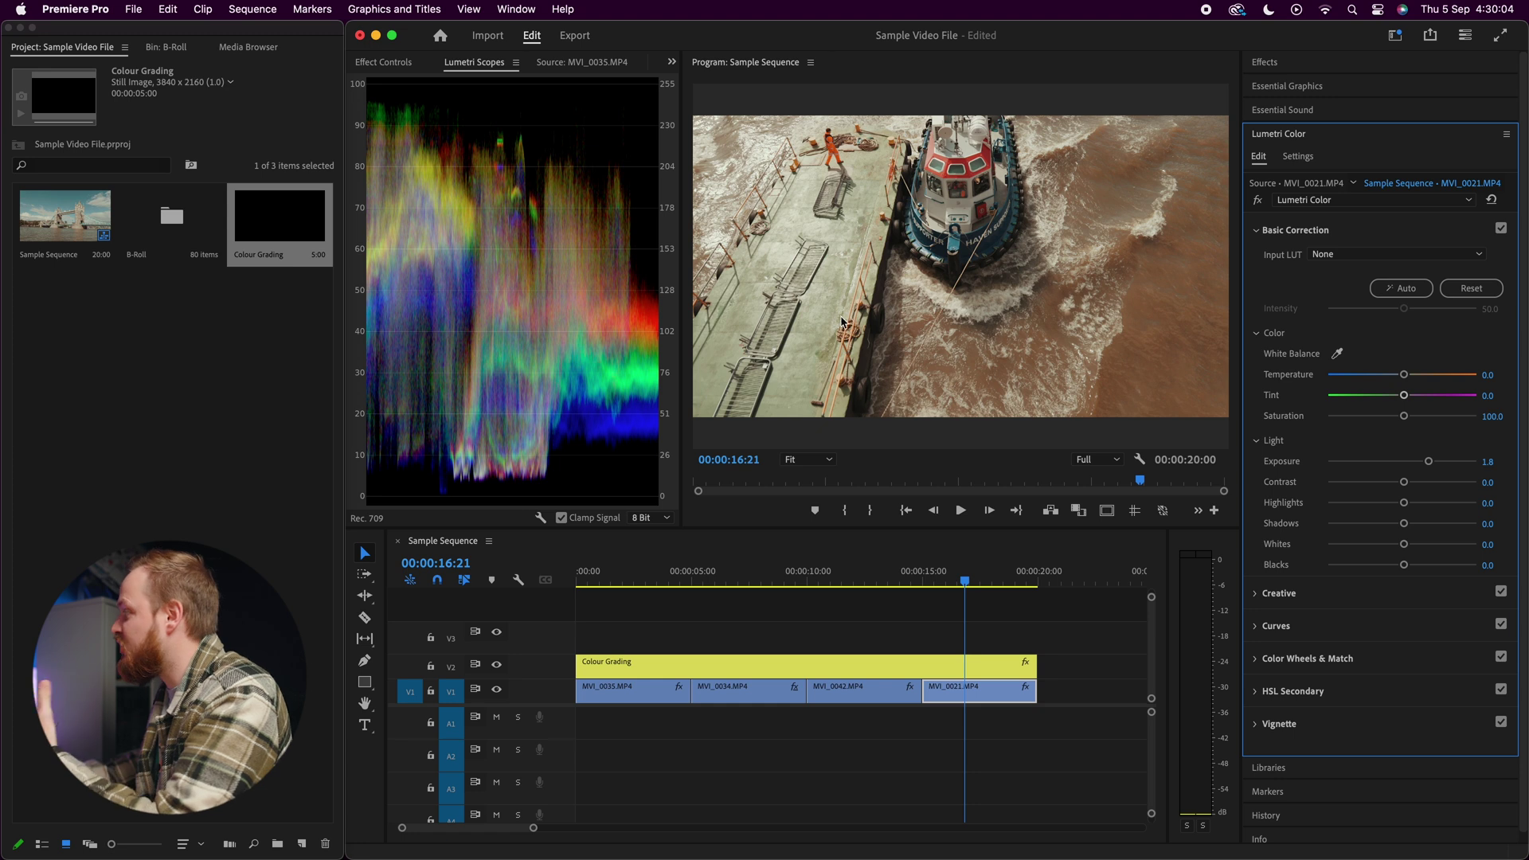
drag(1428, 461, 1423, 505)
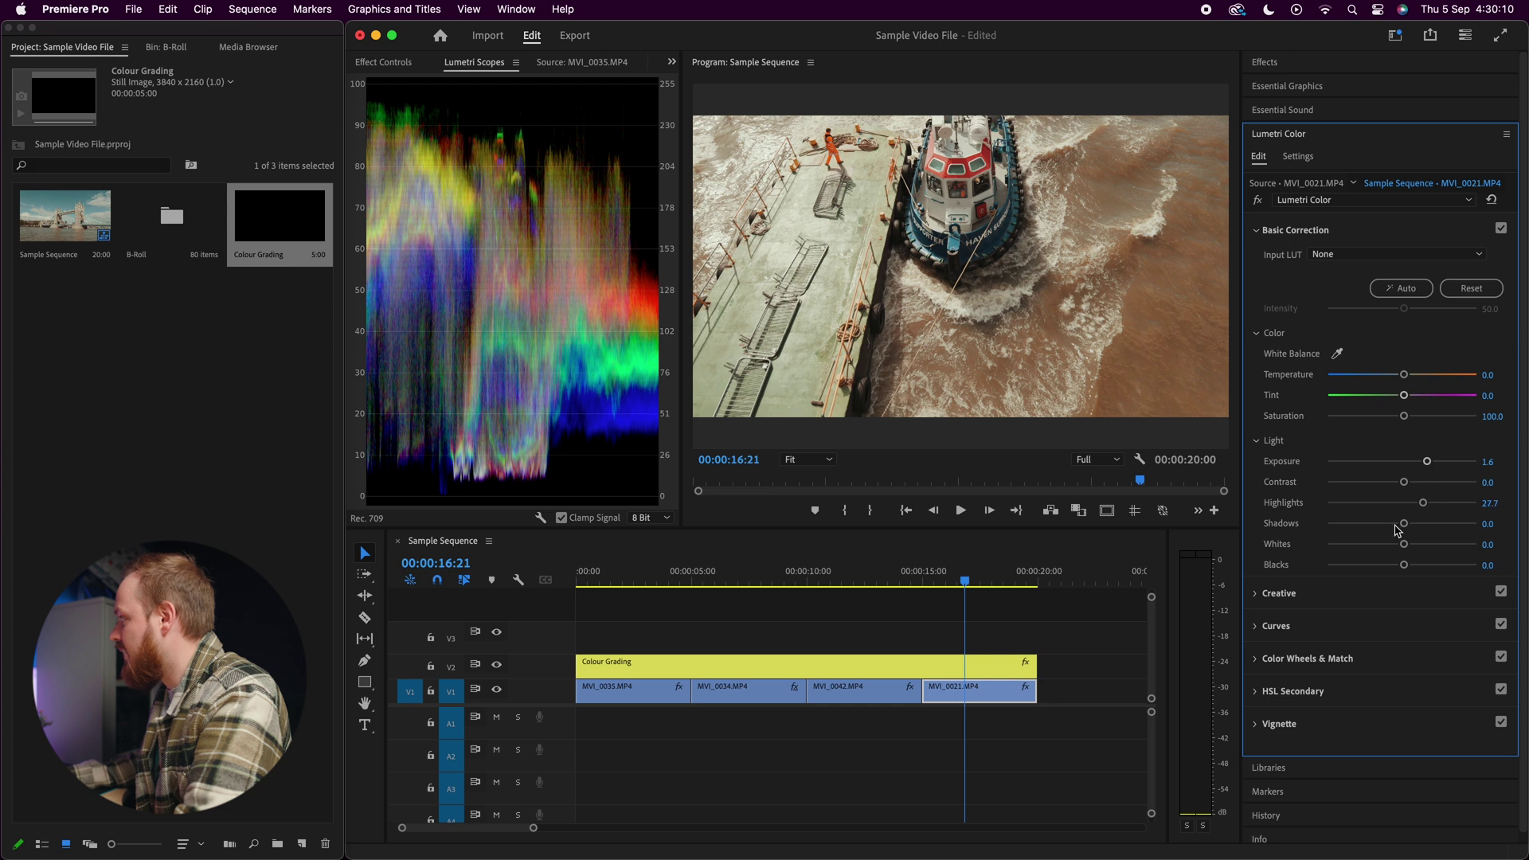
mouse_move(1404, 544)
mouse_down()
mouse_move(1422, 541)
mouse_move(1408, 544)
mouse_up()
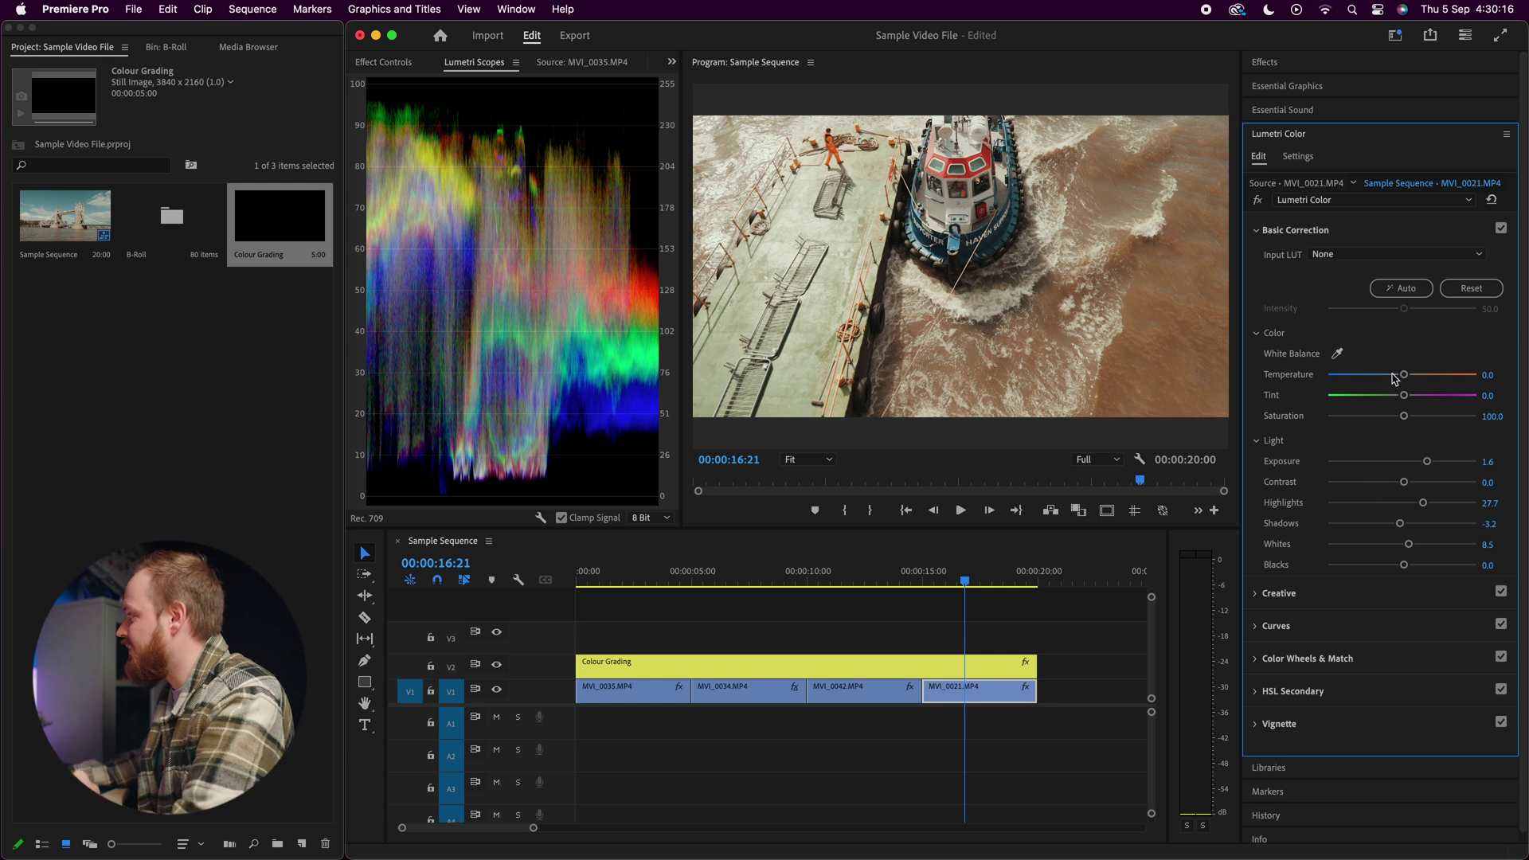
drag(1406, 378, 1399, 376)
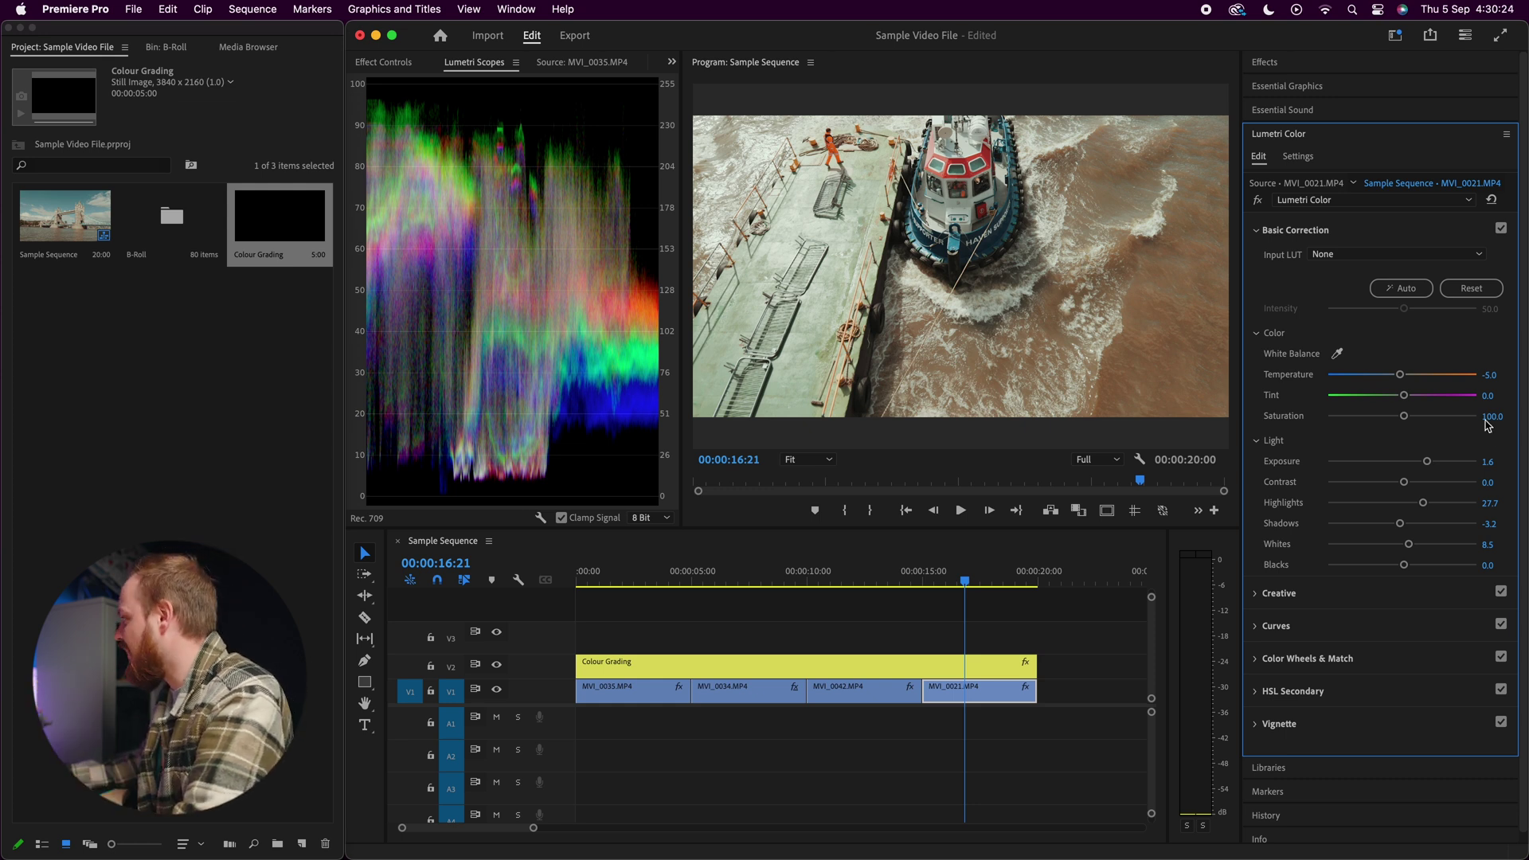
drag(1398, 376, 1403, 375)
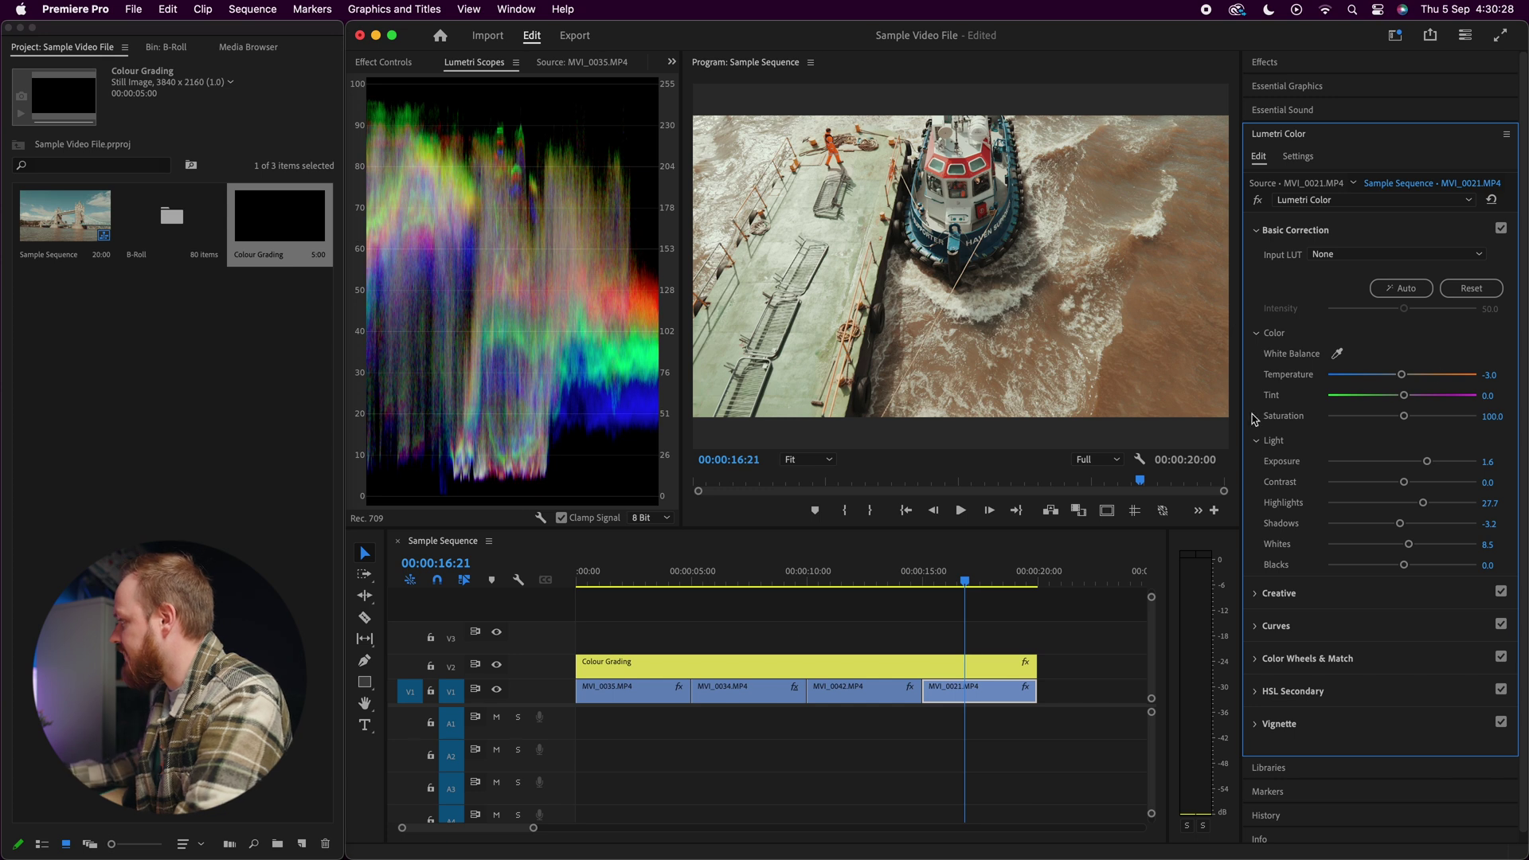
- Change the Colour Grading adjustment layer's creative look to Mother Earth 04 - LOG
drag(965, 580, 642, 569)
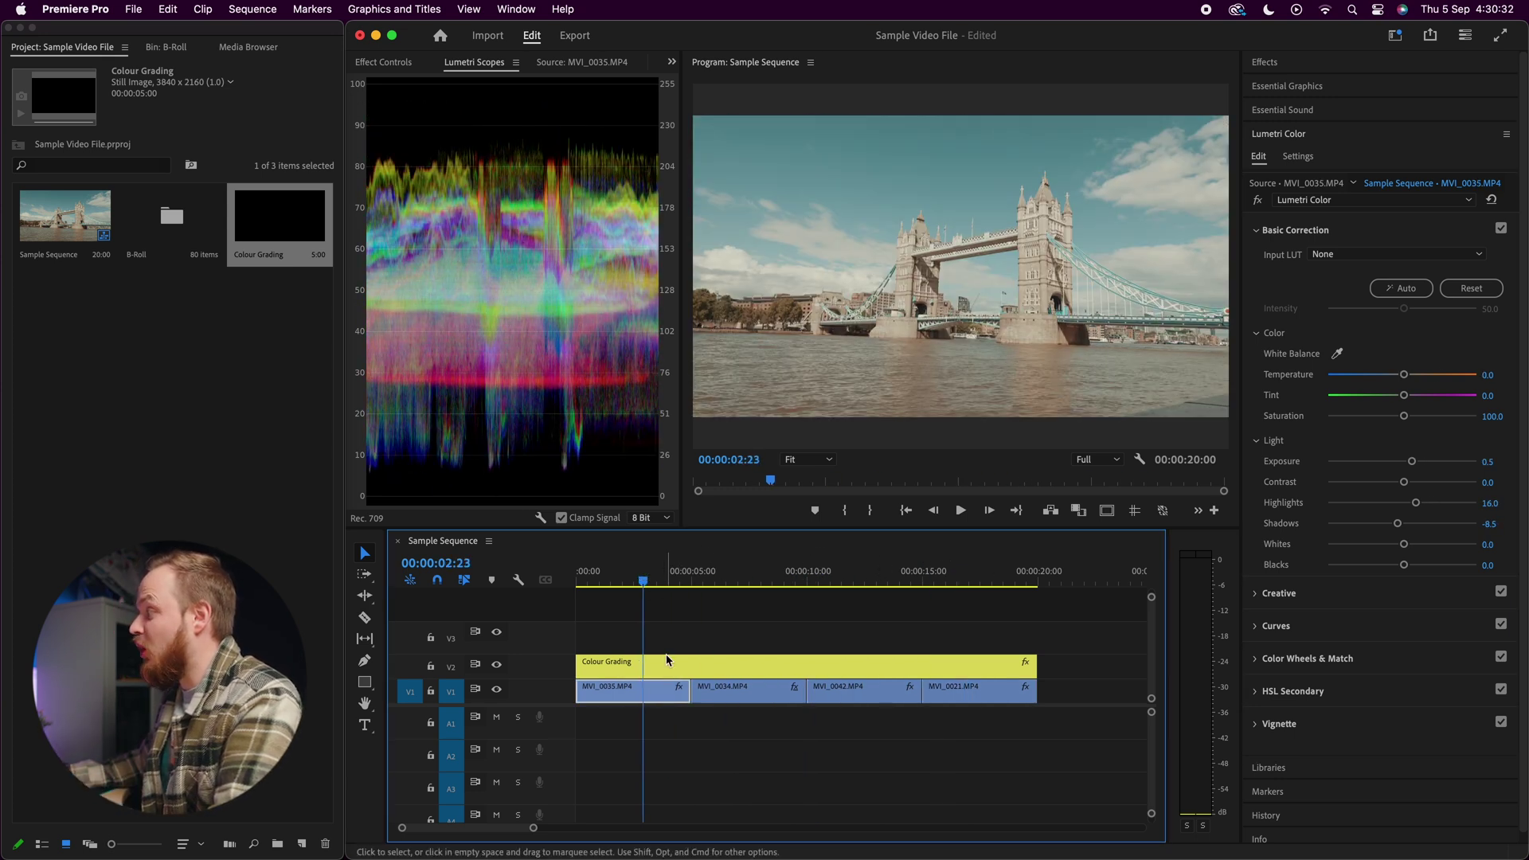
click(668, 660)
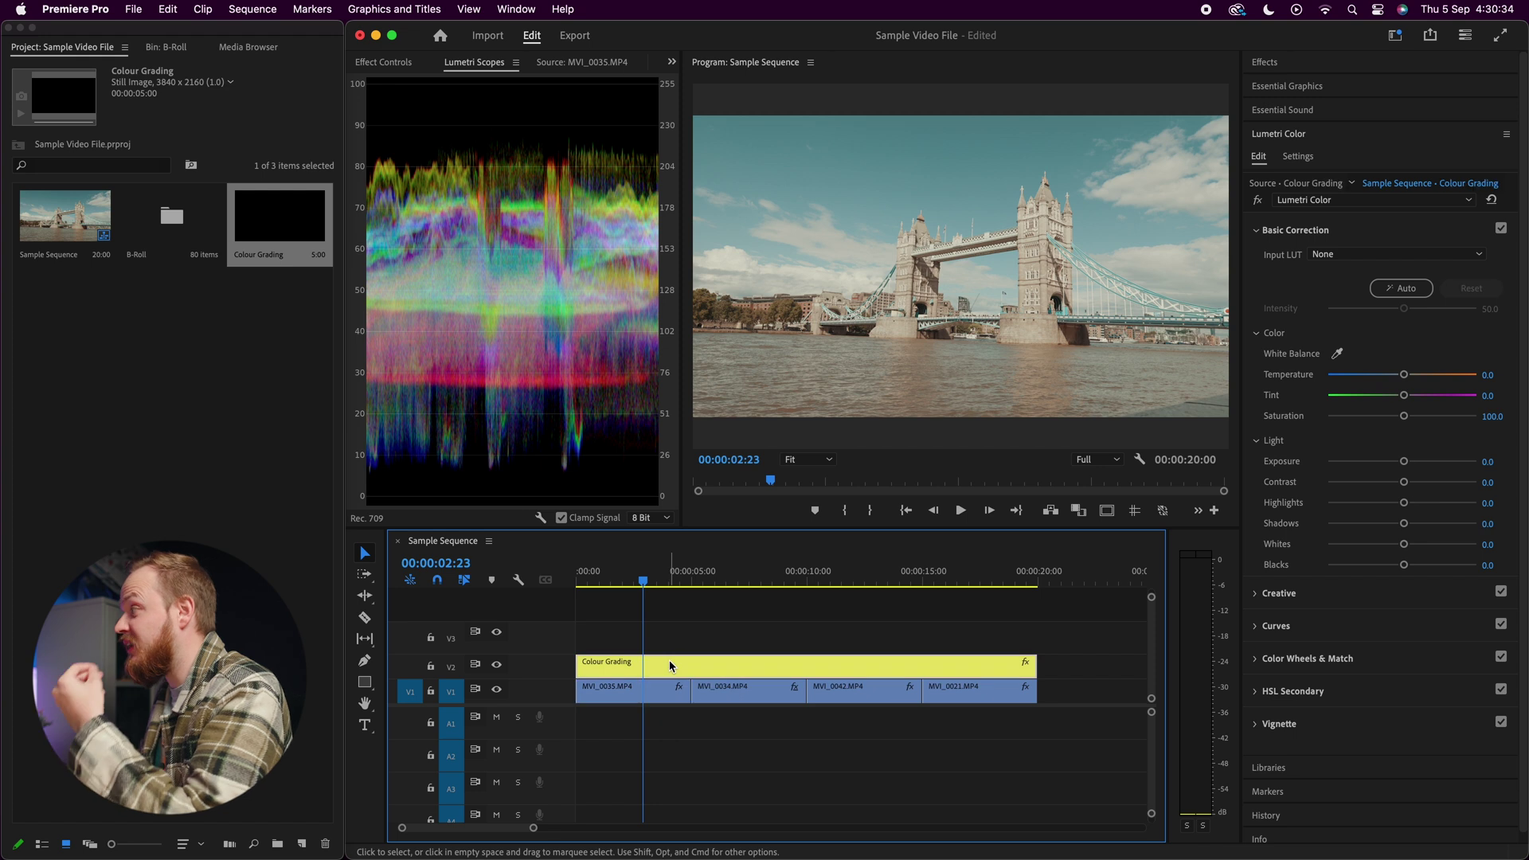
click(1266, 231)
click(1277, 266)
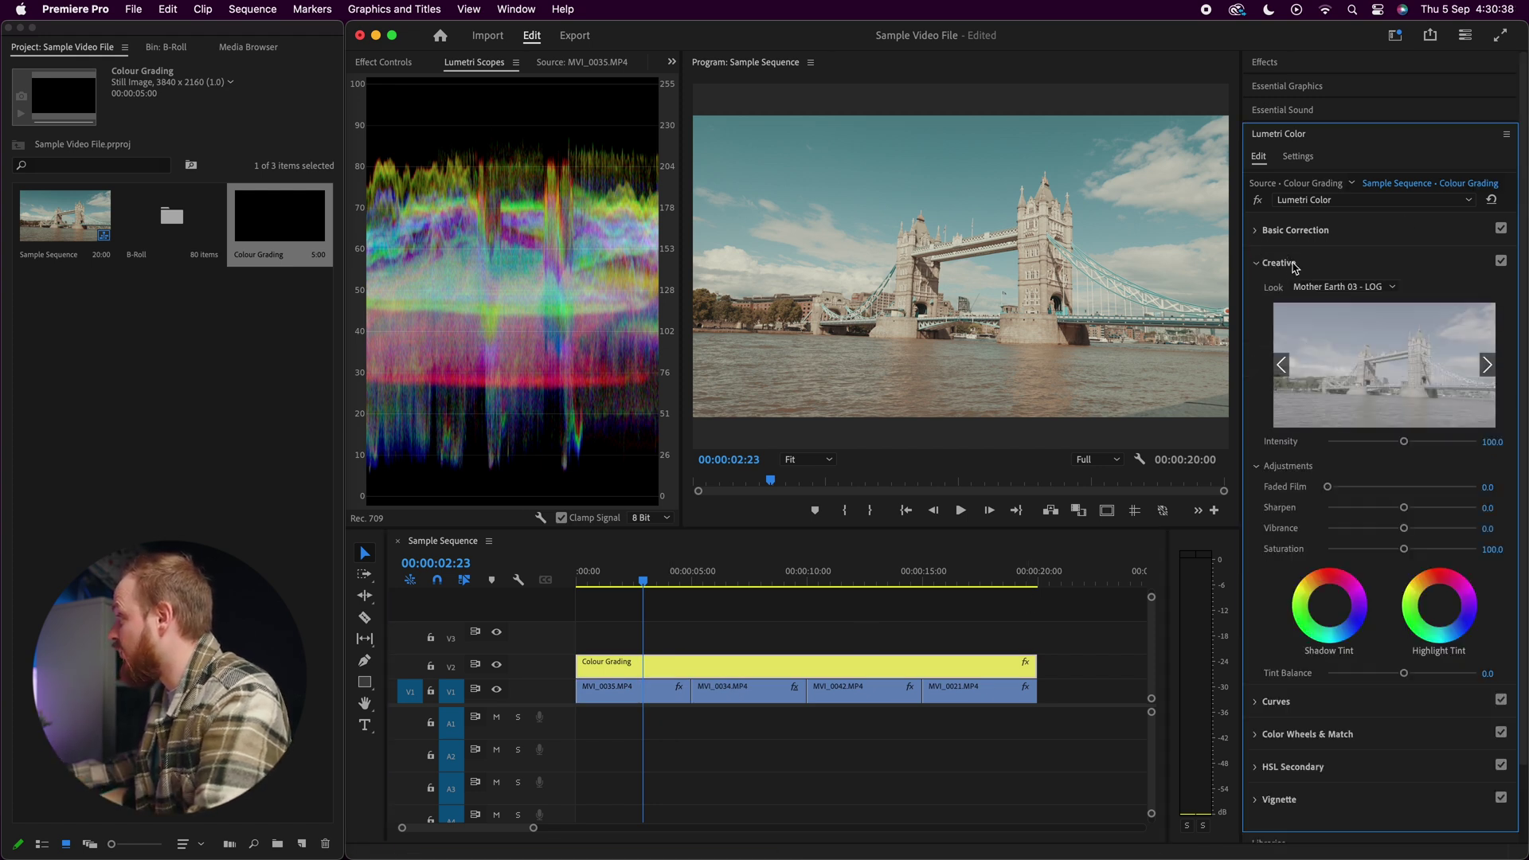
click(1316, 288)
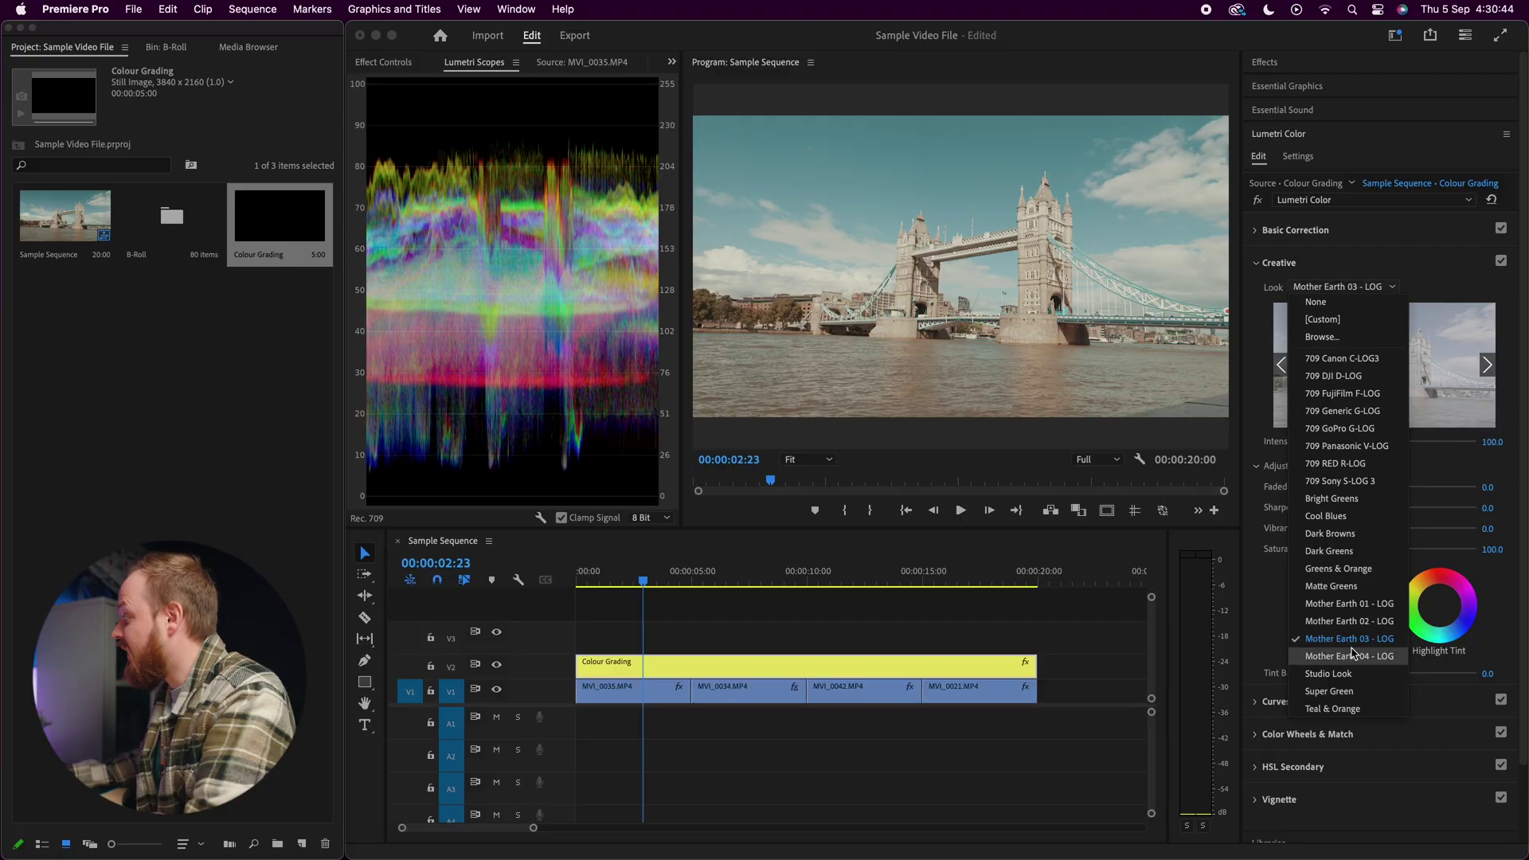
click(1349, 657)
- Play the graded sequence from the first clip into the second in an enlarged program monitor and restore the normal layout
drag(643, 581, 671, 578)
click(785, 427)
key(space)
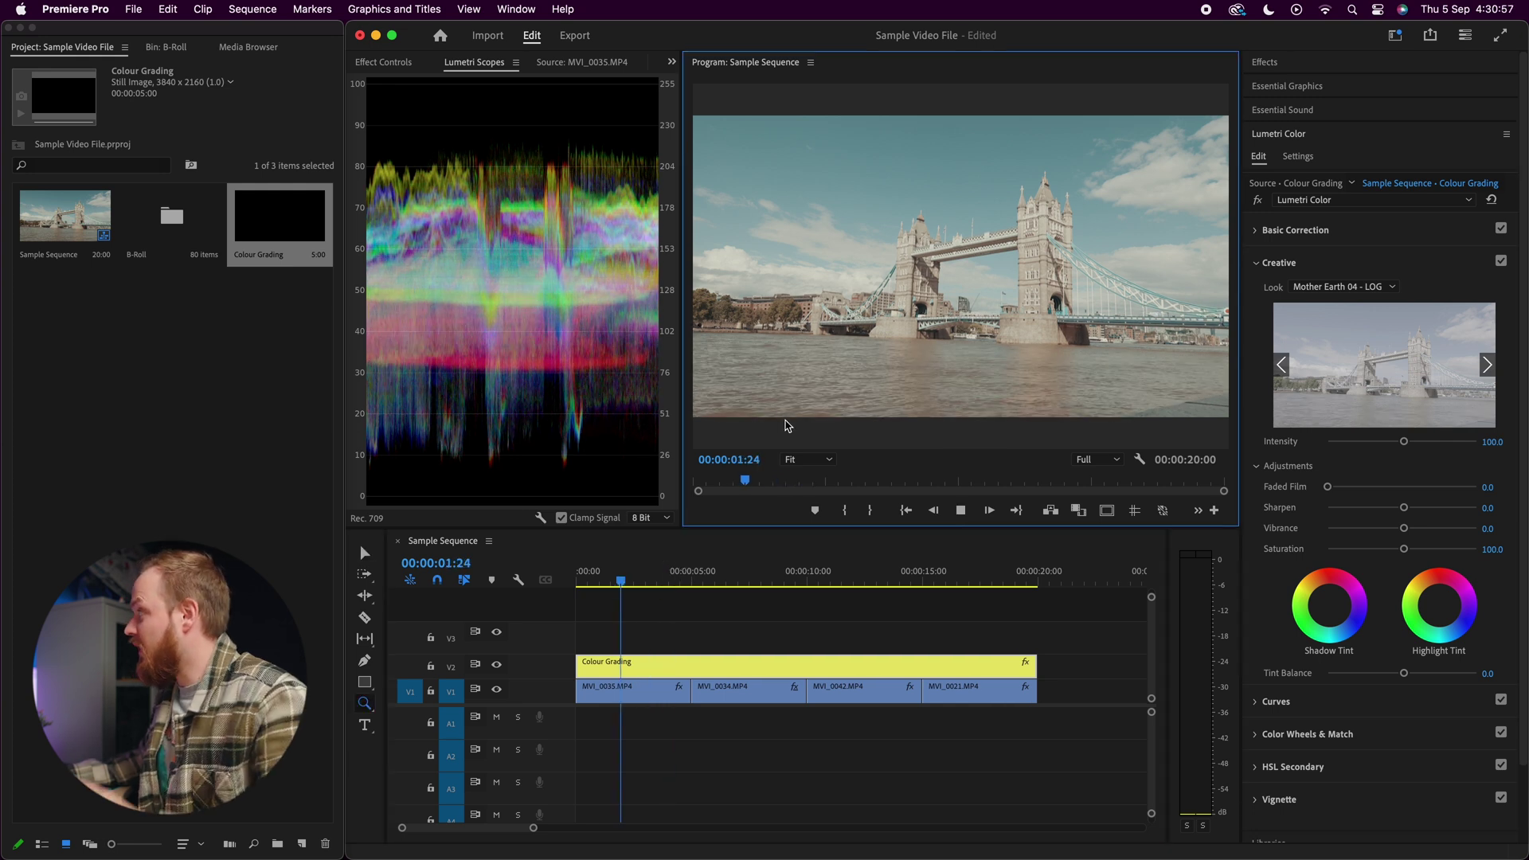
key(grave)
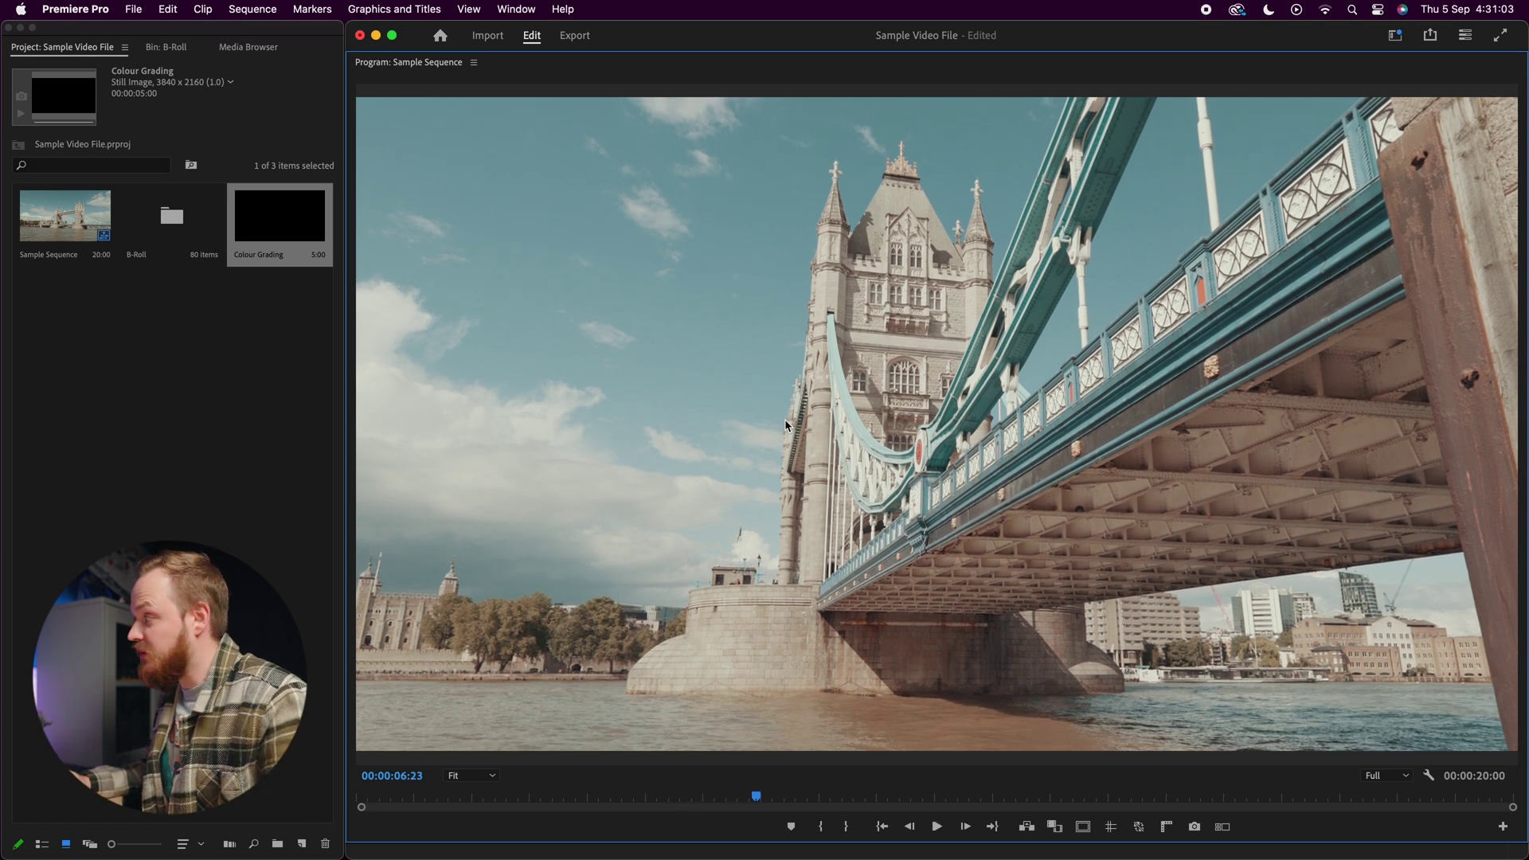
key(grave)
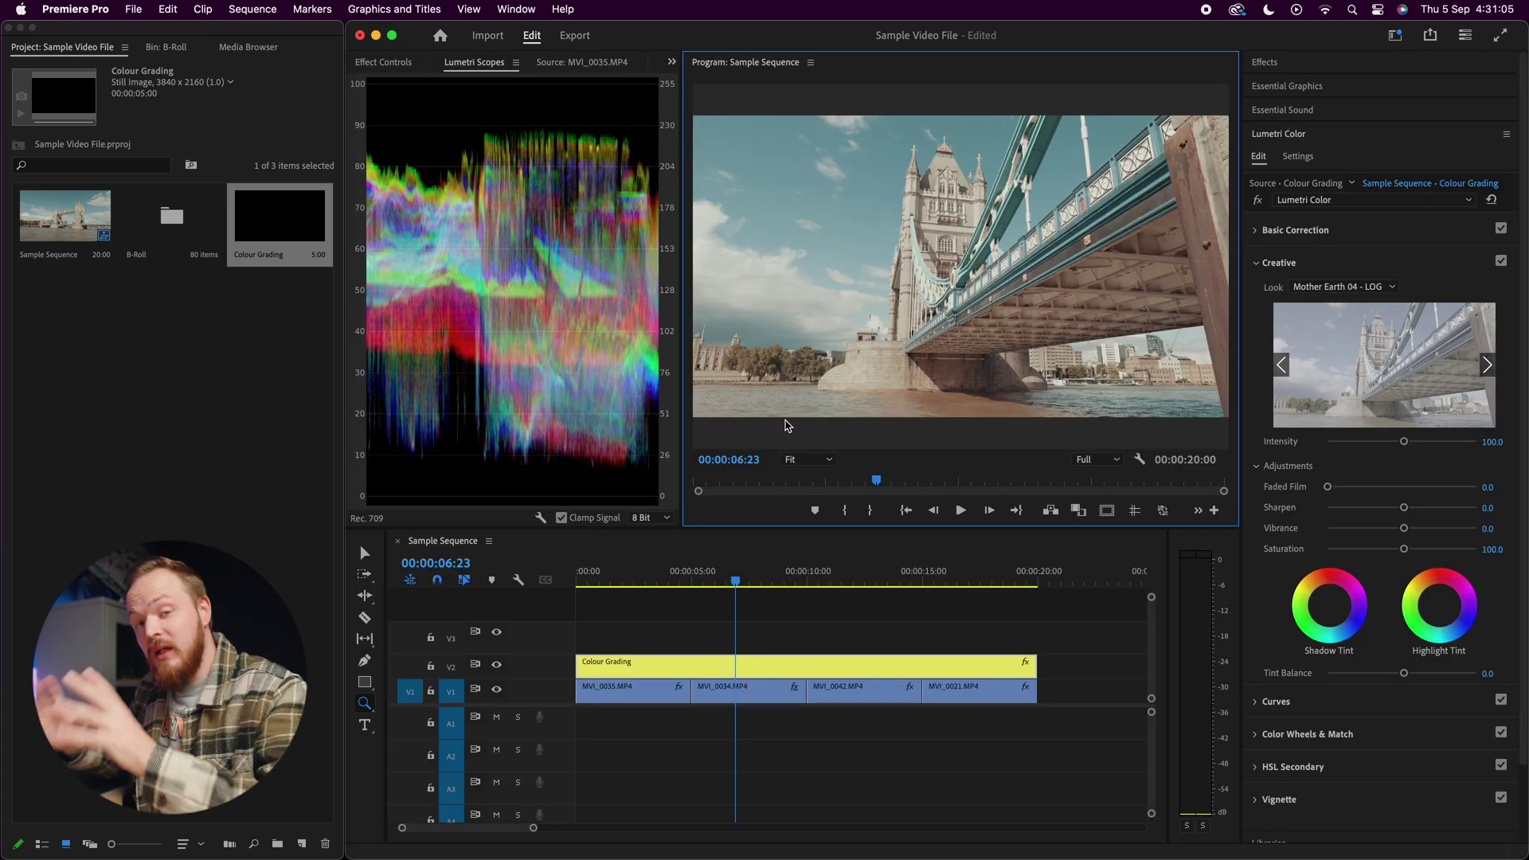